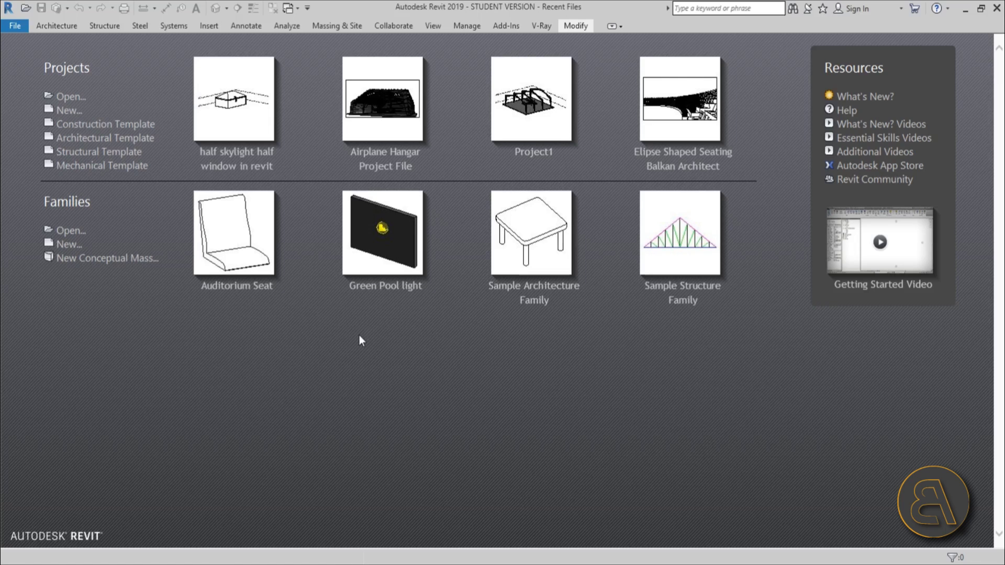
Create a new project from the Architectural Template
click(126, 138)
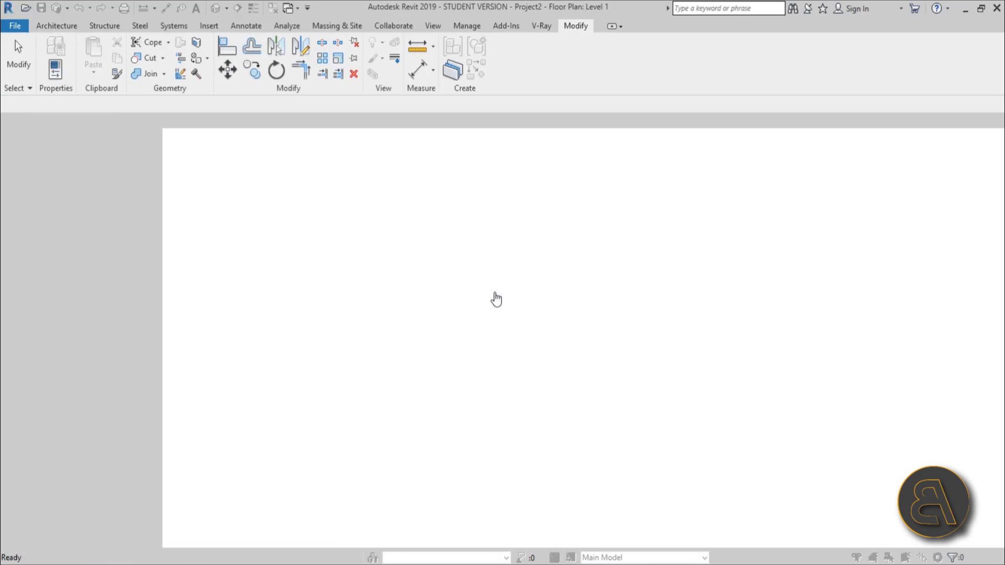
middle_drag(562, 307, 499, 312)
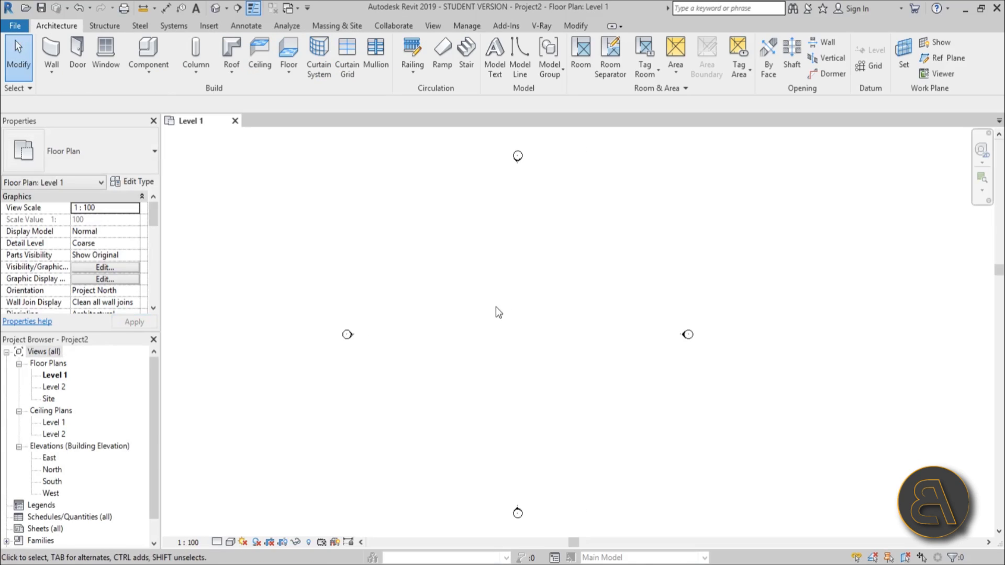
Show mass form and floors, and start an in-place mass named Mass 1
click(344, 29)
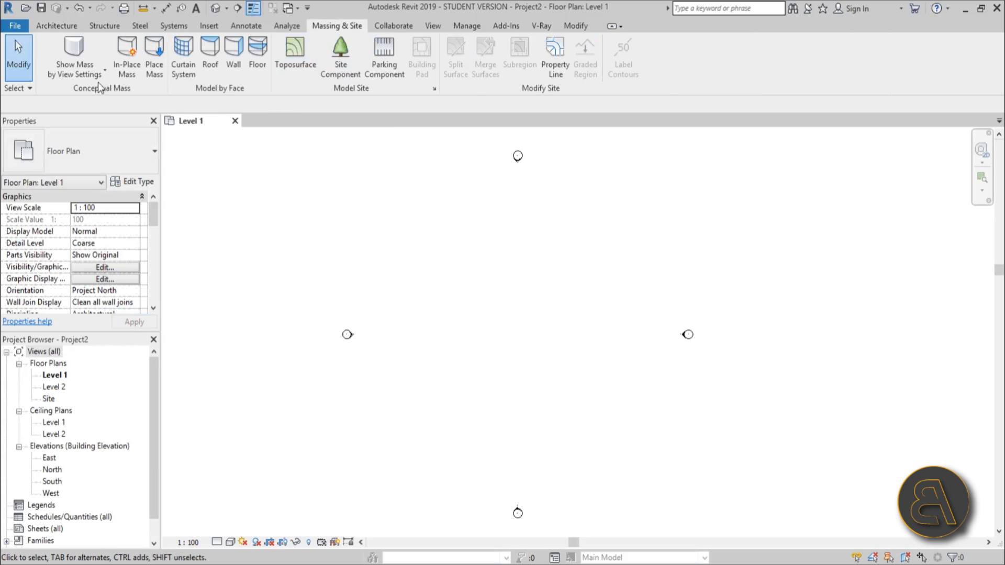
click(74, 56)
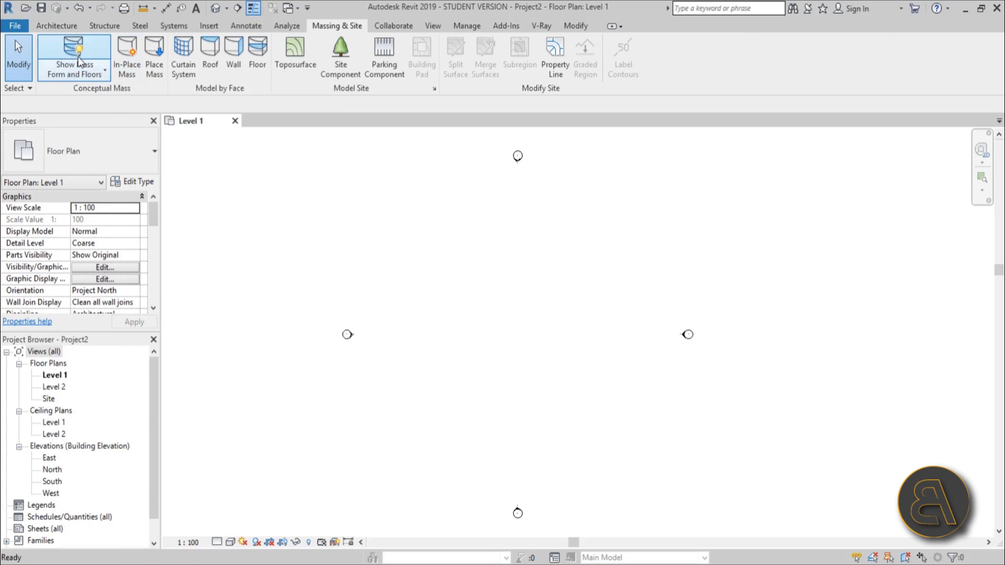
click(127, 73)
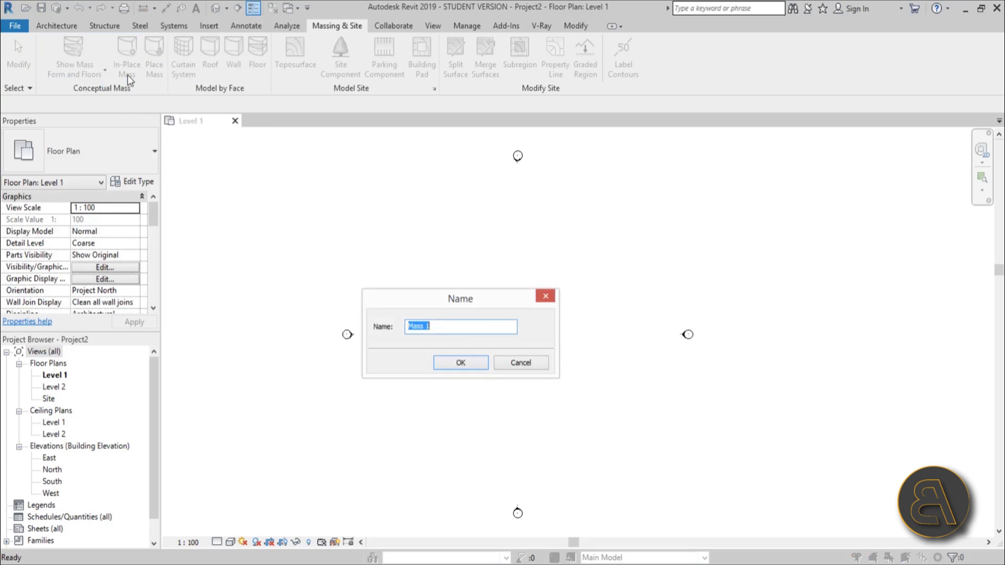
click(461, 363)
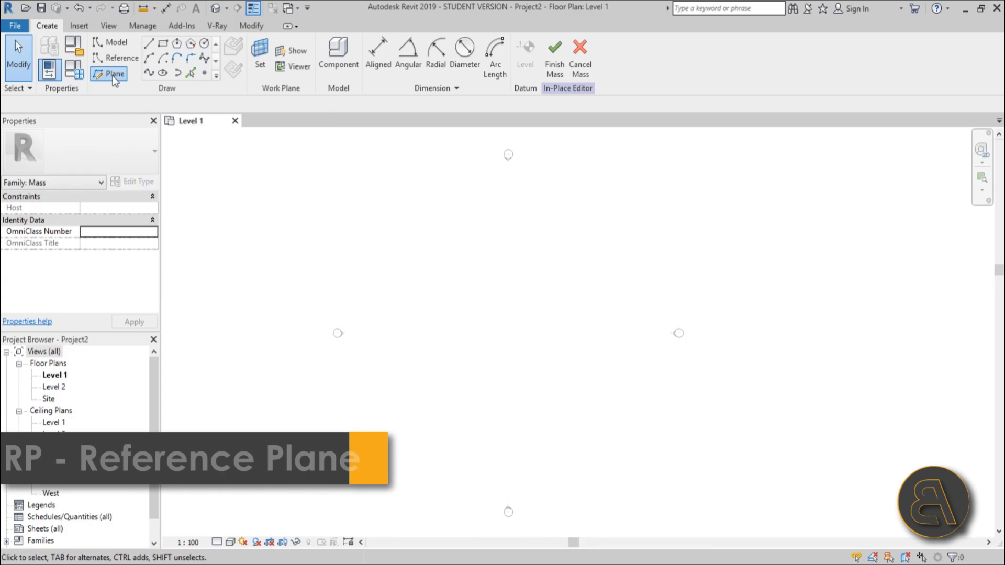
Draw a horizontal reference plane across the lower part of the Level 1 plan, between the side elevation markers
click(113, 75)
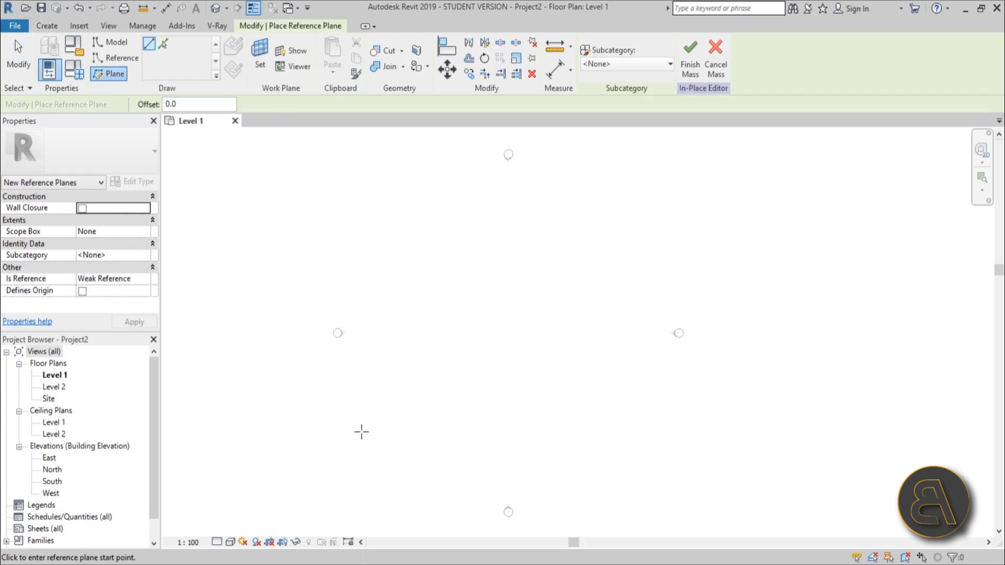
click(361, 432)
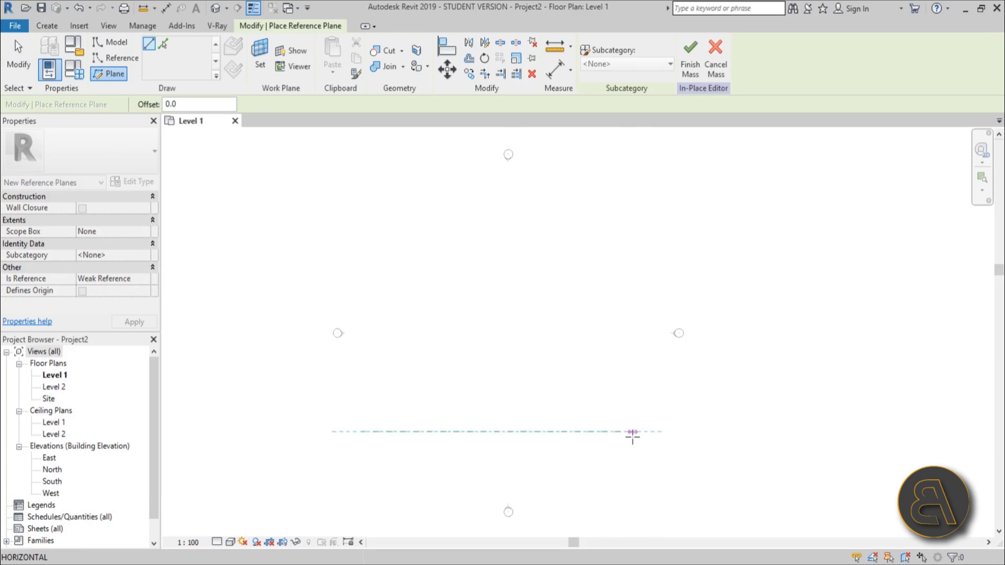
click(633, 432)
key(Escape)
click(465, 432)
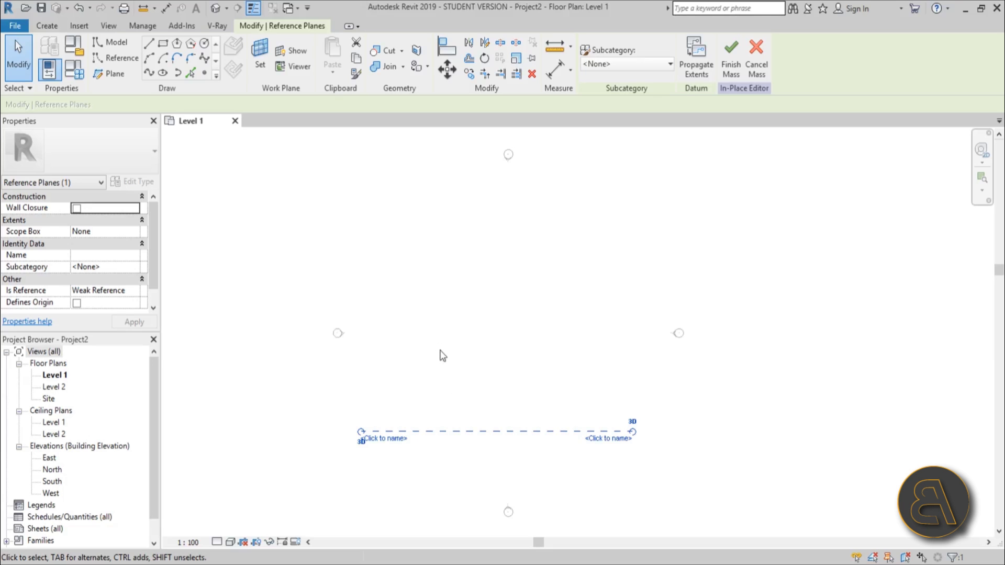
key(Escape)
Copy the reference plane upward five times in one multiple copy, spacing the copies 5000 apart
click(469, 432)
key(c)
key(o)
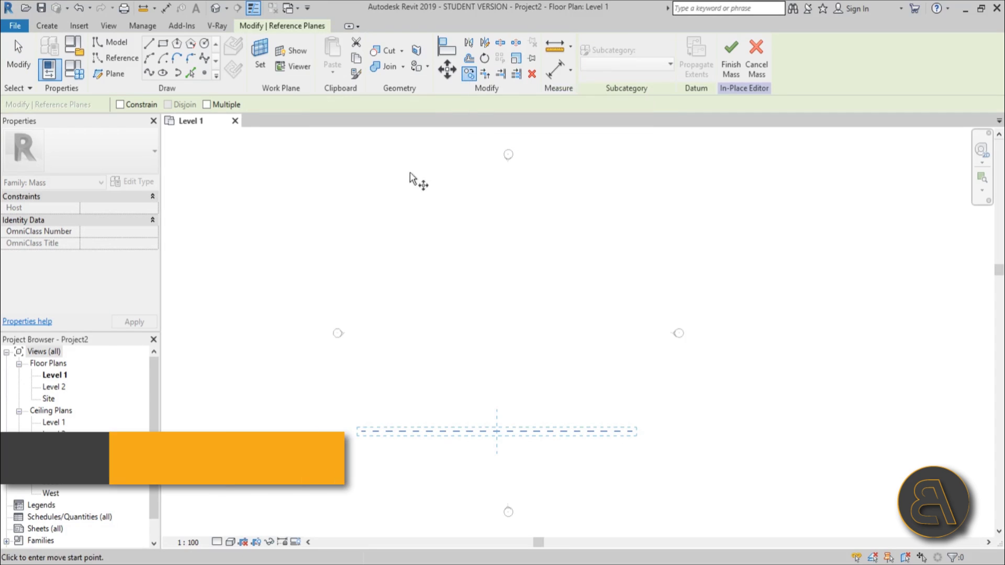
click(207, 104)
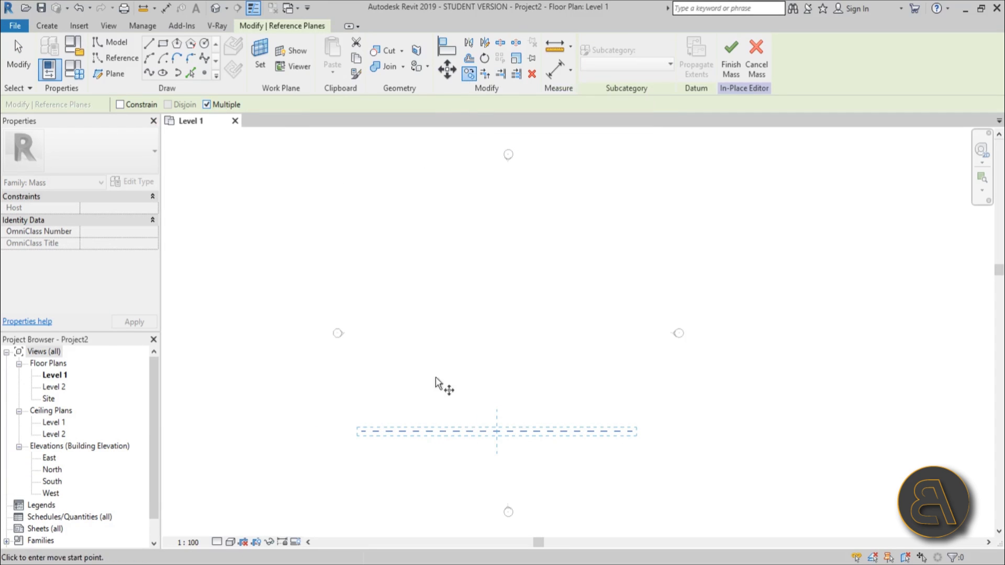
click(405, 433)
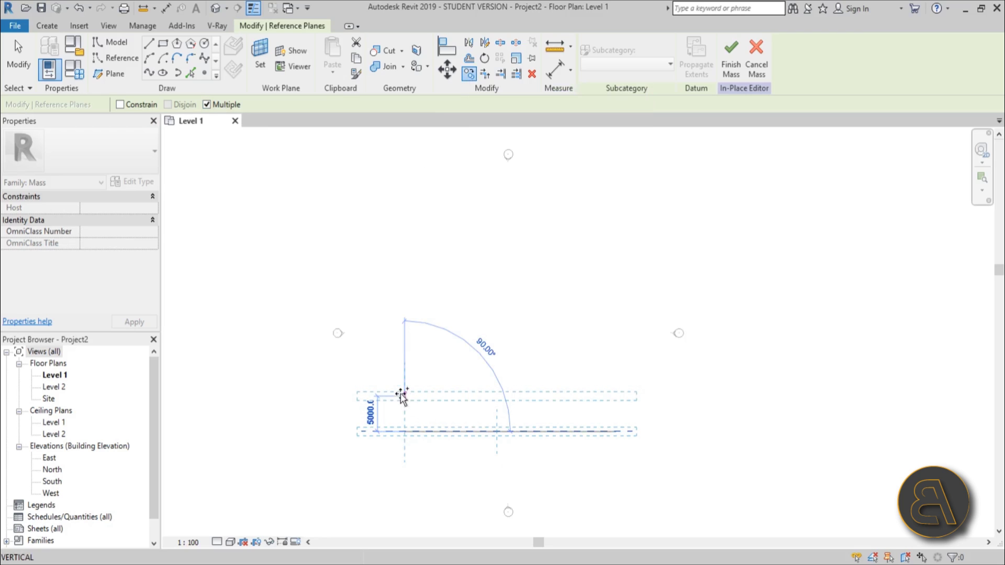
text(5000)
key(Return)
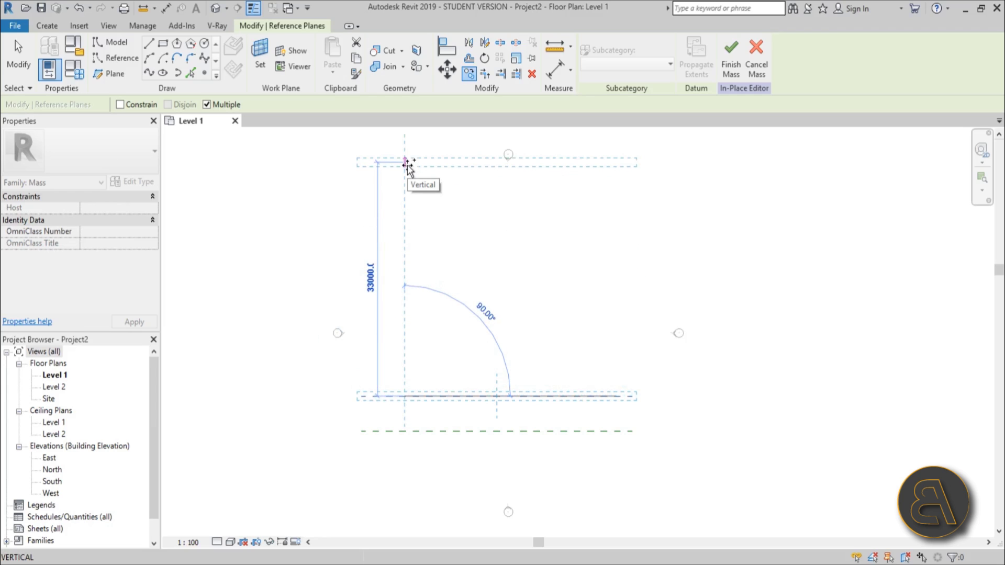
text(5000)
key(Return)
text(5000)
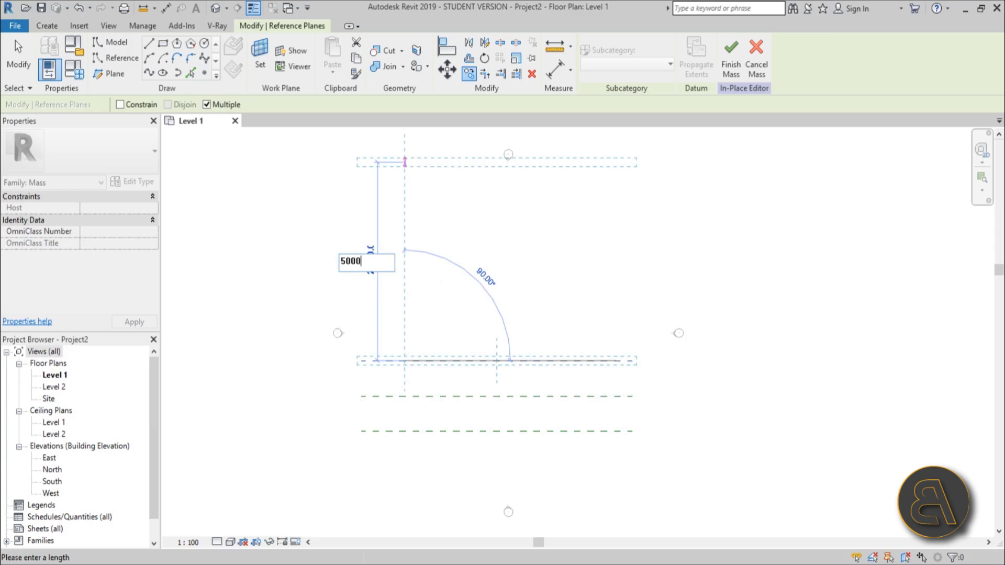
key(Return)
text(5000)
key(Return)
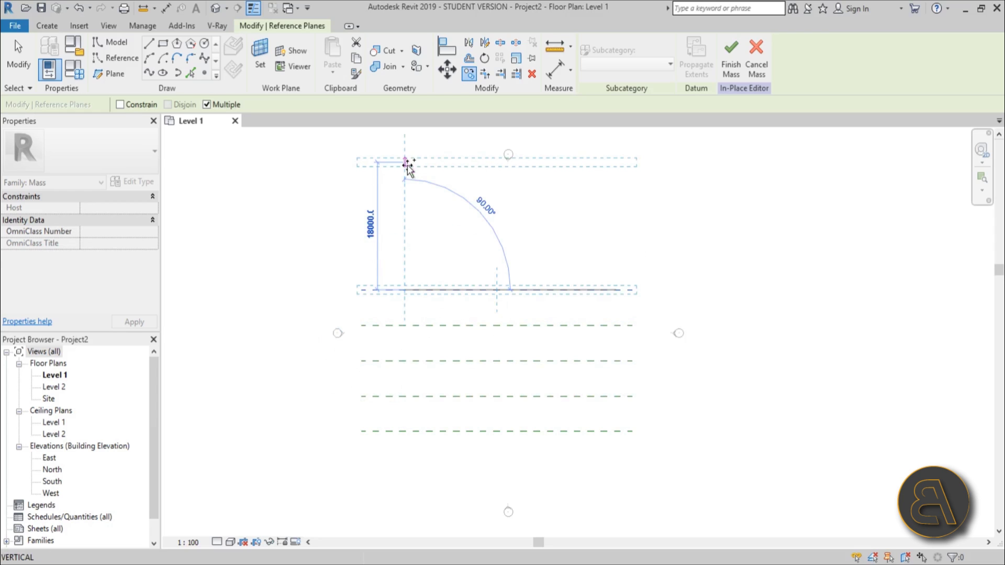
text(5000)
key(Return)
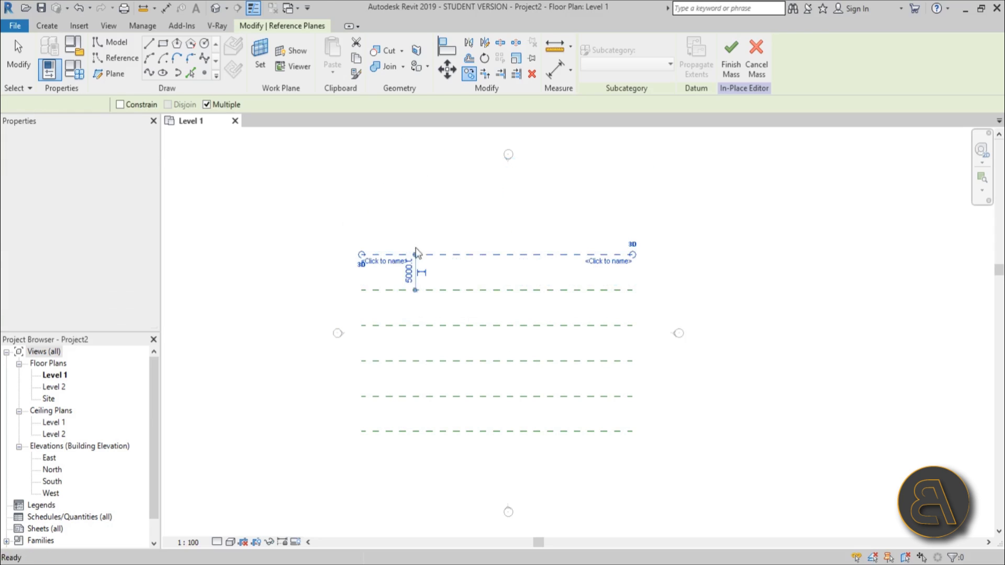
key(Escape)
key(Escape)
Name the lowest reference plane 1 and the one directly above it 2
click(503, 421)
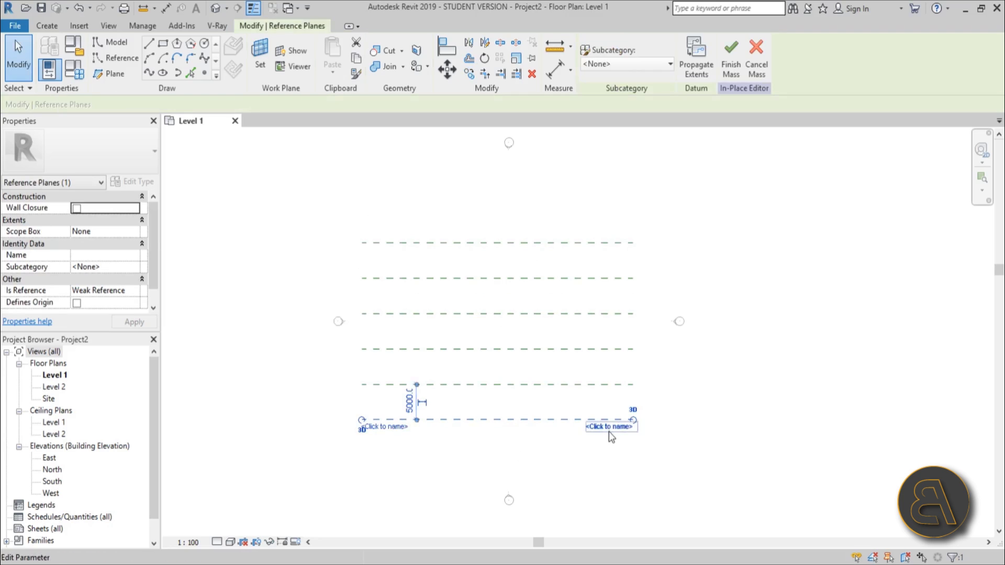
click(609, 427)
text(1)
key(Return)
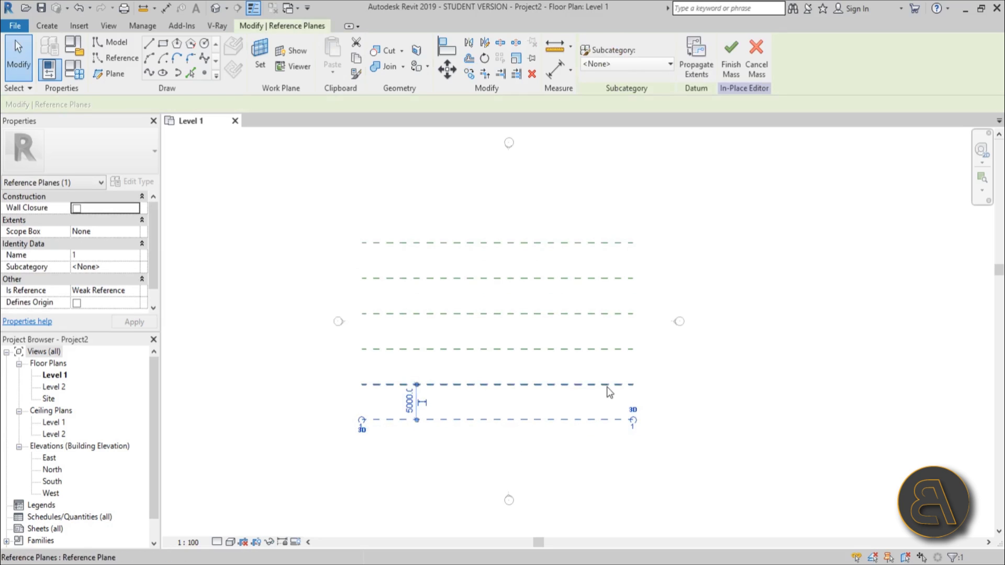
click(608, 385)
click(610, 391)
text(2)
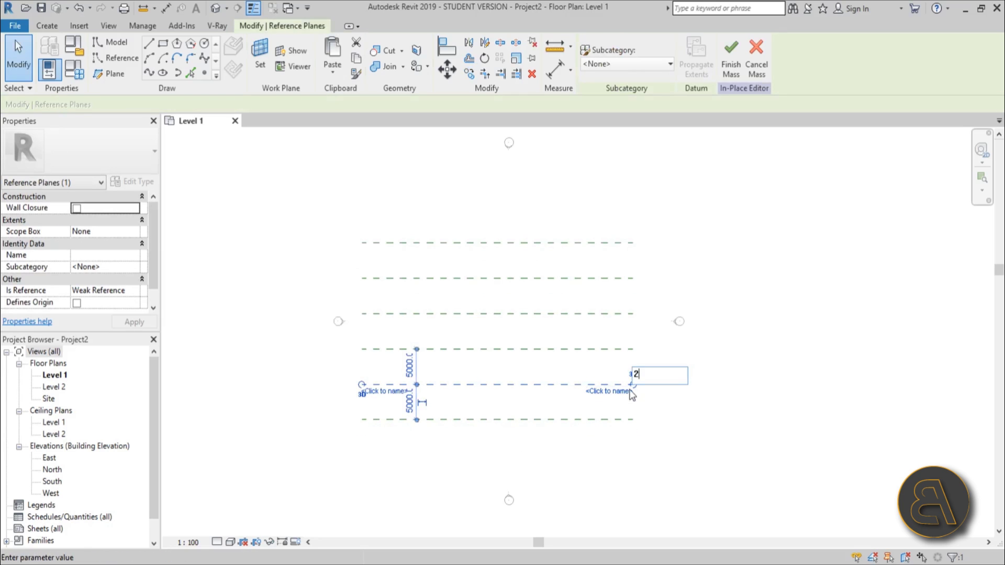
key(Return)
Name the third and fourth reference planes from the bottom 3 and 4
click(569, 351)
click(613, 357)
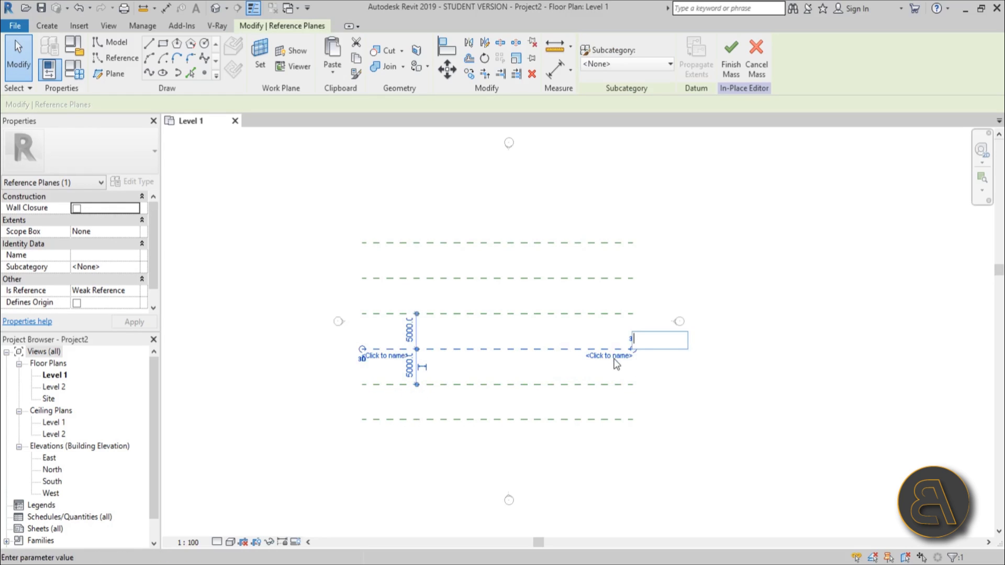
text(3)
key(Return)
click(601, 315)
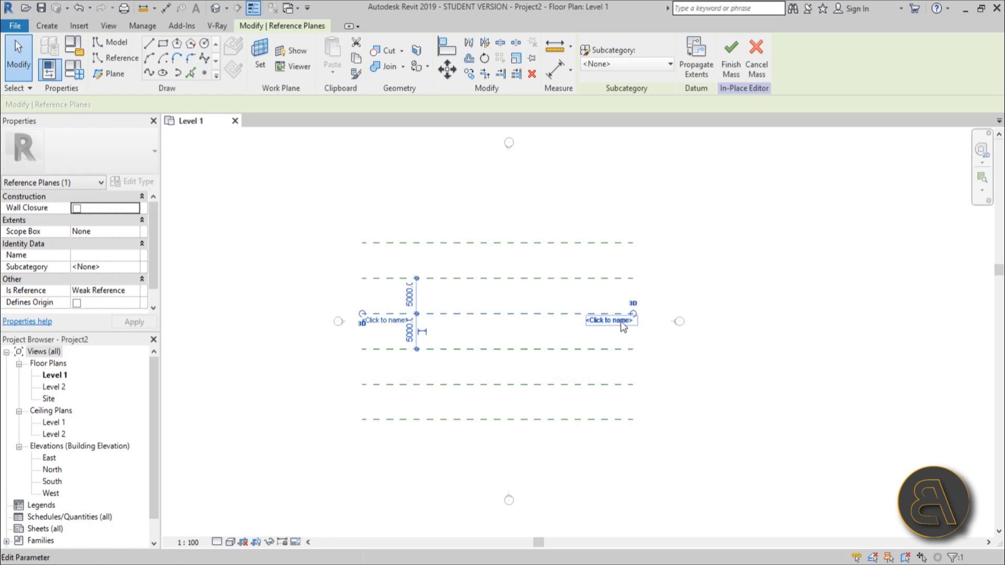
click(621, 322)
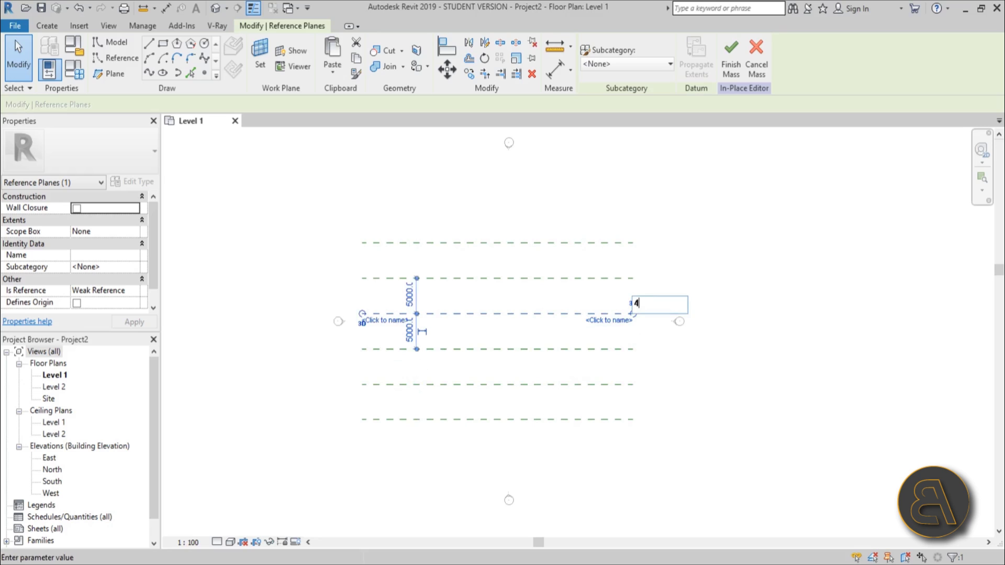
text(4)
key(Return)
Name the fifth reference plane from the bottom 5 and delete the unnamed topmost plane
click(608, 291)
click(602, 279)
click(619, 290)
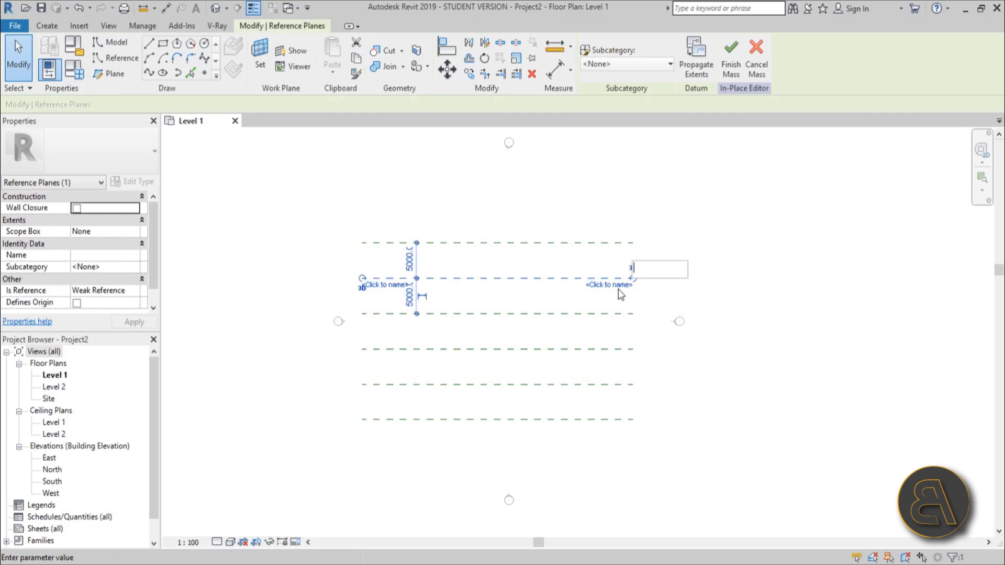
text(5)
key(Return)
click(599, 243)
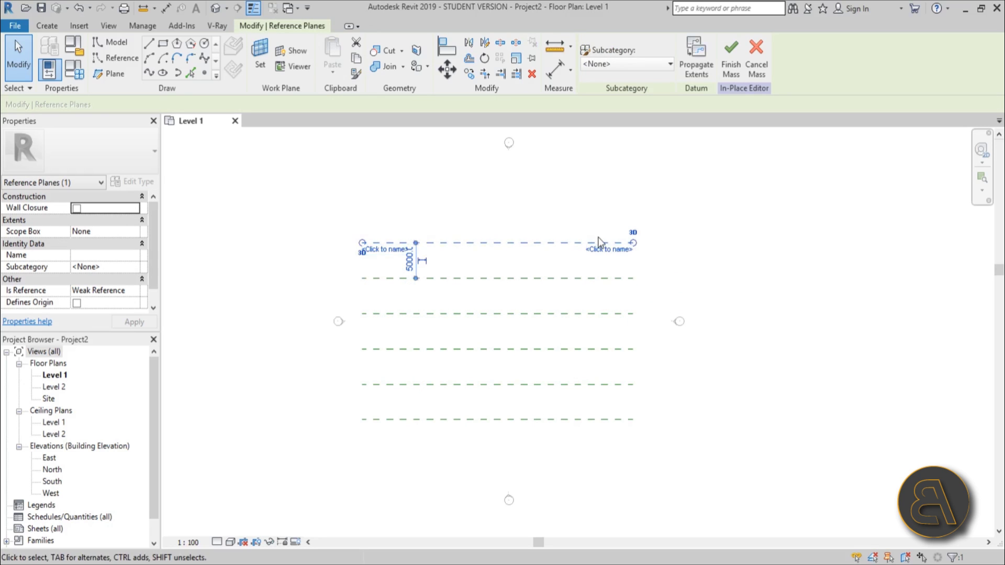
key(Delete)
Nudge all five reference planes up and to the right to centre them between the elevation markers
middle_drag(475, 487, 486, 447)
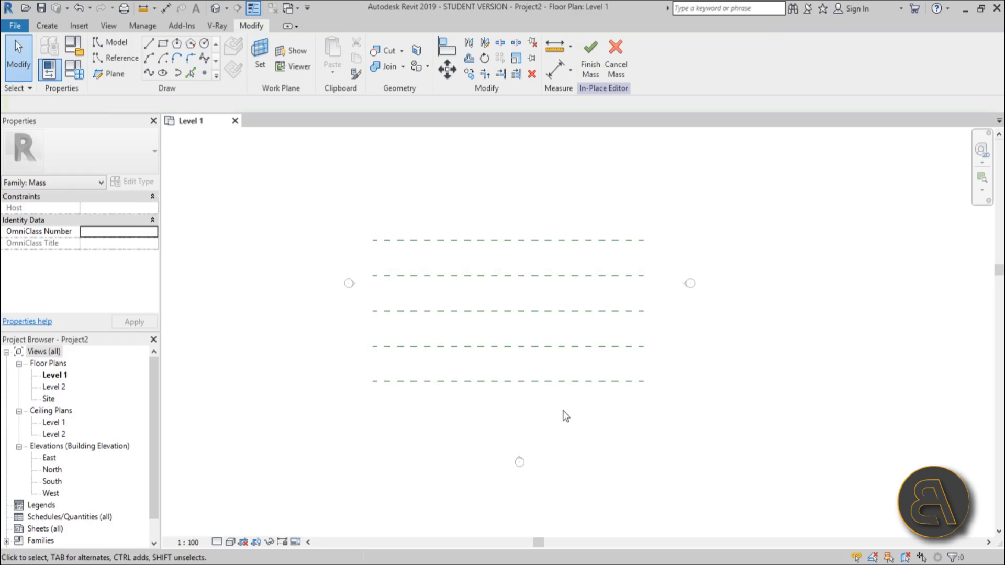
drag(566, 417, 527, 197)
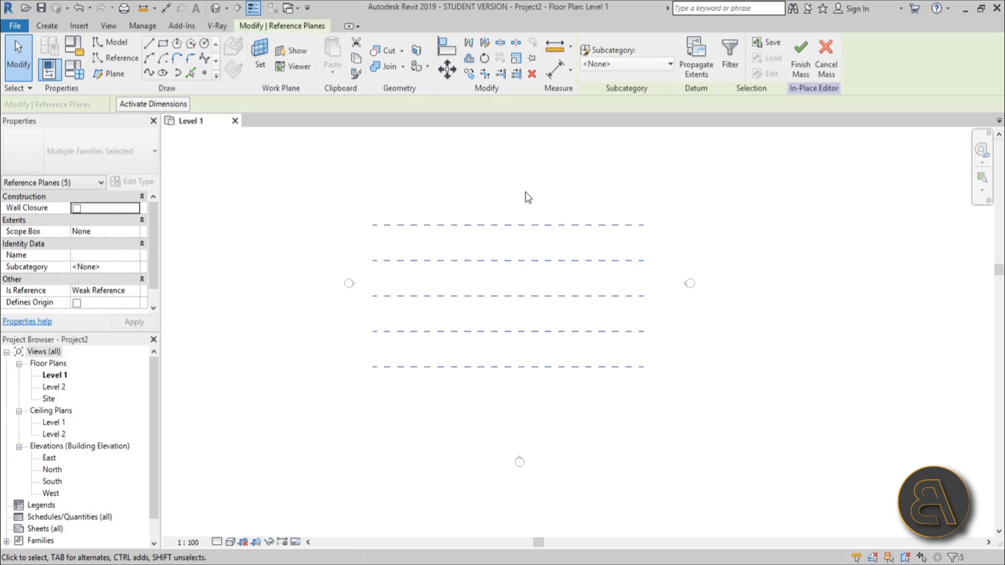
key(Up)
key(Up)
key(Up)
key(Up)
key(Up)
key(Up)
key(Right)
key(Right)
key(Right)
key(Right)
key(Right)
click(520, 198)
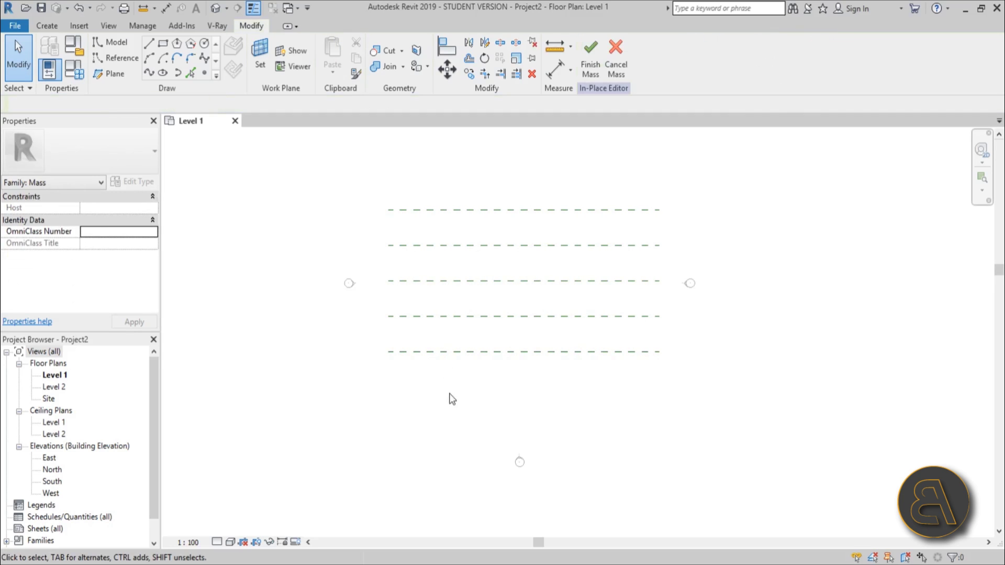
key(ctrl+Left)
click(396, 204)
Open the South elevation view
double_click(53, 481)
scroll(529, 386, down, 2)
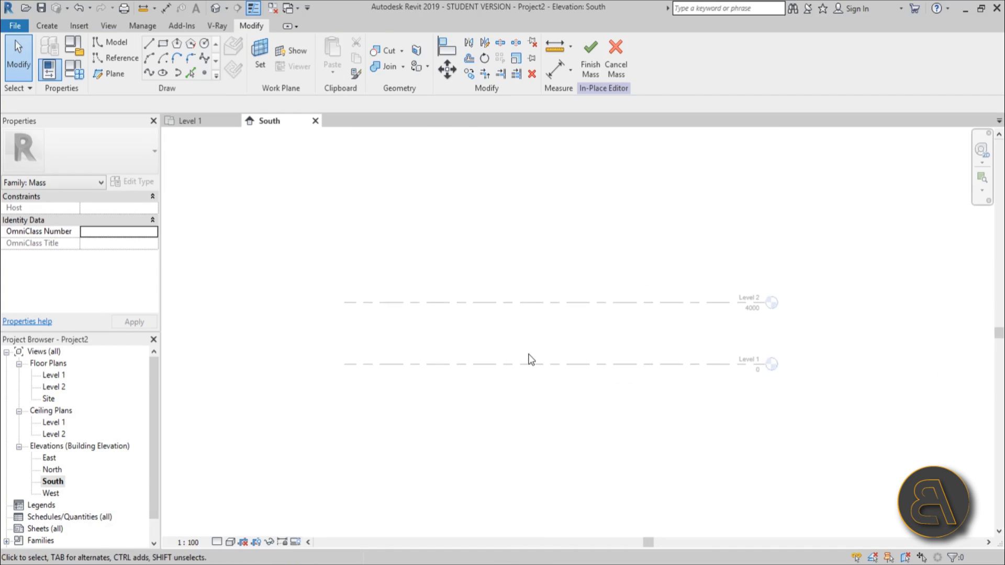
scroll(531, 360, up, 2)
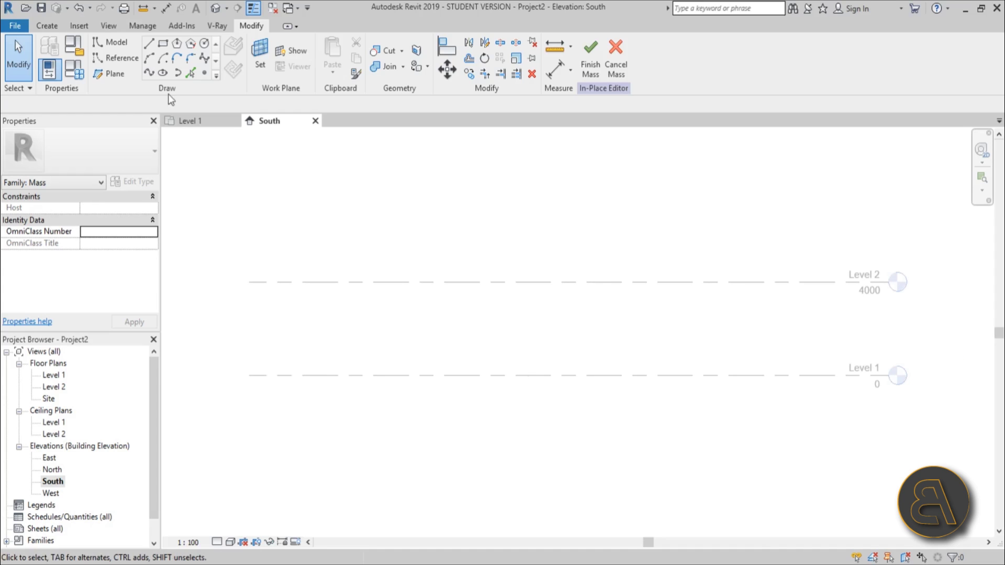
Start a model line and set its work plane by name to Reference Plane : 1
click(149, 43)
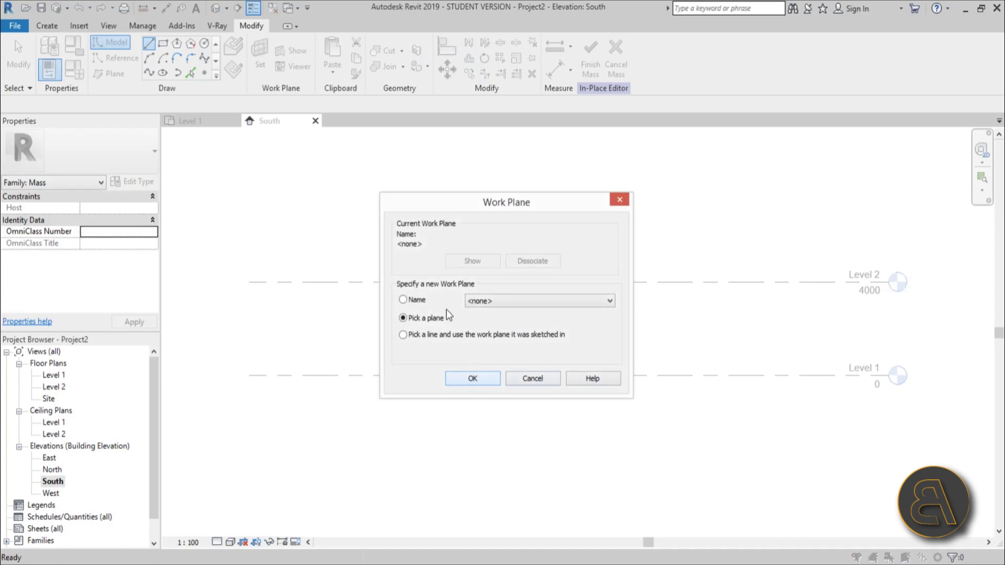
drag(493, 202, 390, 215)
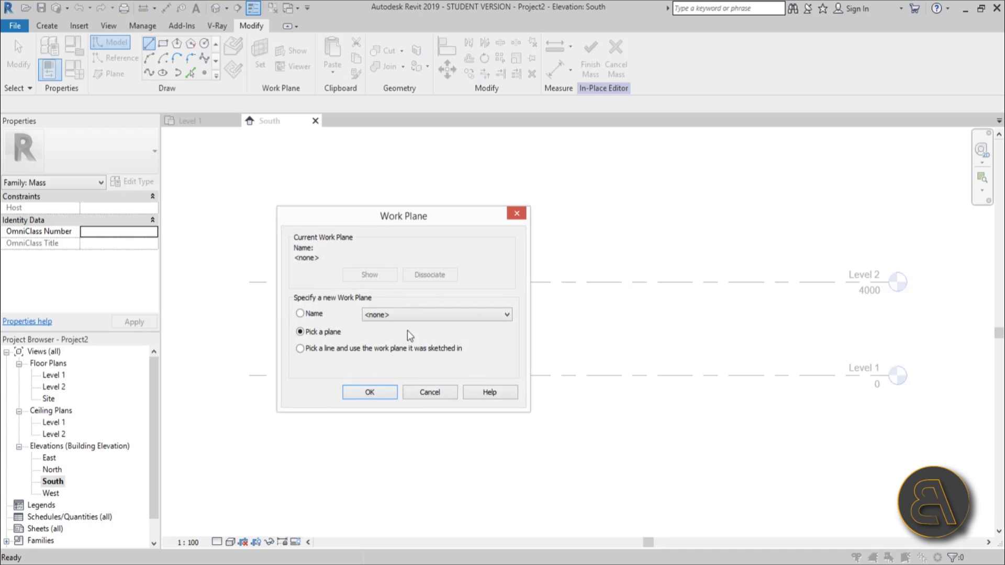
click(318, 316)
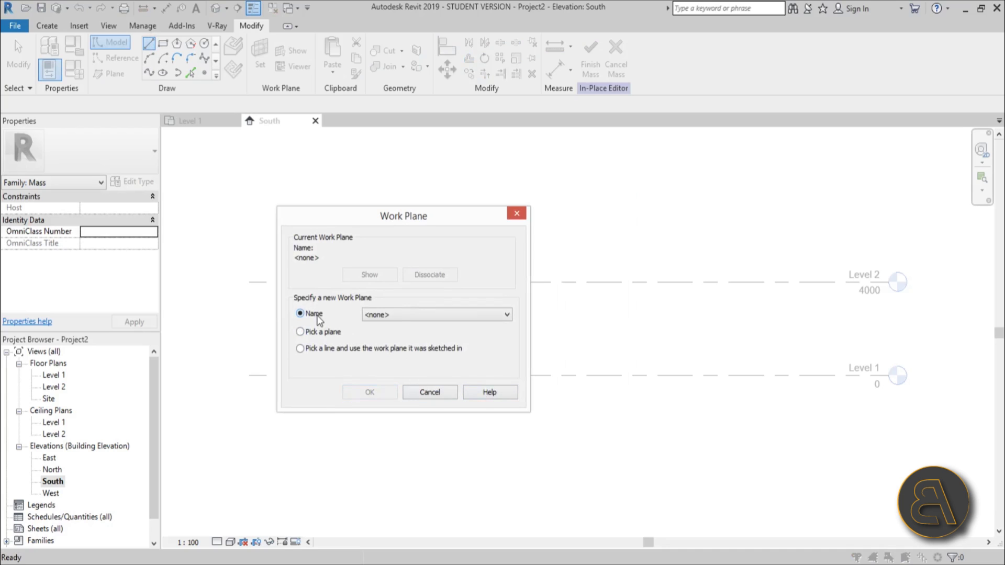
click(400, 315)
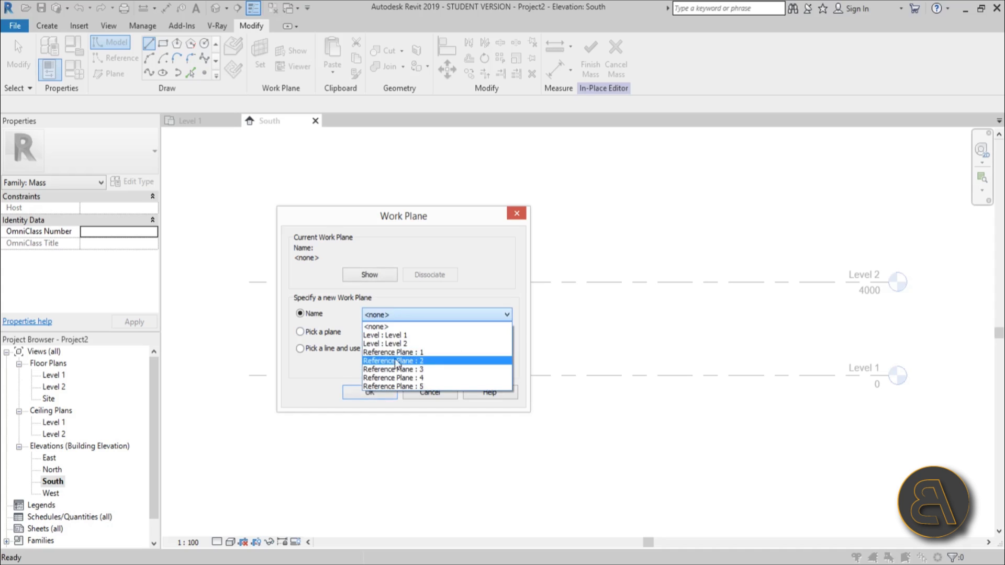
click(435, 355)
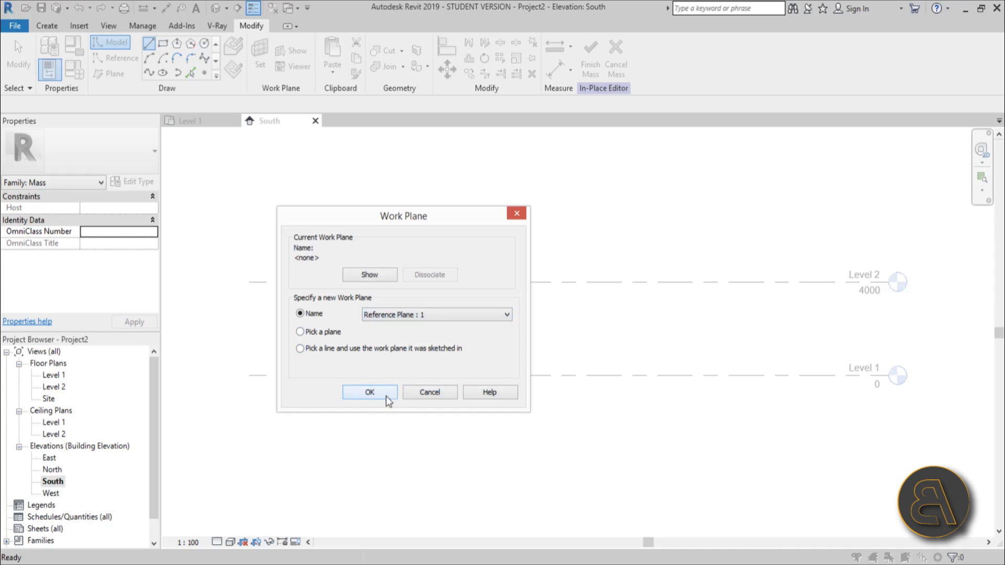
click(369, 392)
Draw a horizontal base line about 4000 long along Level 1 for the first profile
click(430, 376)
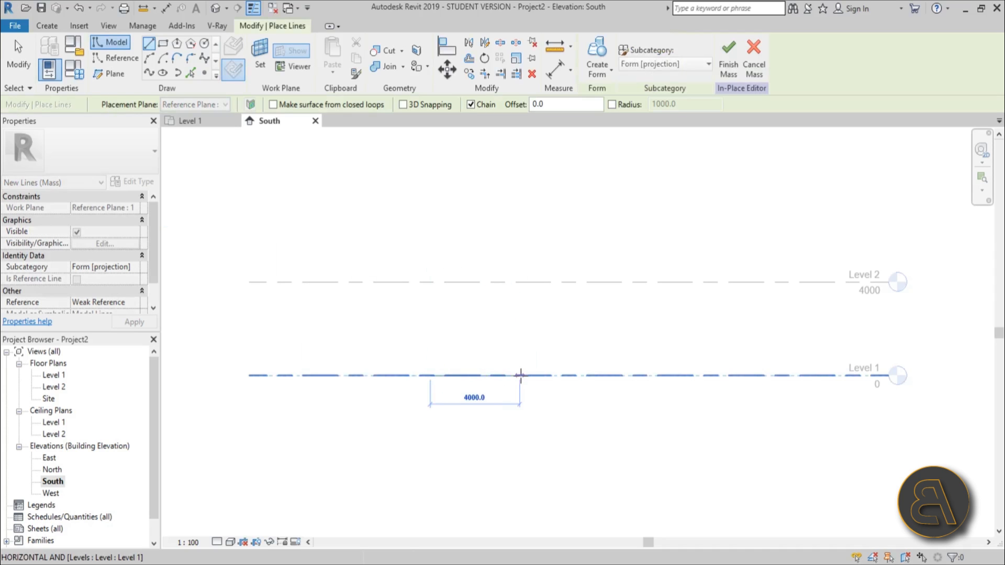
scroll(471, 390, up, 4)
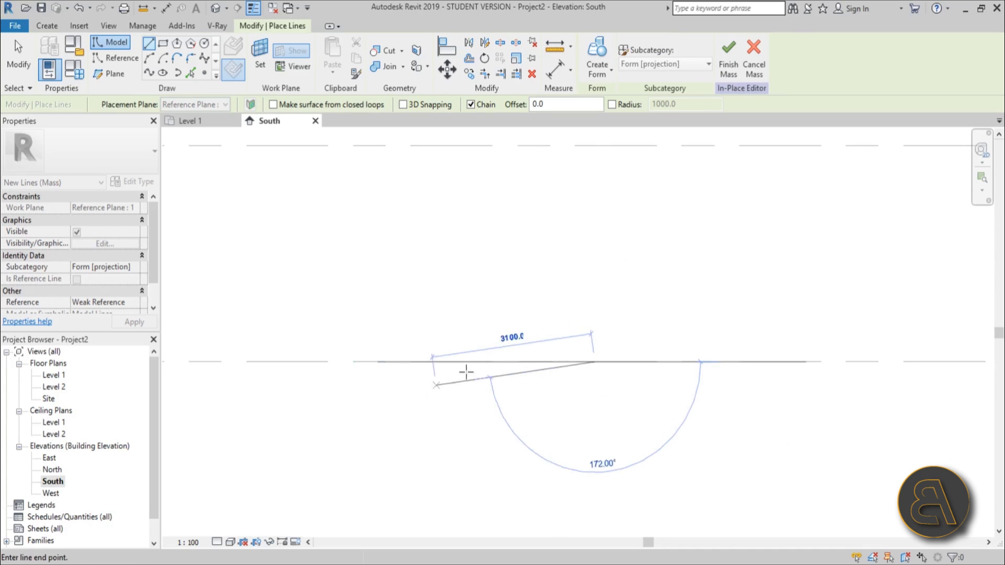
scroll(466, 370, down, 1)
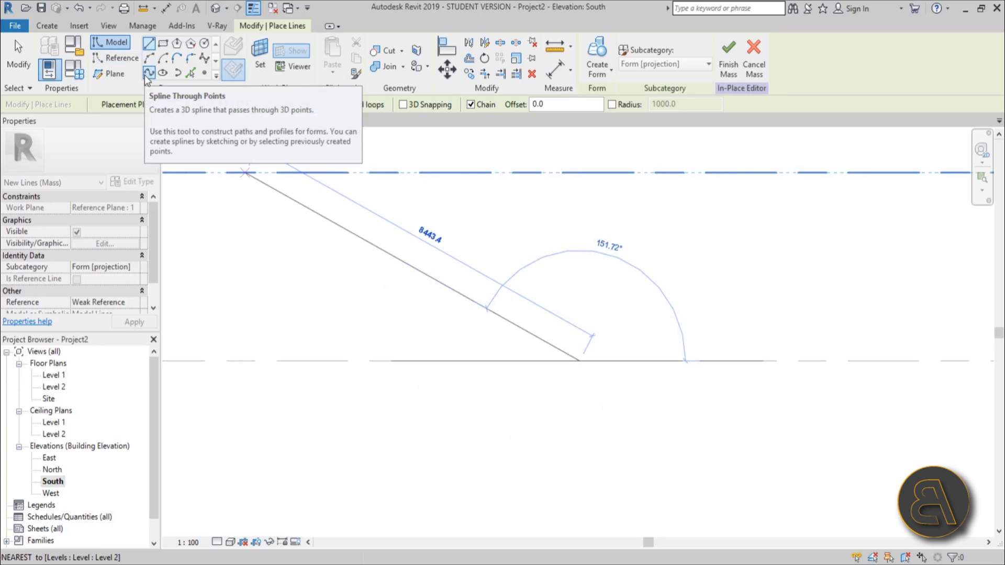
Draw a spline through points from the base line's right end over two humps to its left end, closing the first profile
click(205, 63)
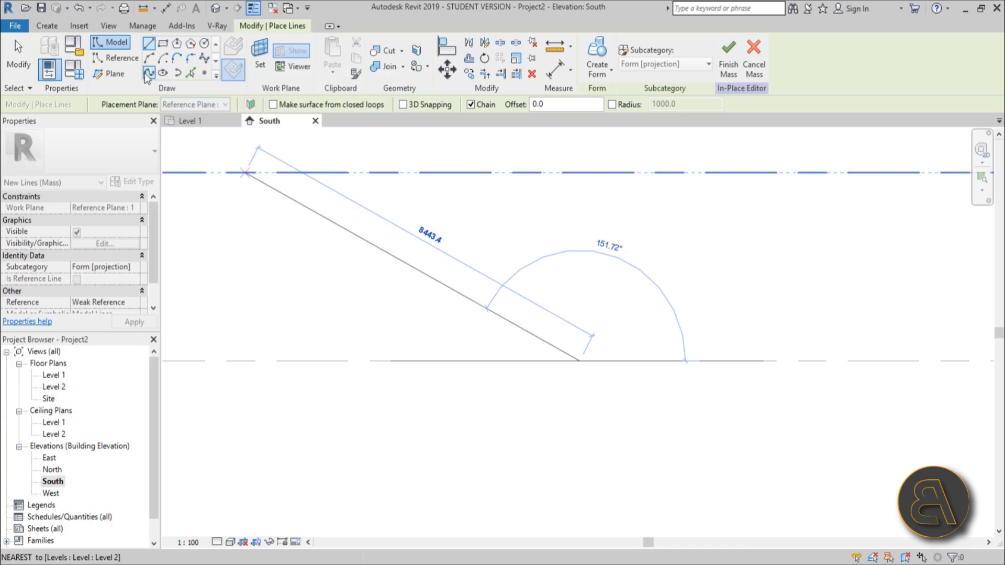
scroll(489, 330, down, 2)
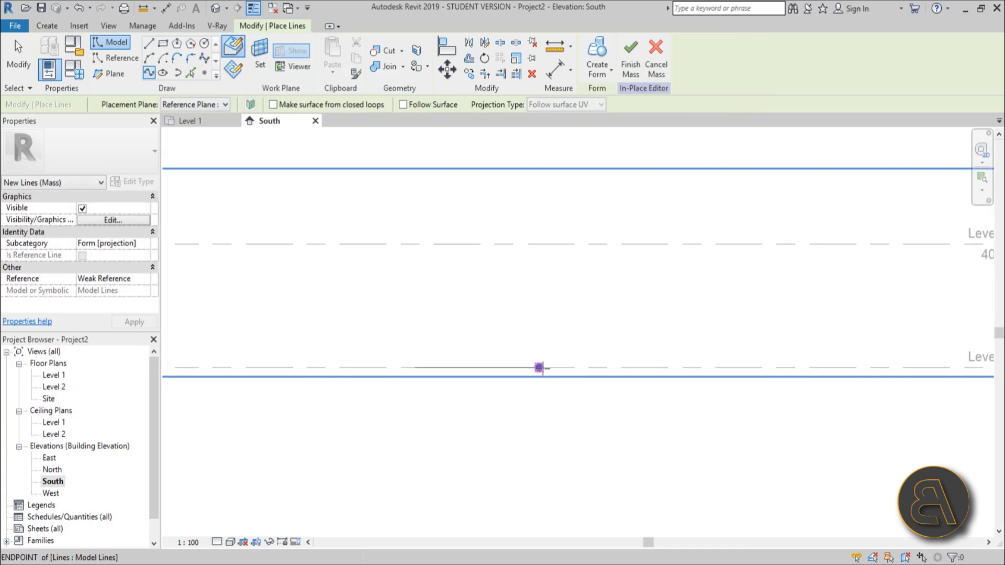
click(539, 367)
scroll(539, 356, up, 1)
click(531, 350)
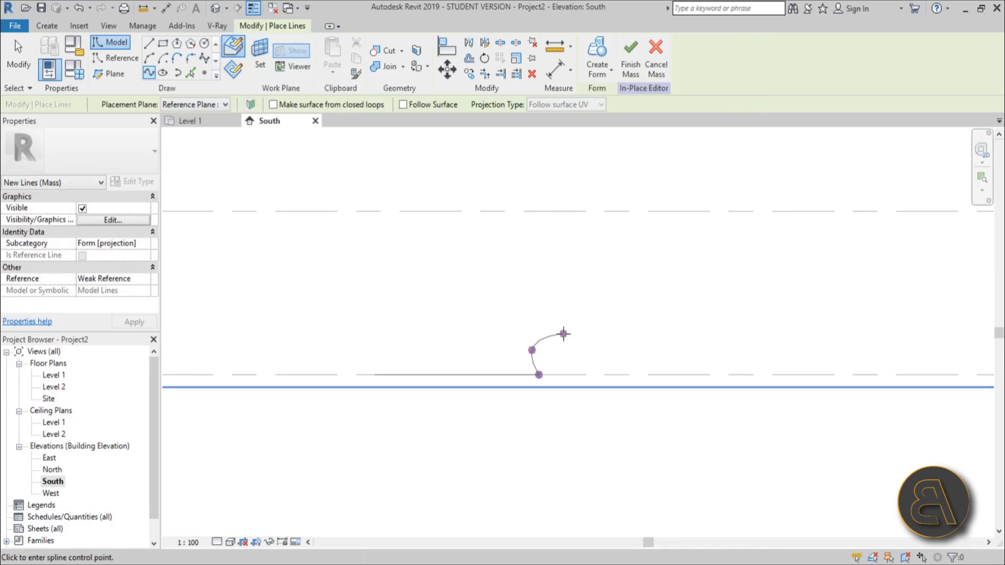
click(563, 330)
click(567, 278)
click(471, 233)
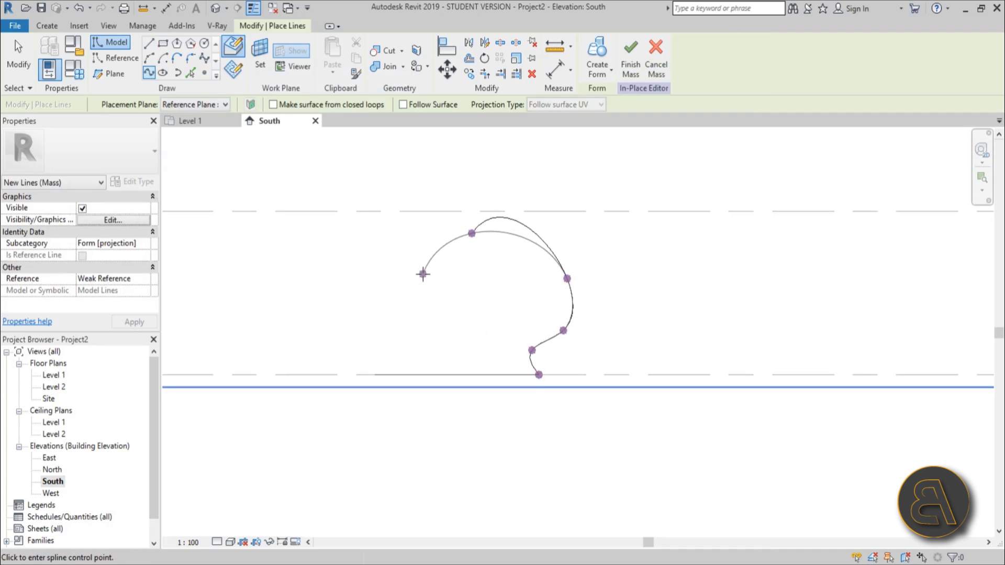
click(422, 274)
click(369, 244)
click(324, 266)
click(331, 304)
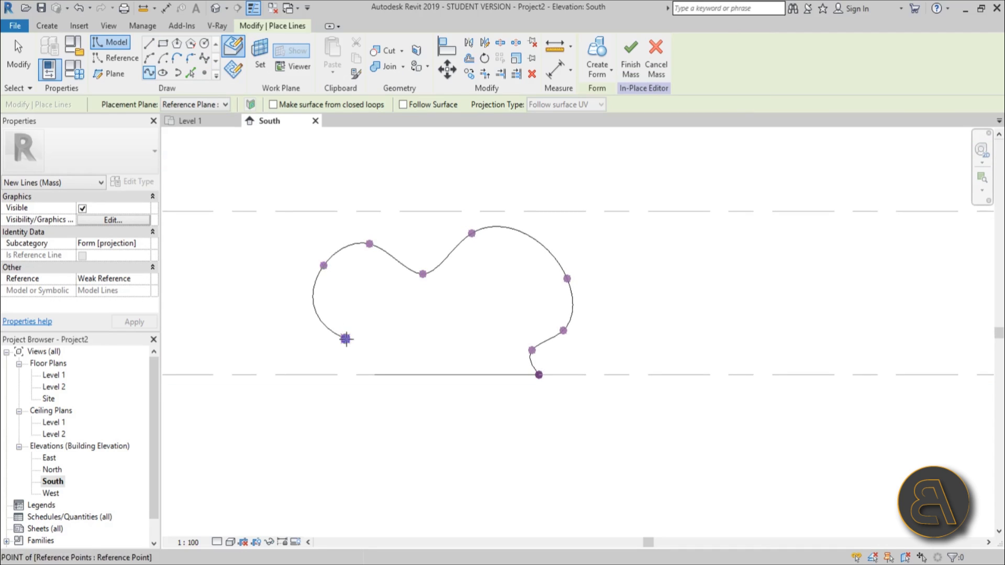
click(346, 340)
click(375, 375)
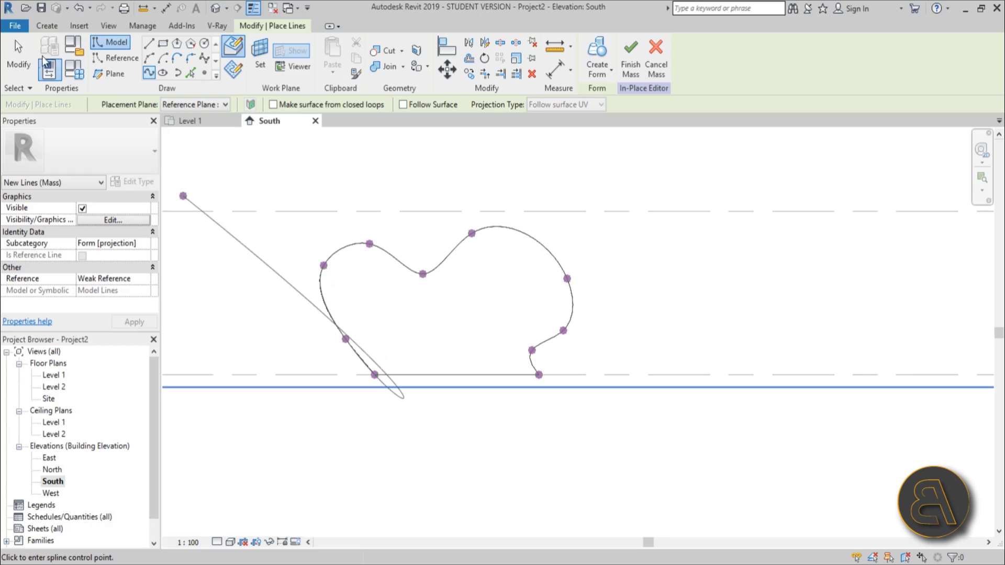
click(19, 58)
click(359, 267)
Set the work plane to Reference Plane : 2 and draw a base line along Level 1, offset to the left of the first one
middle_drag(417, 289, 433, 281)
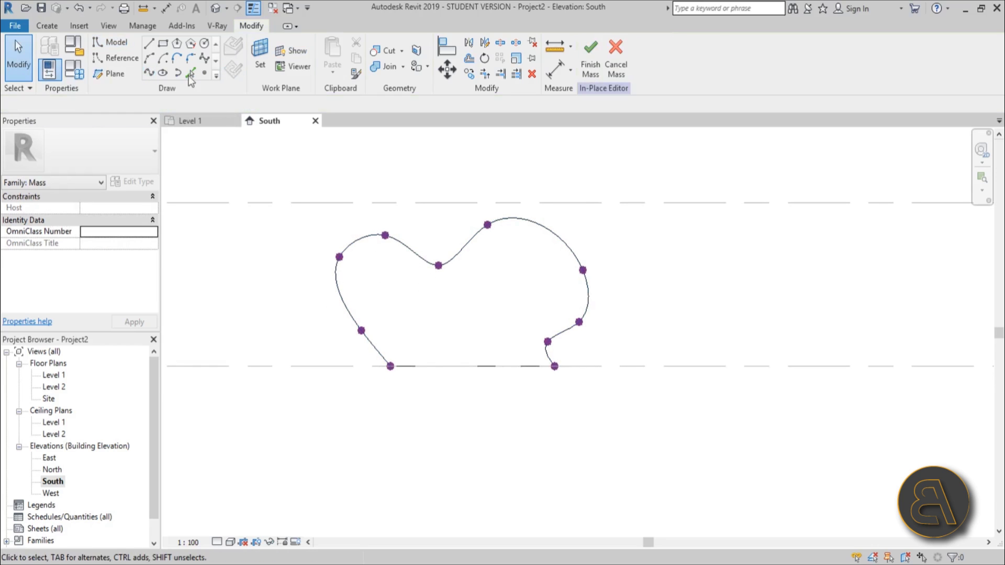
click(259, 62)
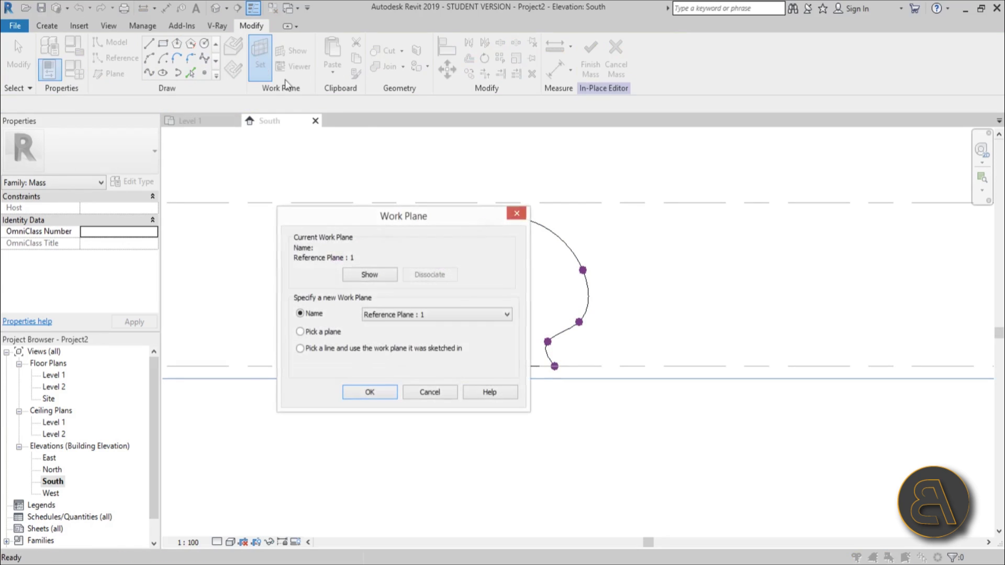
click(393, 316)
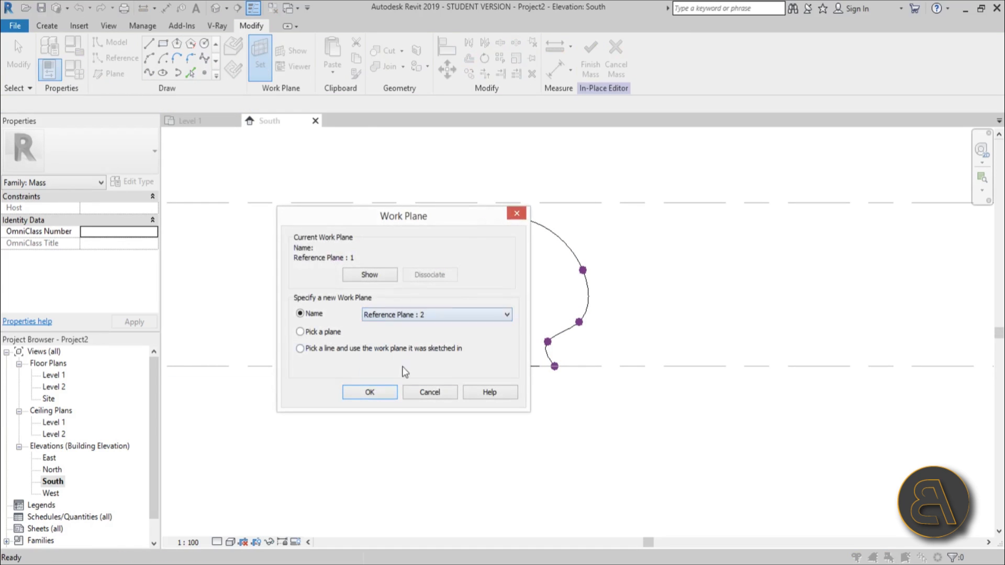
click(370, 392)
click(149, 43)
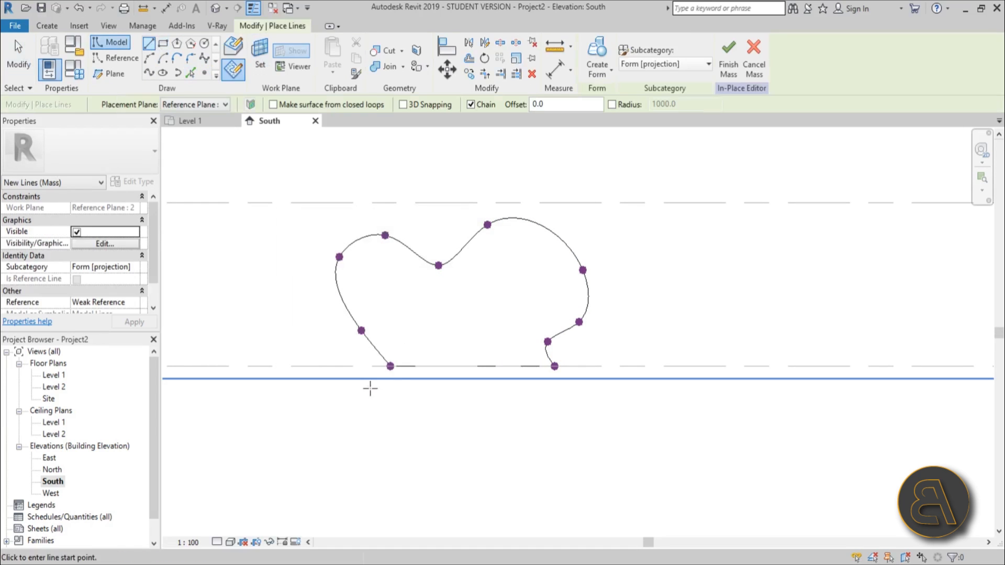
click(335, 366)
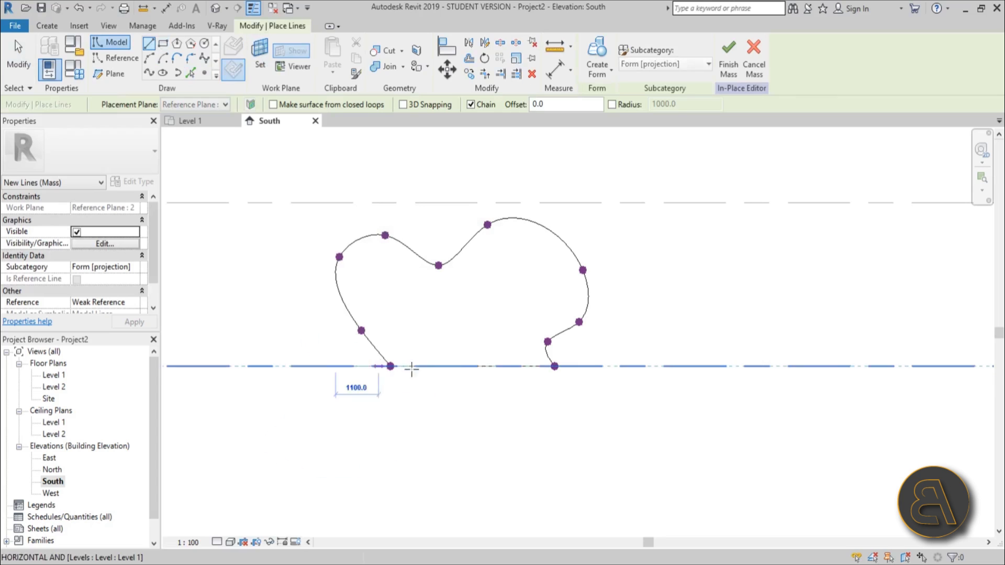
click(501, 366)
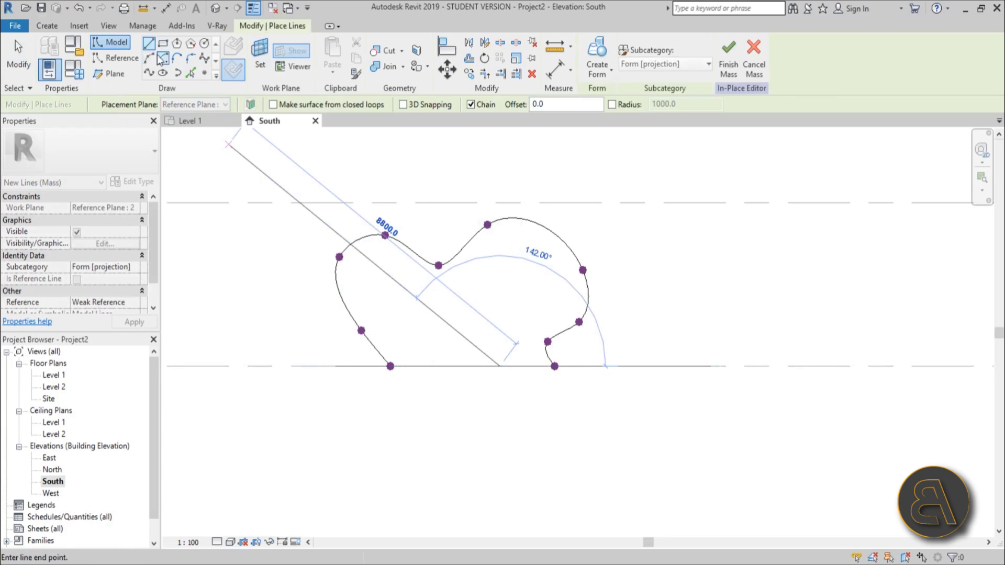
Close the second profile with a wavy spline through points between the new base line's right and left ends
click(149, 74)
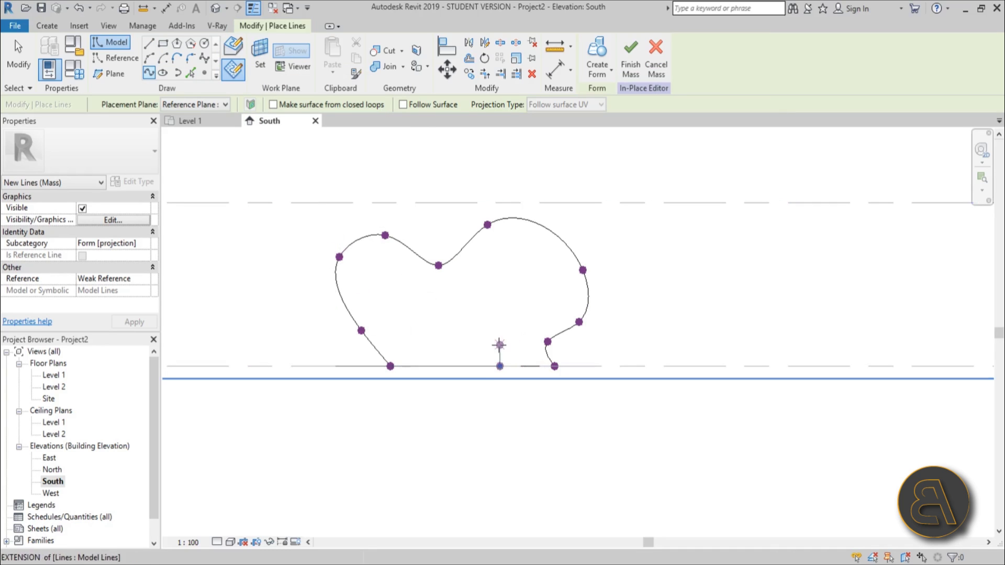
click(566, 230)
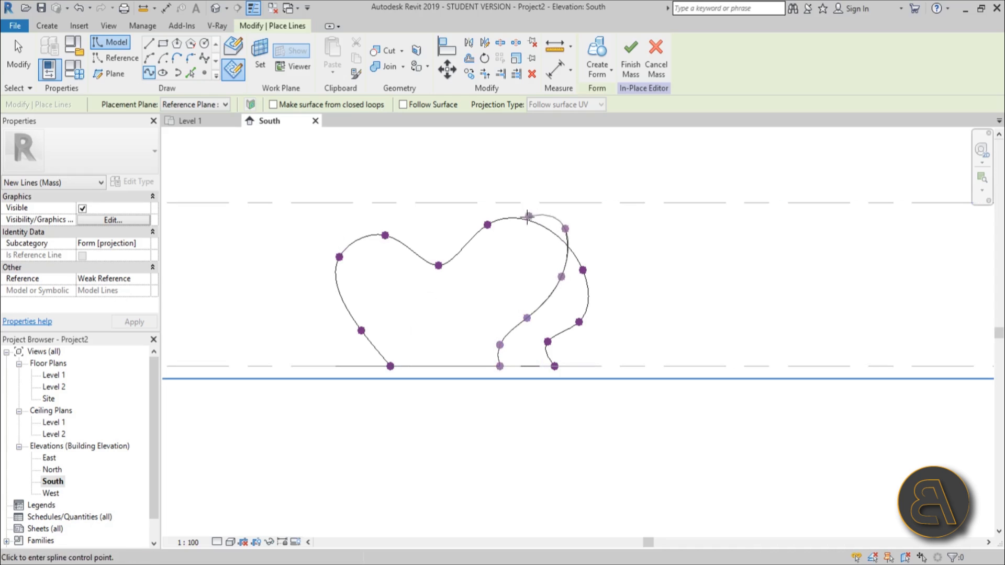
click(435, 244)
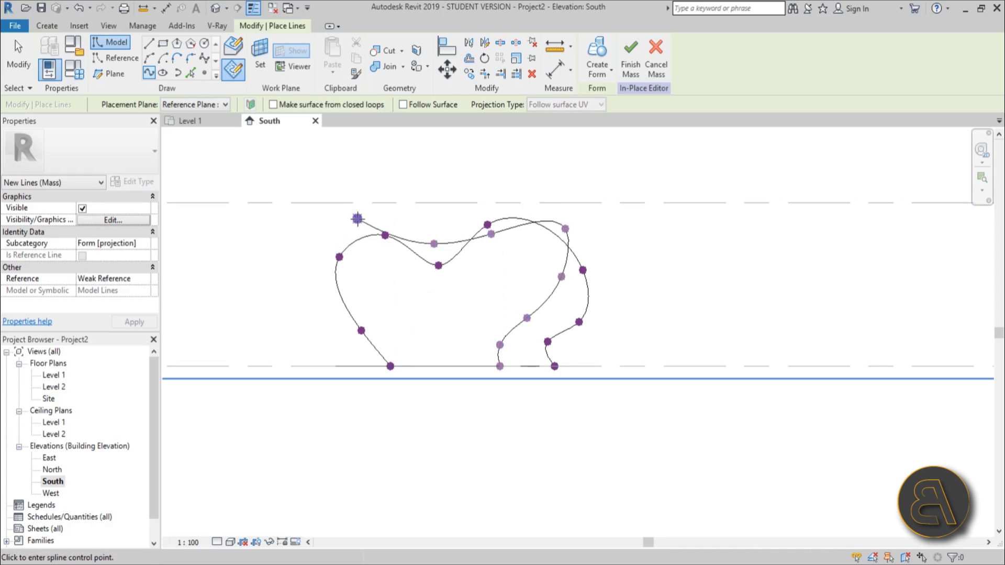
click(291, 249)
click(299, 317)
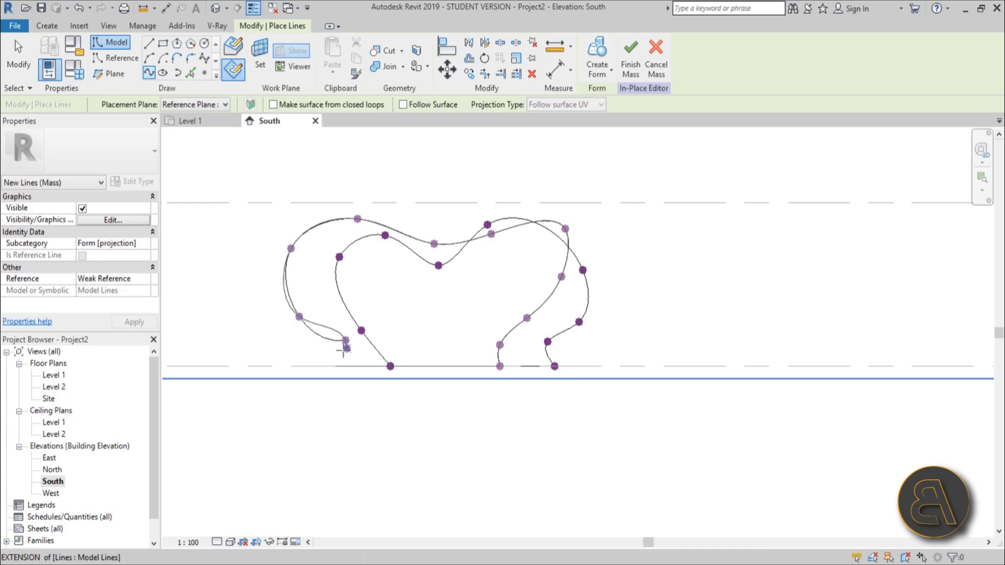
click(345, 341)
click(335, 366)
key(Escape)
key(Escape)
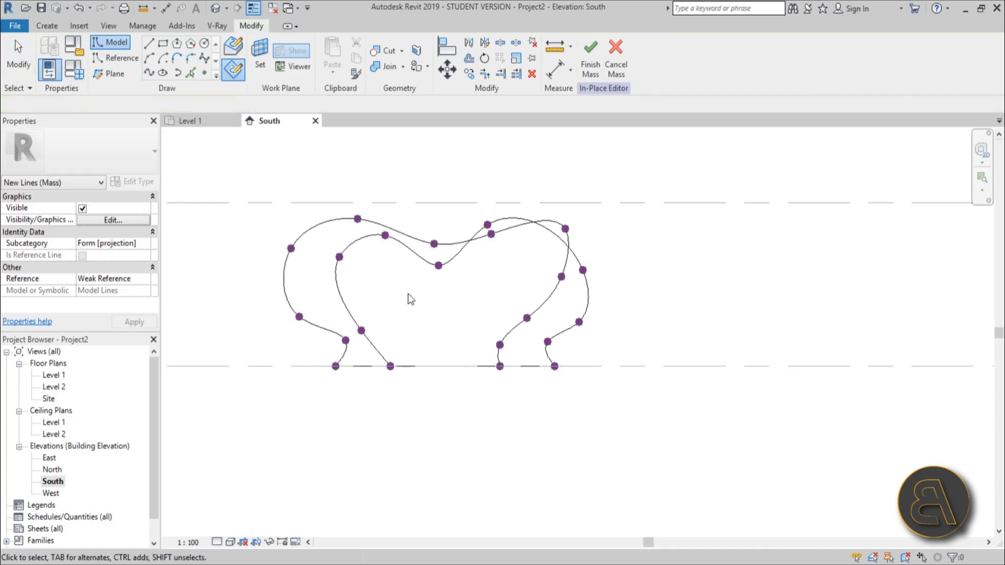
Set the work plane to Reference Plane : 3 and draw a base line along Level 1, offset to the right of the others
click(260, 56)
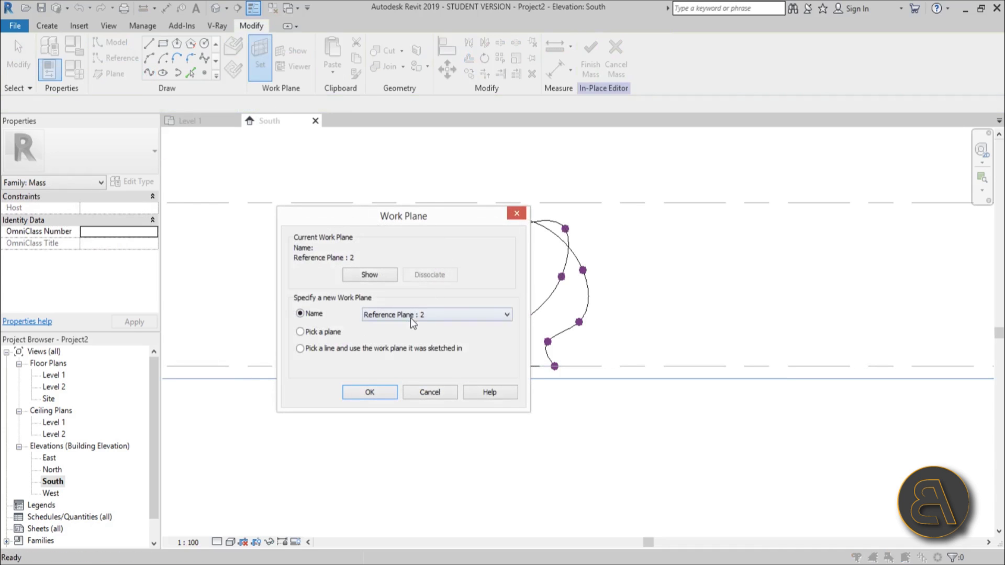
click(410, 318)
click(398, 361)
click(384, 389)
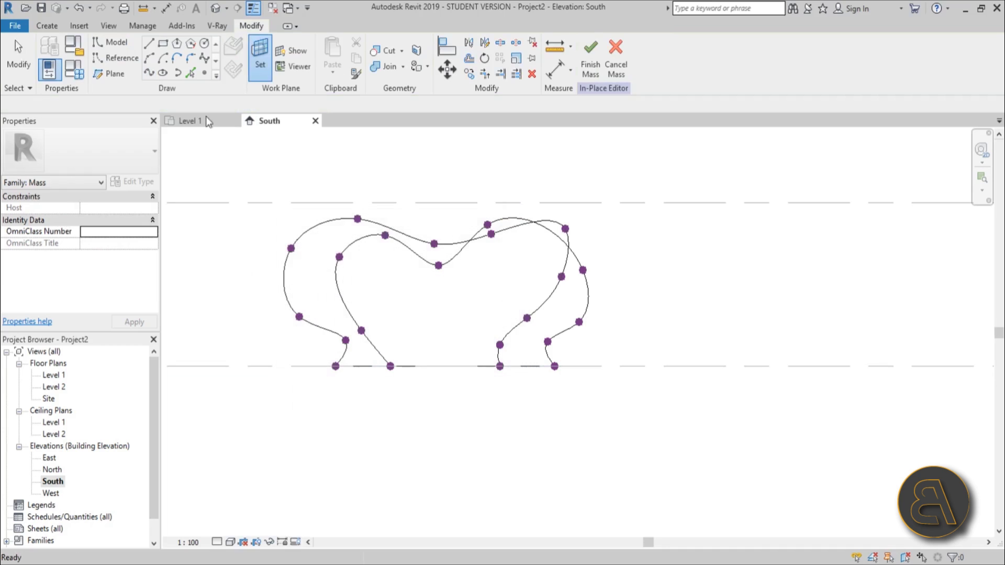
click(148, 43)
click(488, 369)
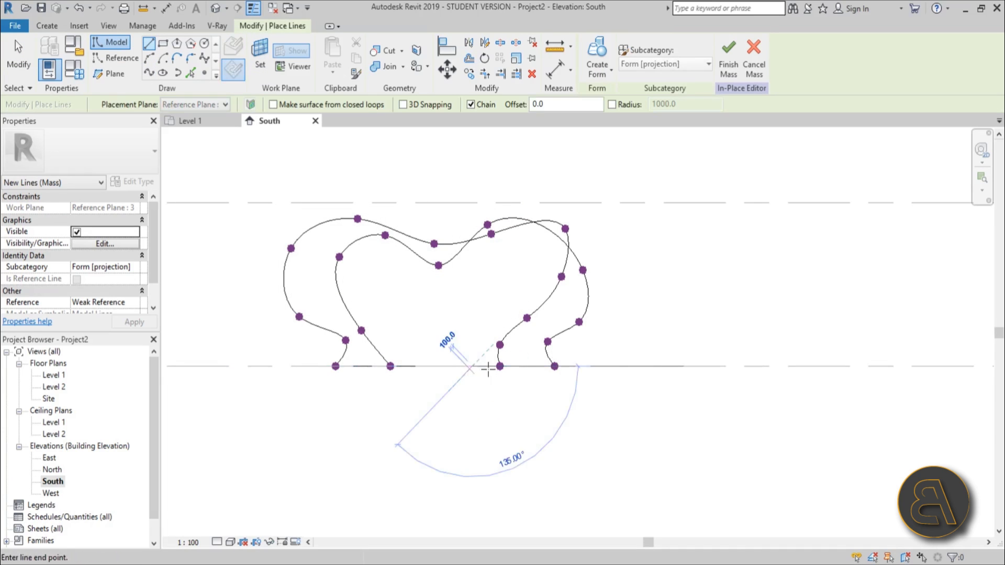
click(652, 367)
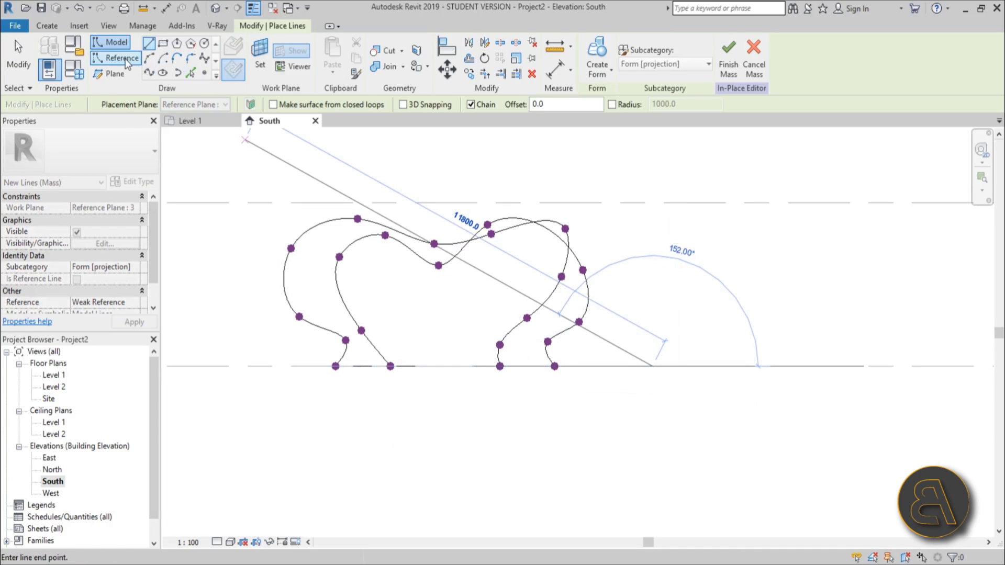
Close the third profile with a two-humped spline through points that reaches Level 2, running from the base line's right end to its left
click(149, 73)
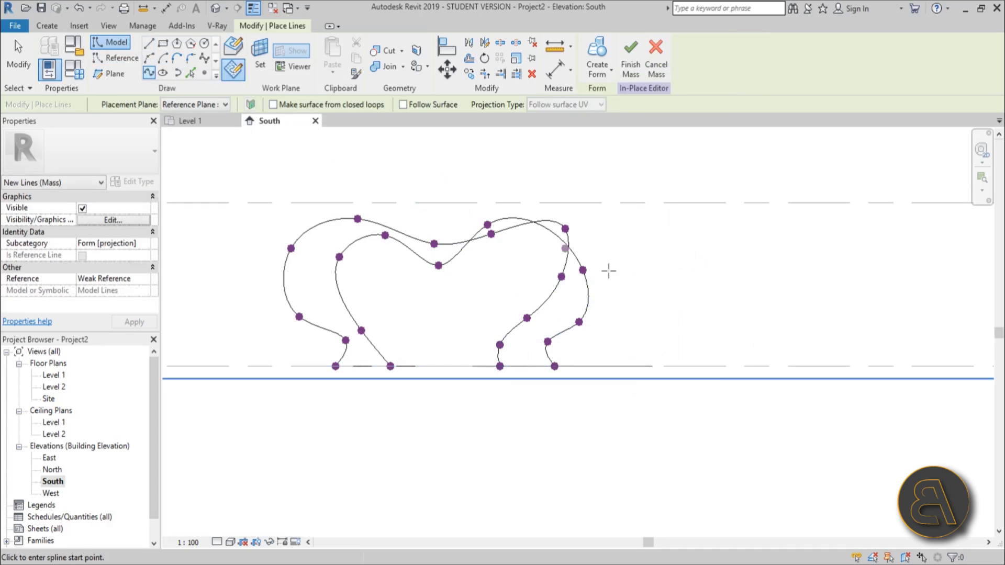
click(653, 367)
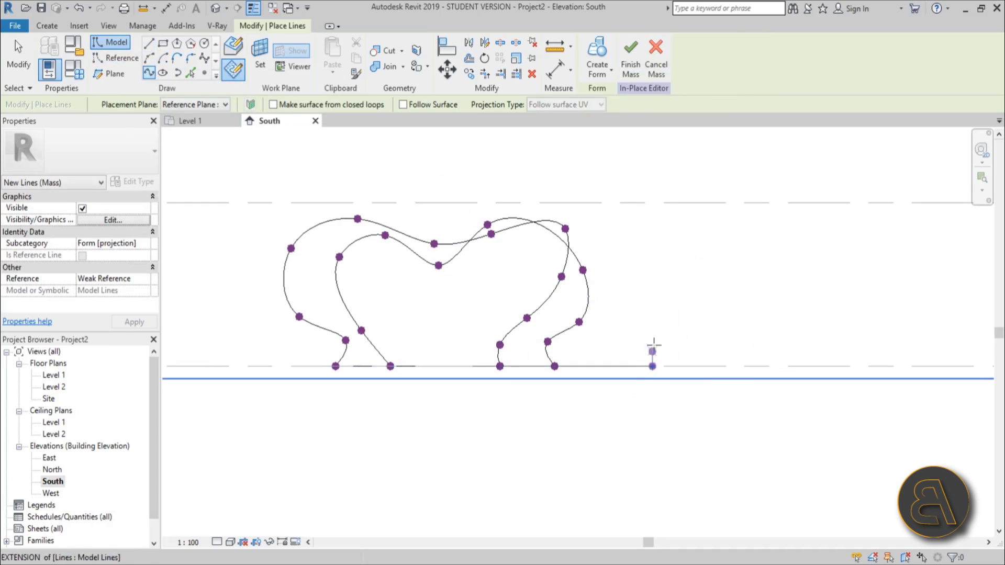
click(714, 281)
click(688, 202)
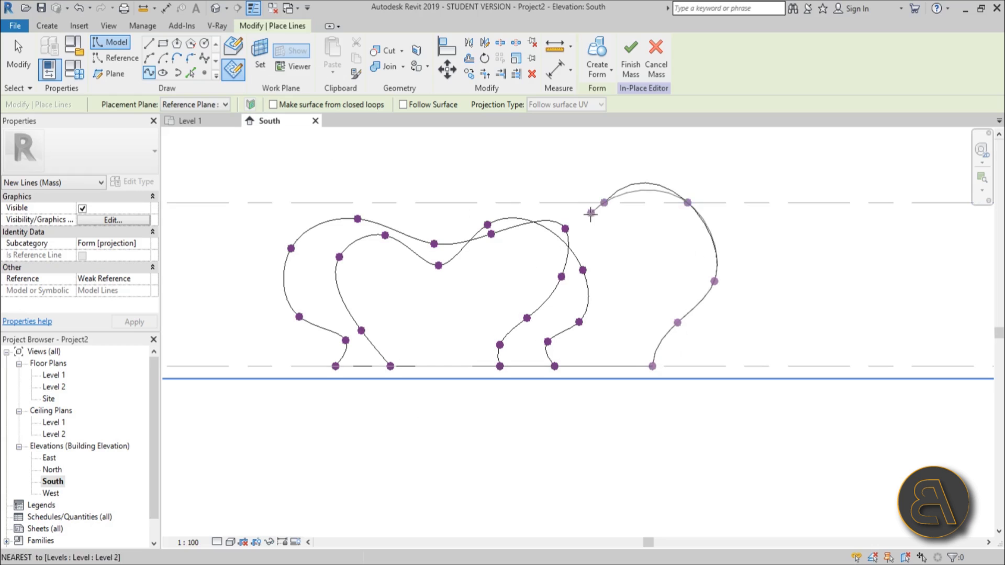
click(605, 202)
click(576, 241)
click(472, 202)
click(444, 274)
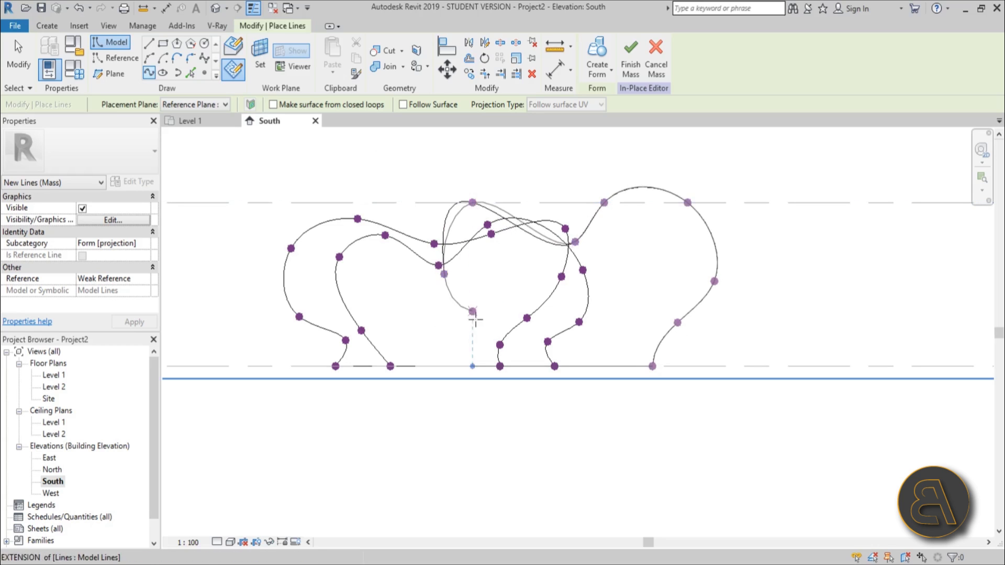
click(473, 330)
click(473, 367)
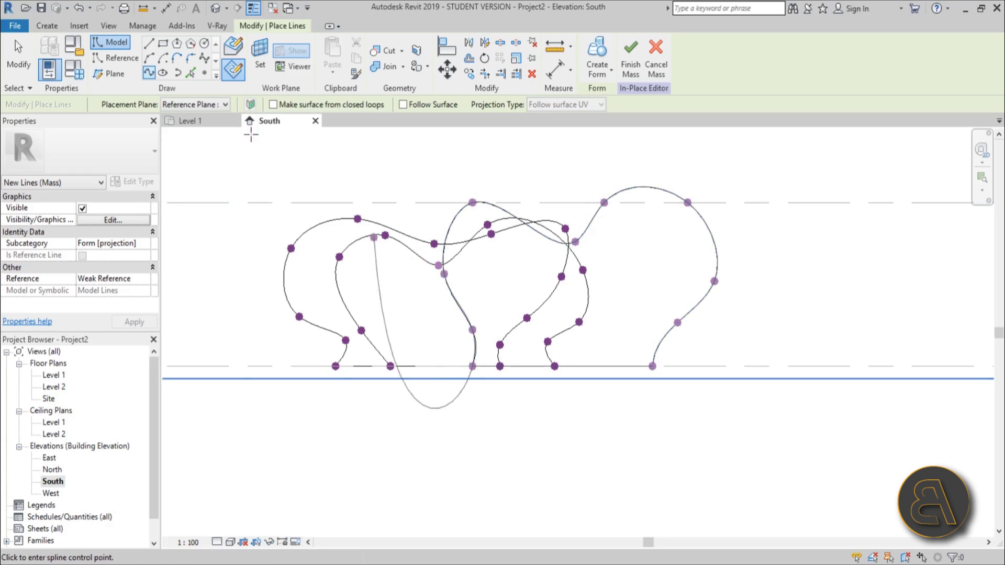
click(250, 135)
click(13, 65)
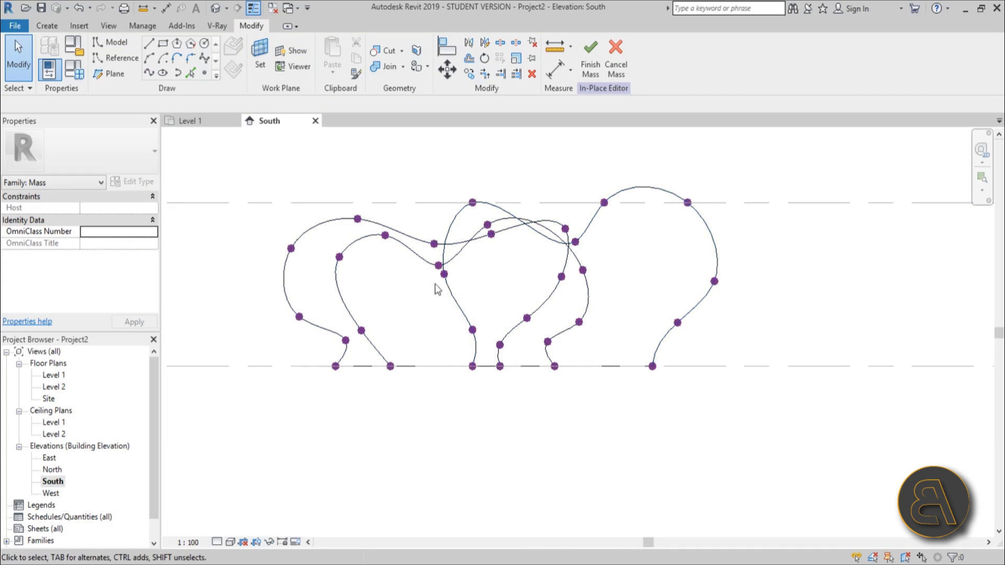
click(150, 44)
click(535, 367)
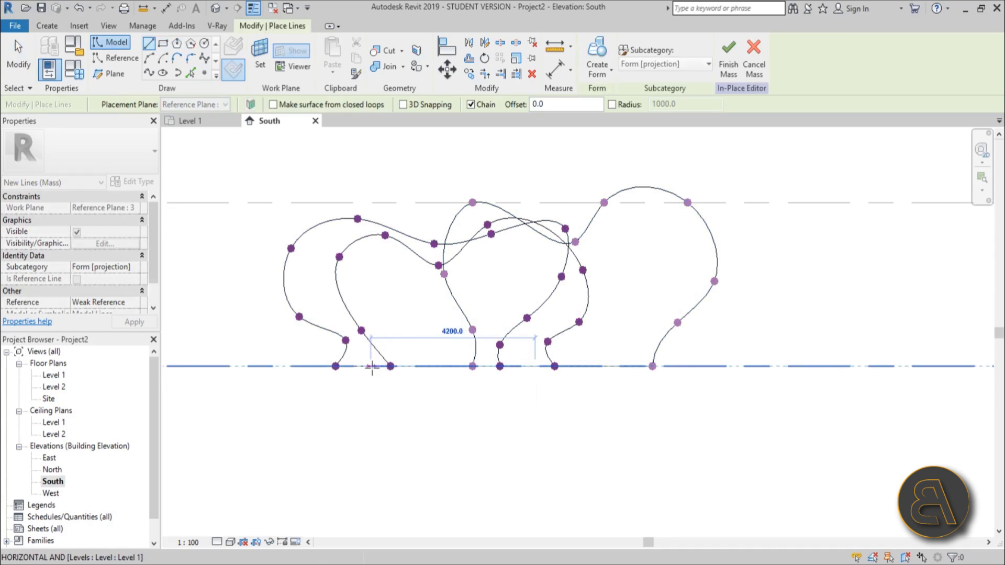
click(371, 367)
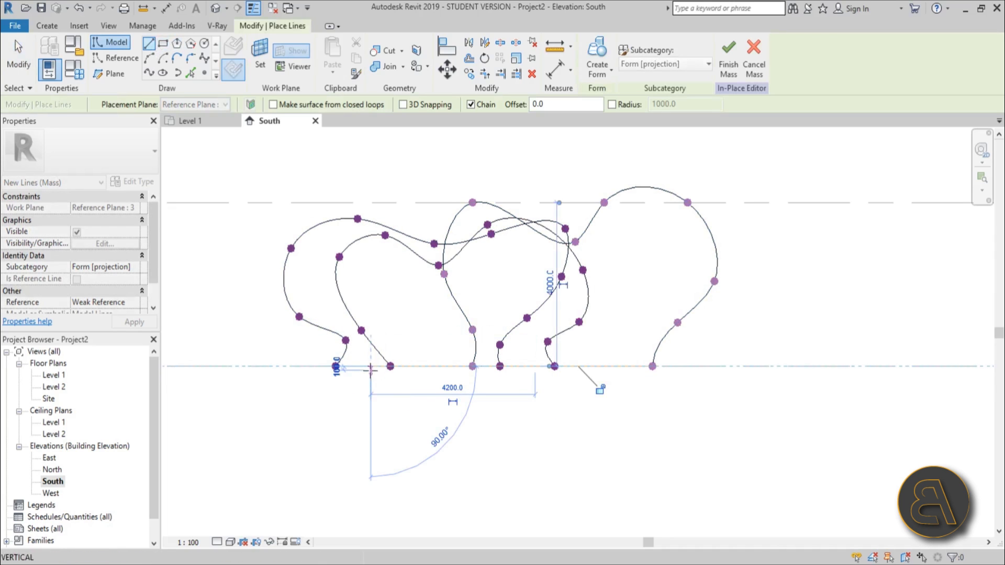
click(77, 8)
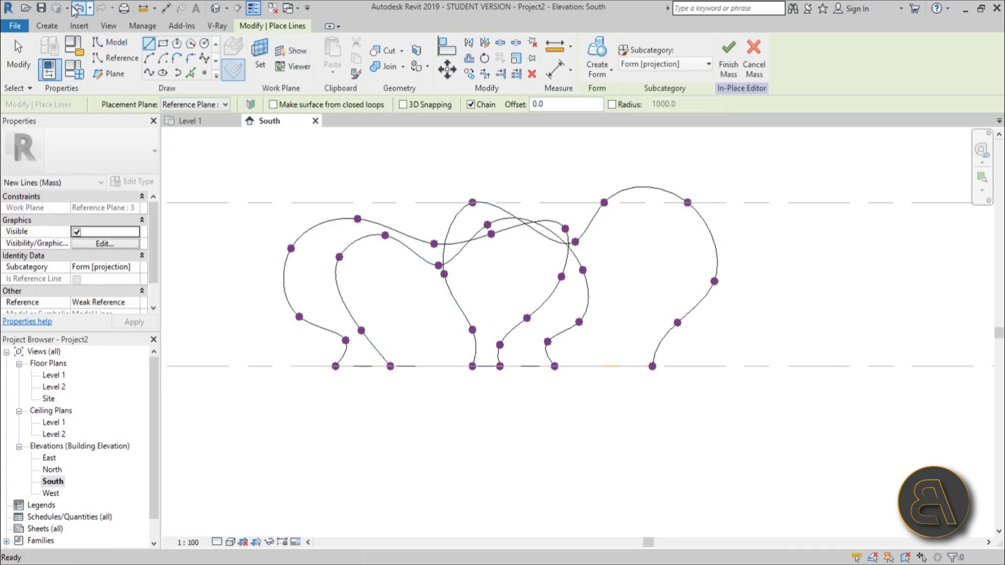
Set the work plane to Reference Plane : 4 and draw a base line along Level 1, left of the third profile's base line
click(252, 74)
click(438, 315)
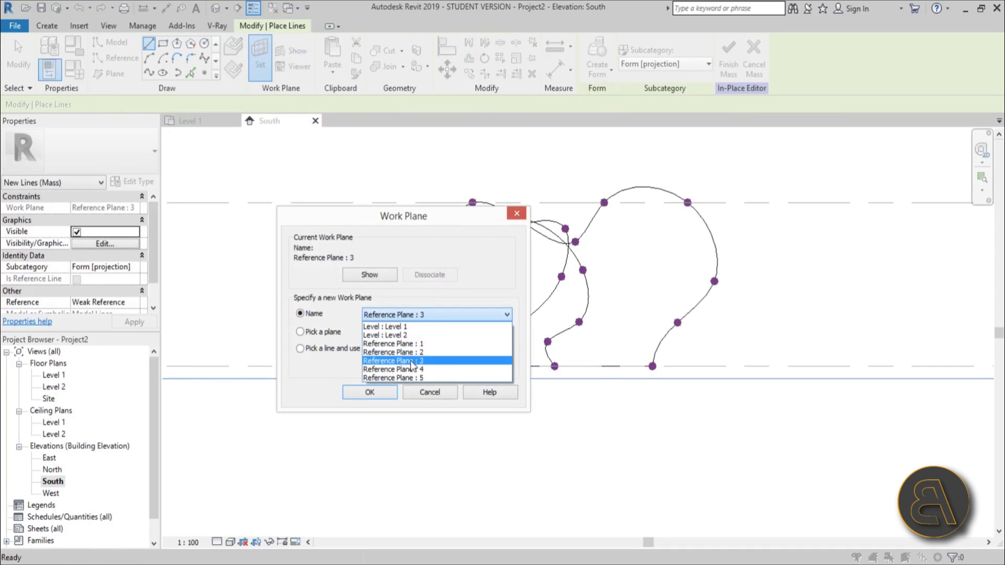
click(411, 369)
click(370, 392)
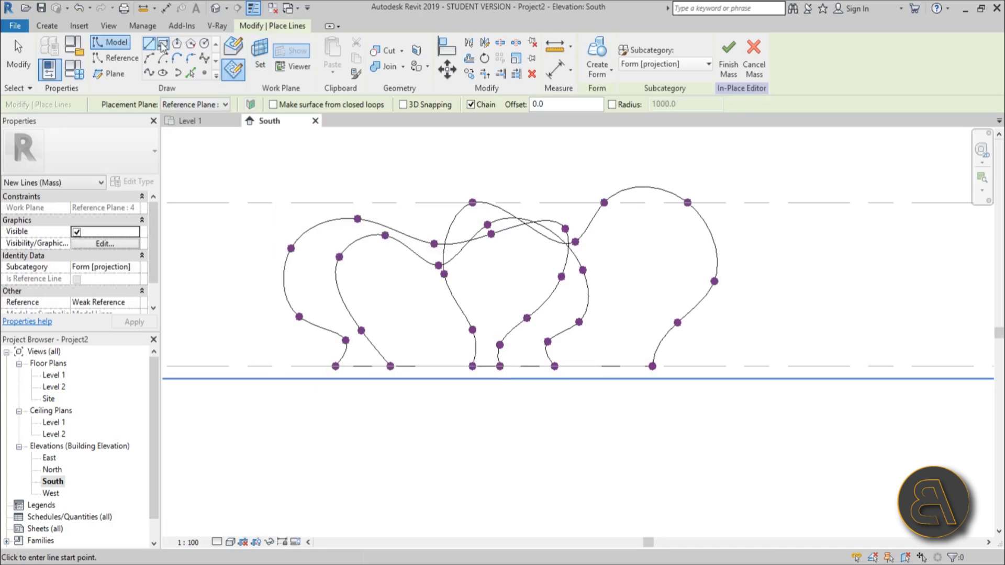
click(531, 366)
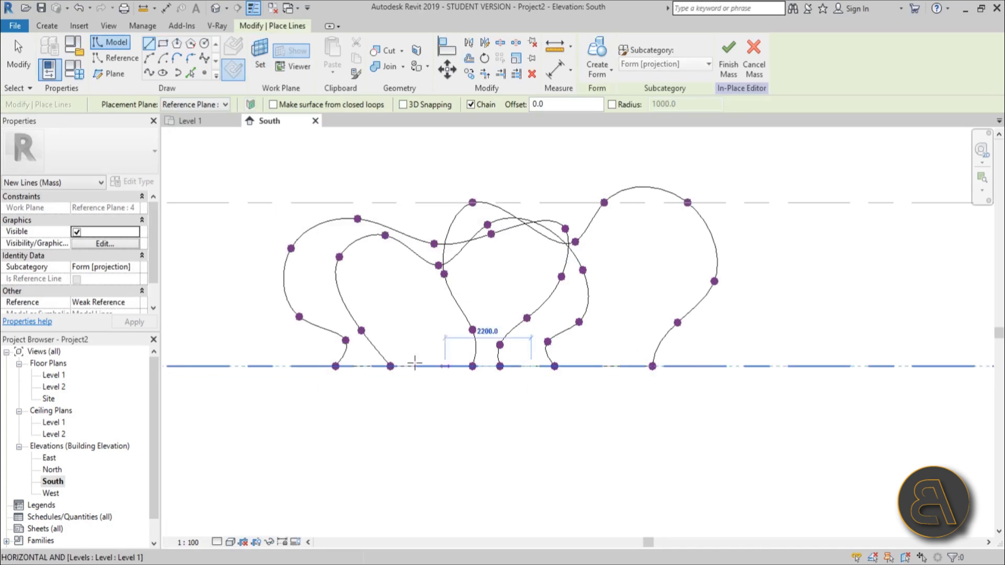
click(363, 366)
Close the fourth profile with a spline through points from the base line's left end, rising above Level 2, to its right end
click(149, 72)
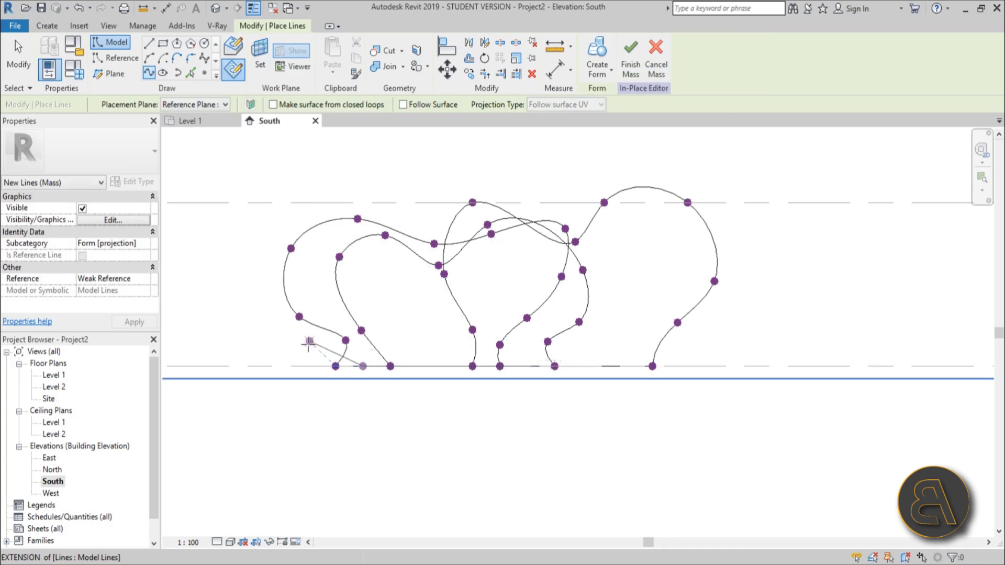
click(363, 349)
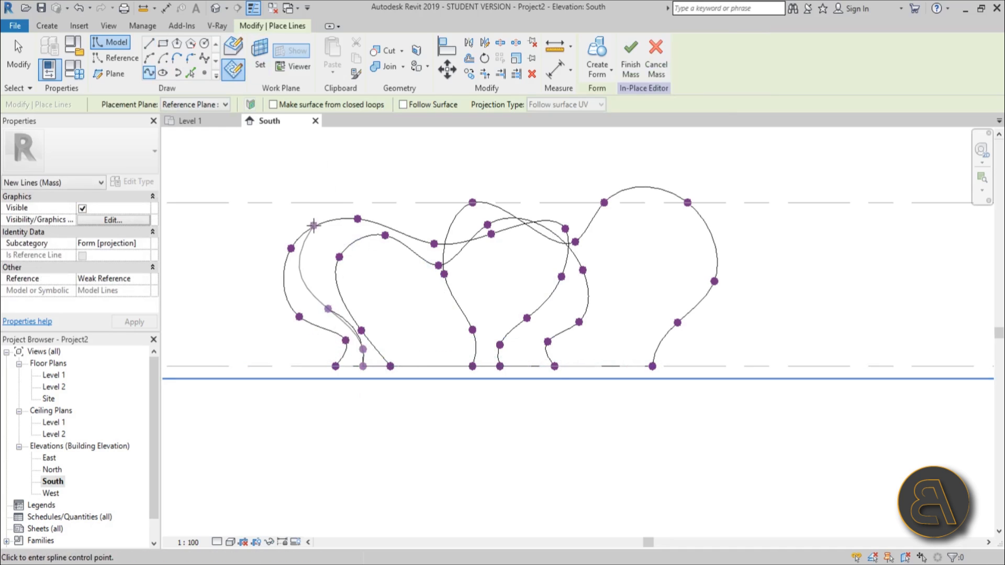
click(319, 202)
click(405, 165)
click(462, 222)
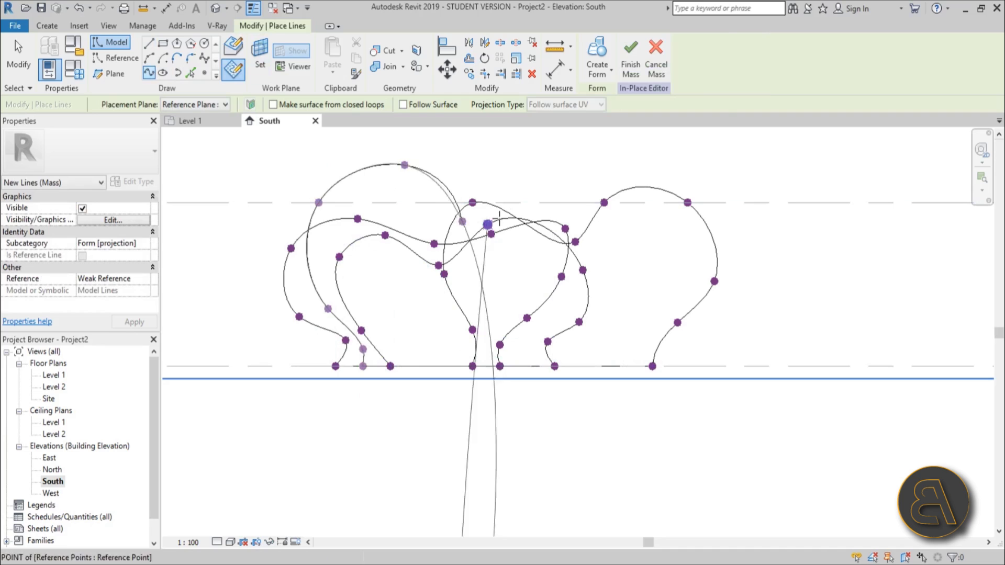
click(546, 211)
click(550, 309)
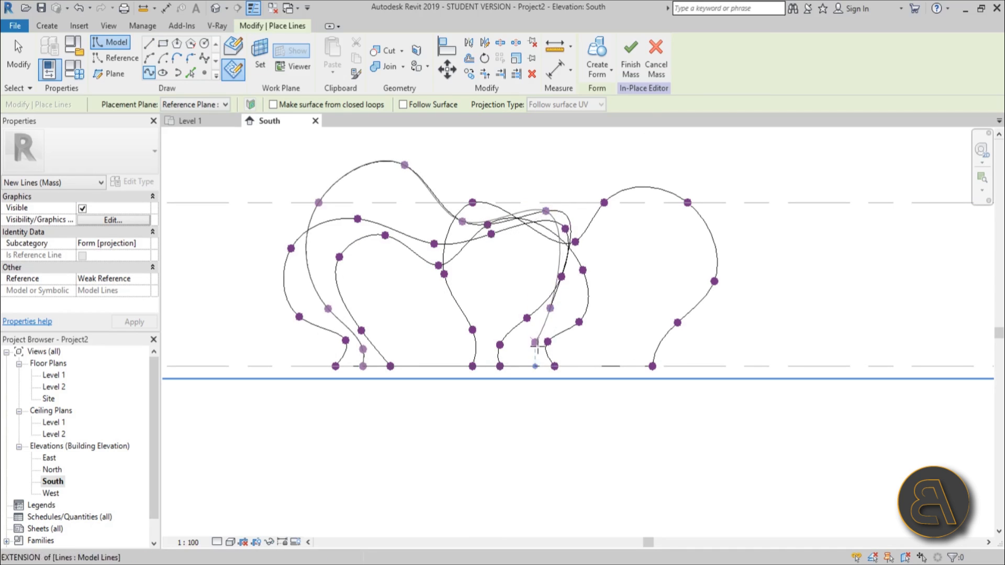
click(535, 366)
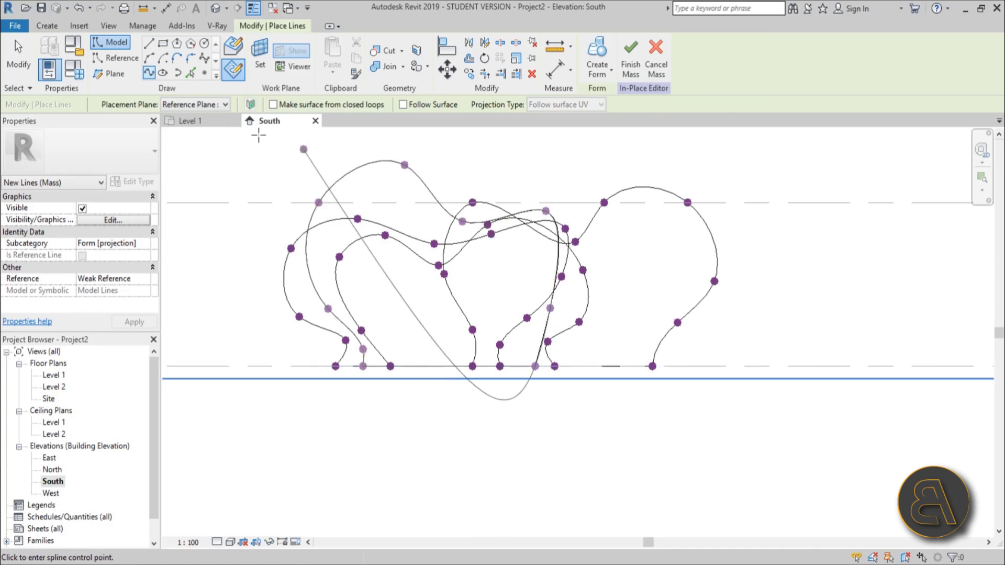
key(Escape)
key(Escape)
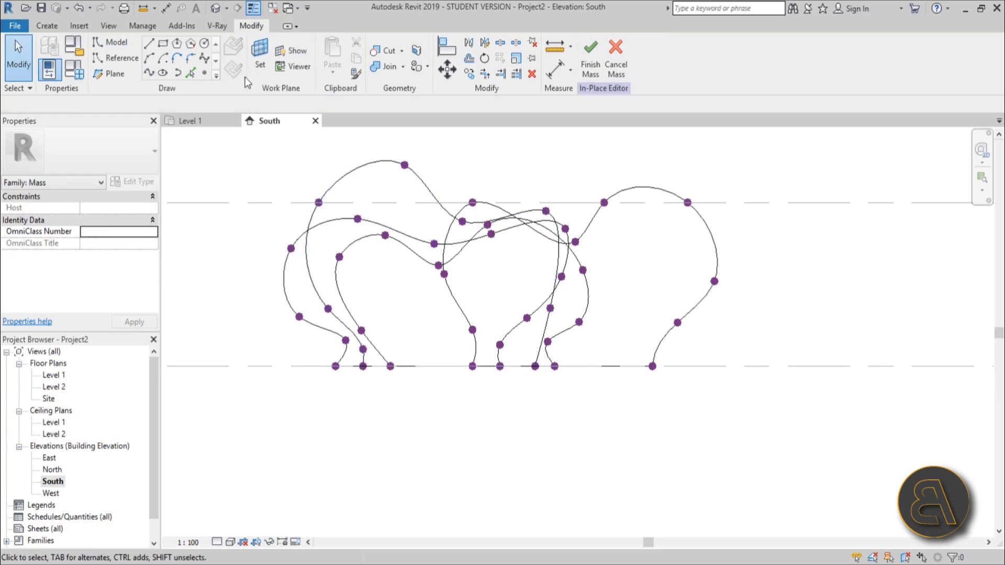
Set the work plane to Reference Plane : 5 and draw a base line about 4300 long along Level 1
click(260, 55)
click(422, 315)
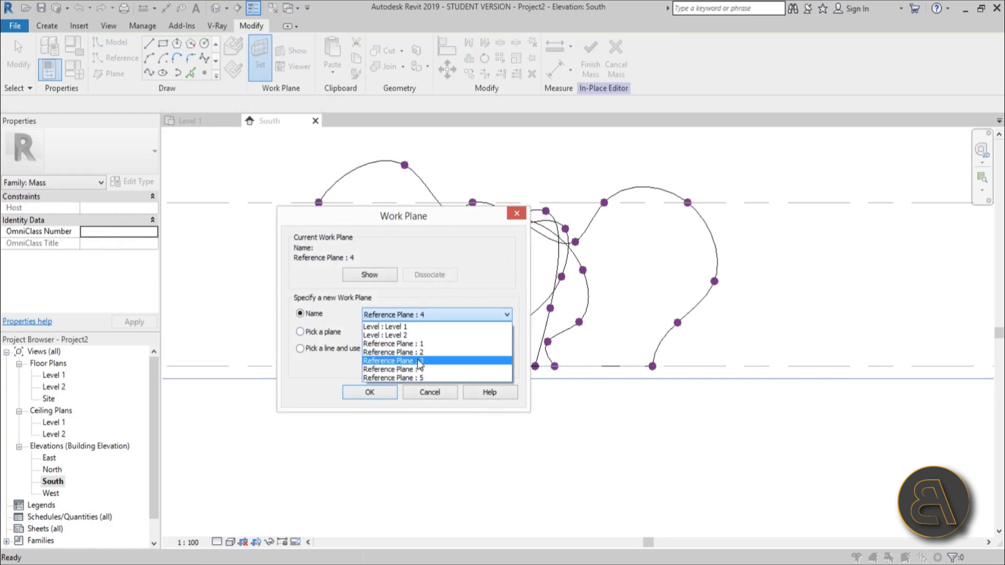
click(411, 374)
click(385, 392)
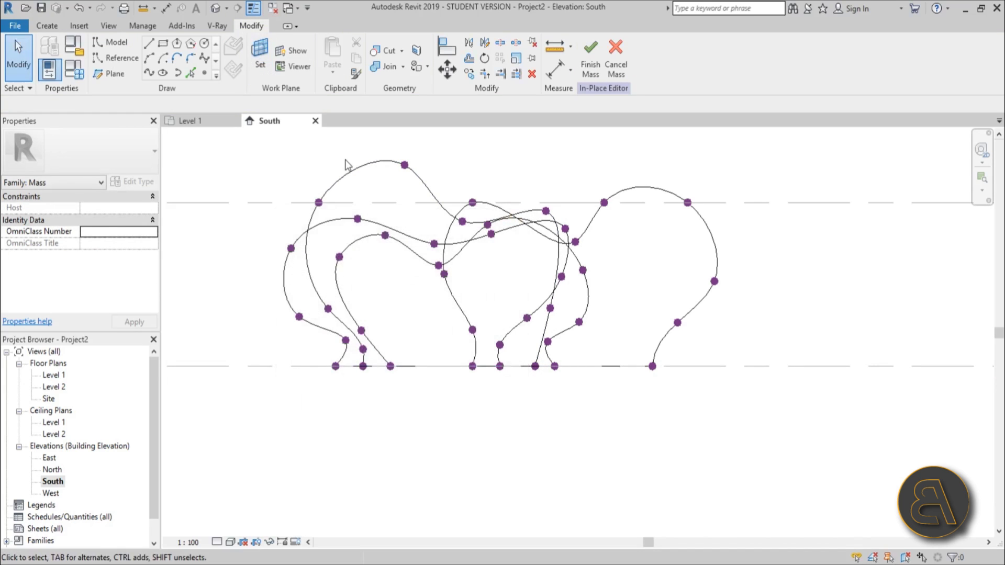
click(147, 47)
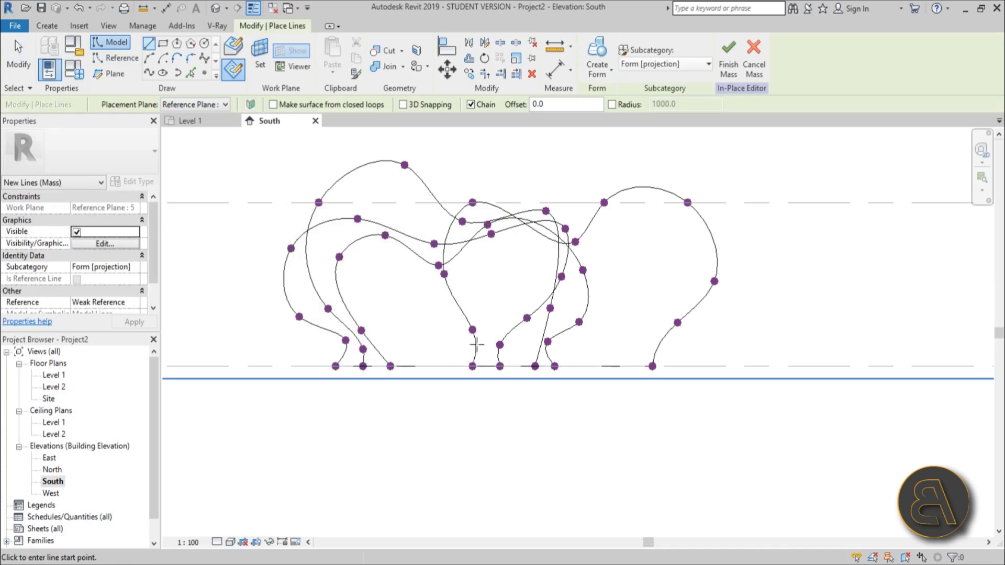
click(453, 366)
click(621, 366)
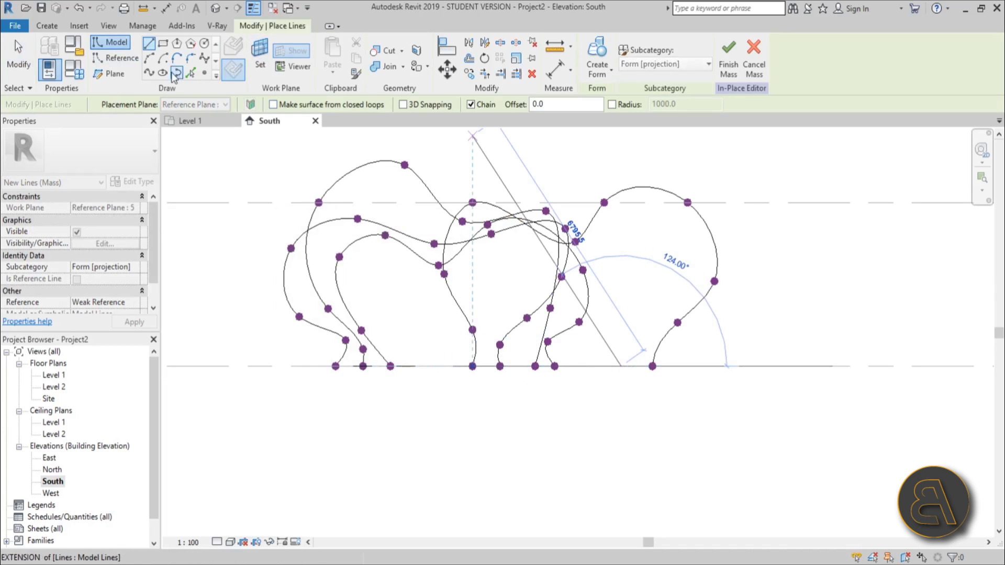
Close the fifth profile with a two-humped spline through points from the base line's right end to its left end
click(149, 72)
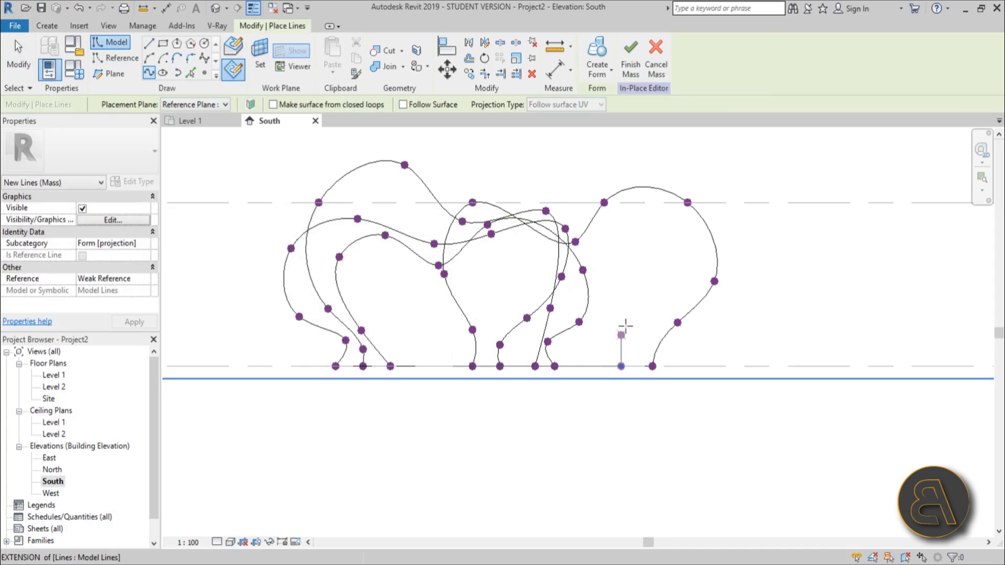
click(666, 238)
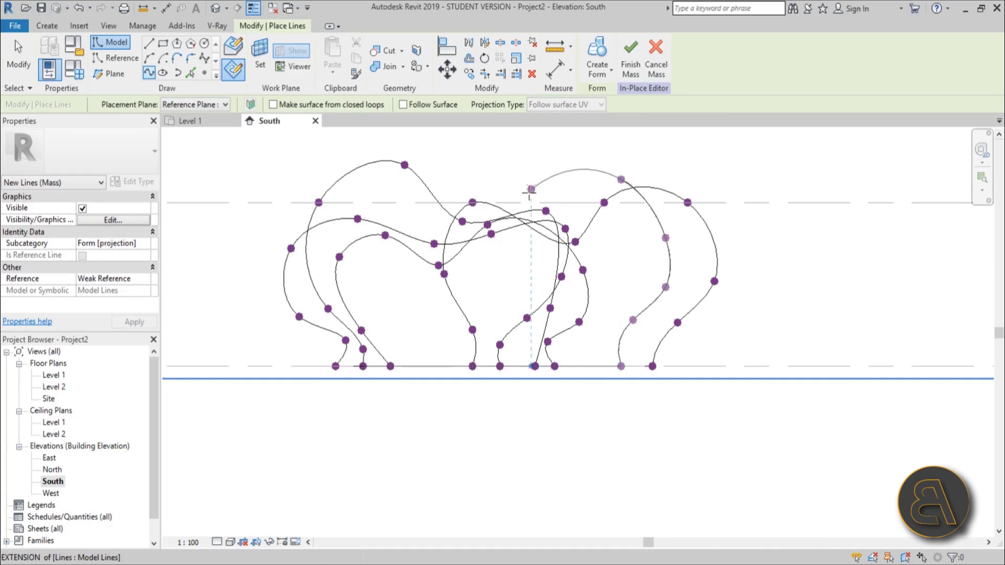
click(408, 194)
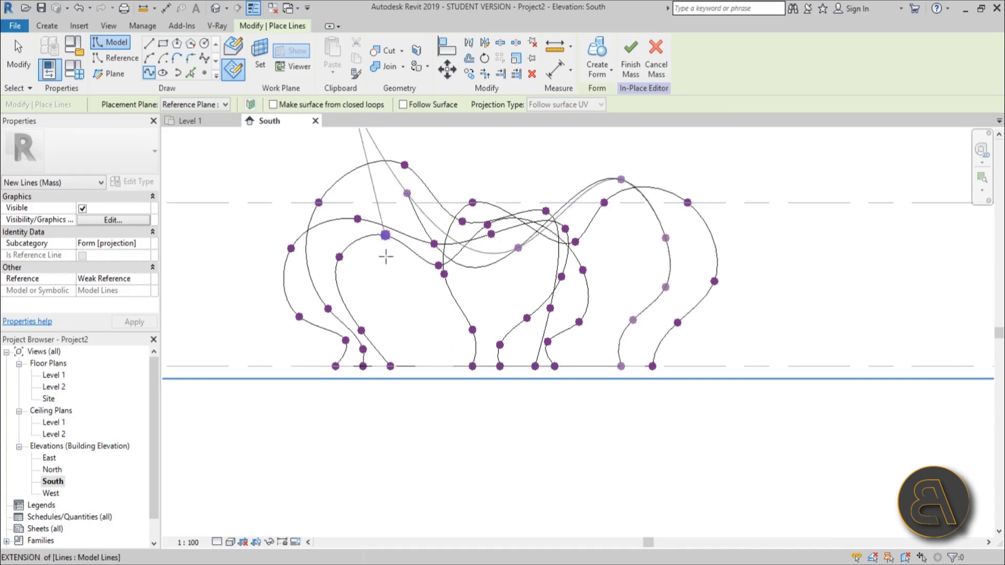
click(390, 296)
click(447, 336)
click(447, 367)
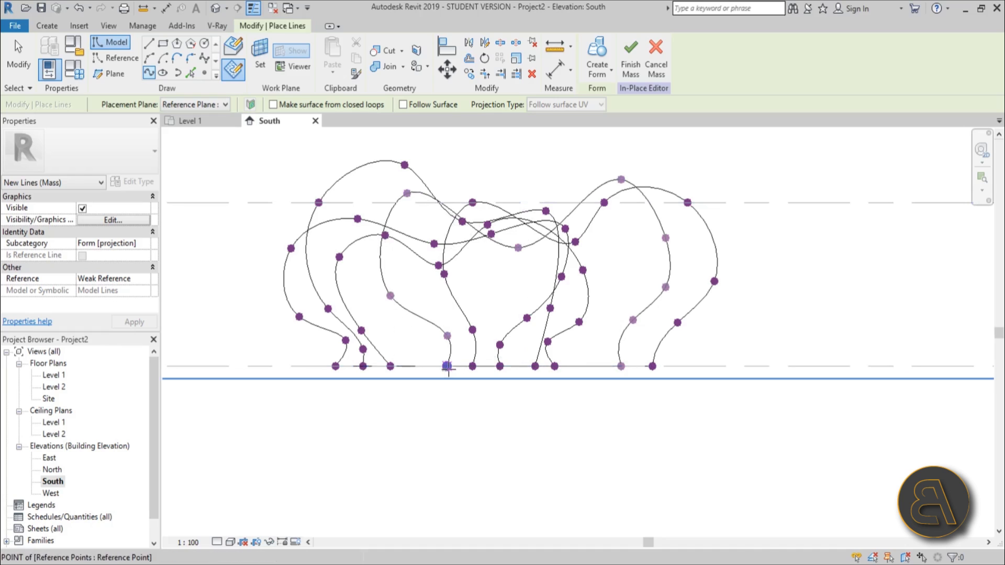
click(13, 67)
In the 3D view, extend the fifth profile's base line to the spline's end point, making it 4450 long
click(214, 9)
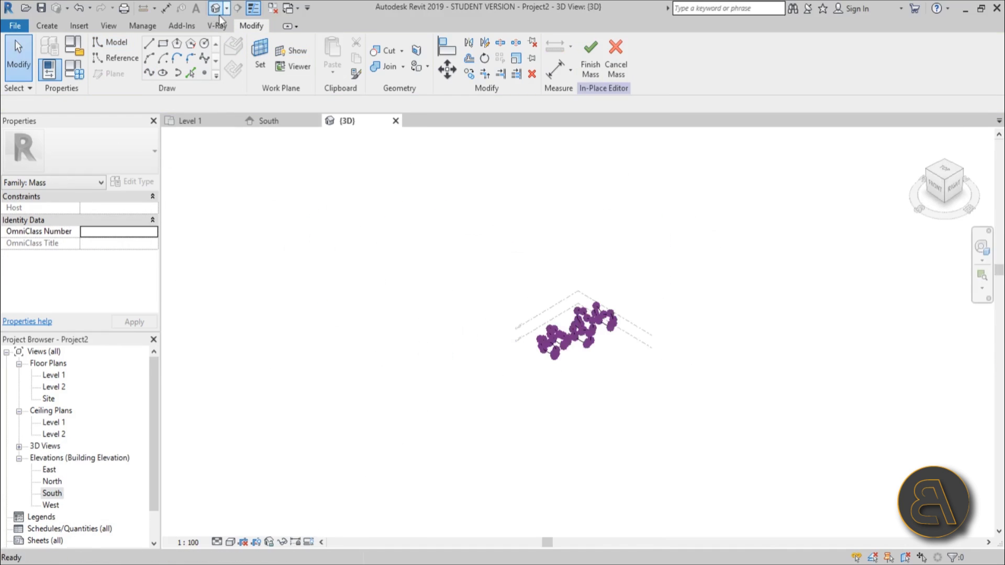
shift+middle_drag(660, 384, 545, 364)
scroll(546, 364, up, 6)
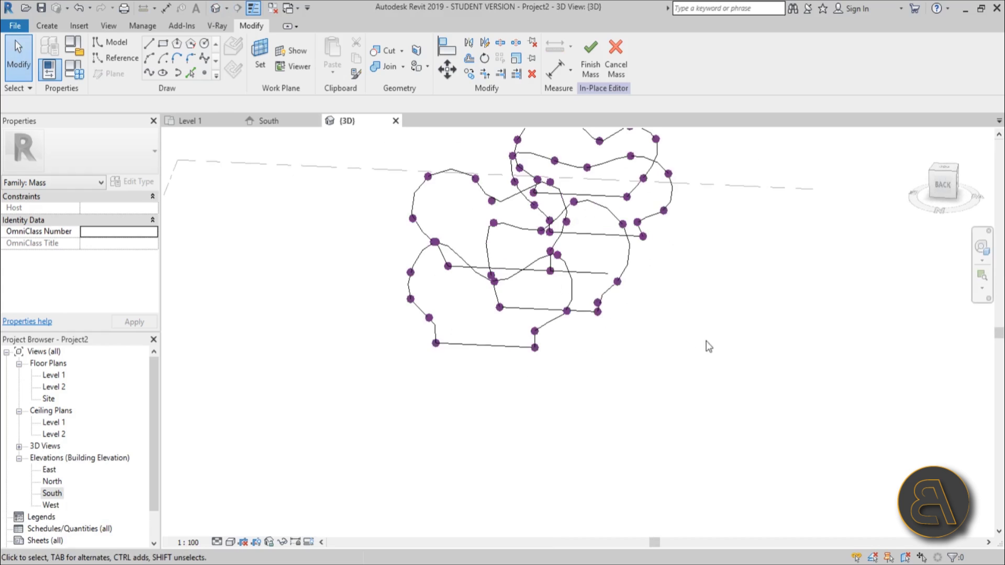
scroll(565, 359, up, 4)
click(602, 354)
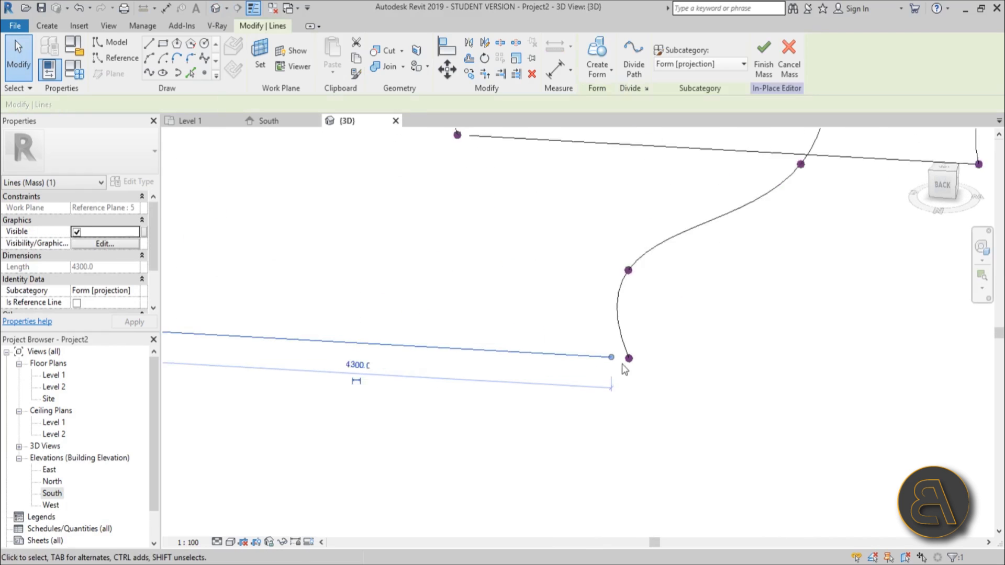
drag(605, 355, 632, 356)
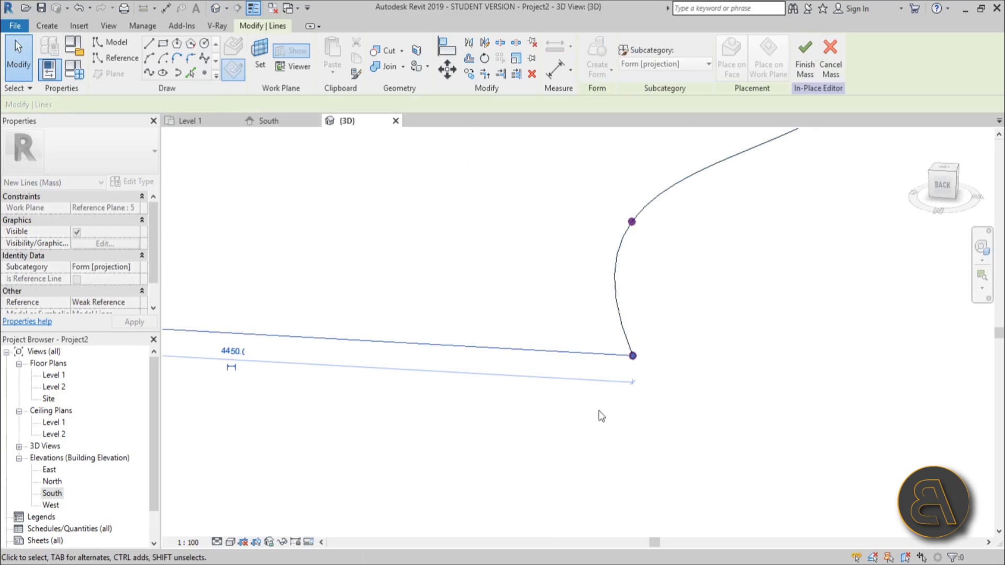
scroll(546, 409, down, 3)
scroll(546, 409, down, 5)
click(506, 338)
Delete the stray 4200 line on Reference Plane : 3 that overlaps the third profile's base line
shift+middle_drag(456, 315, 523, 362)
scroll(564, 287, up, 4)
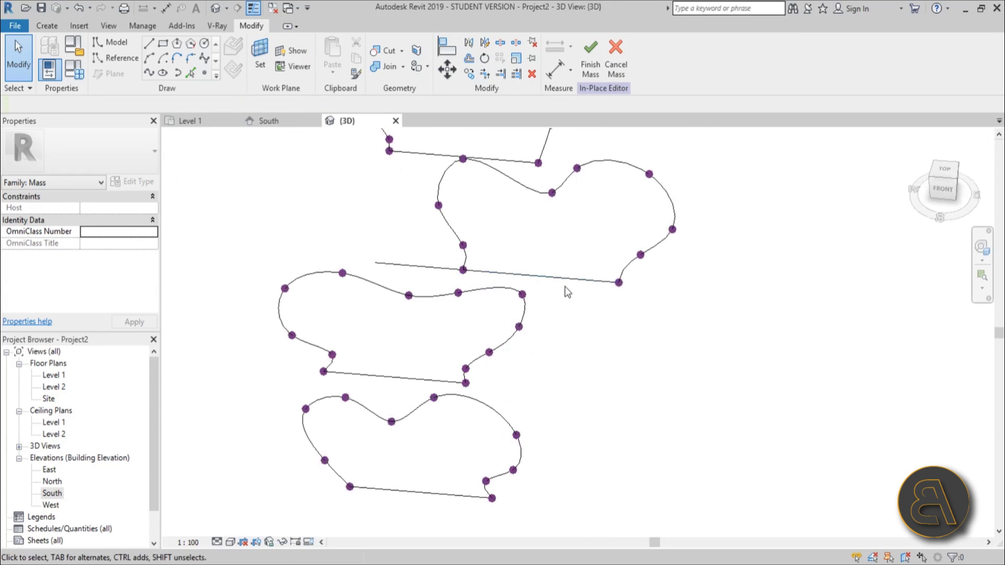
click(496, 278)
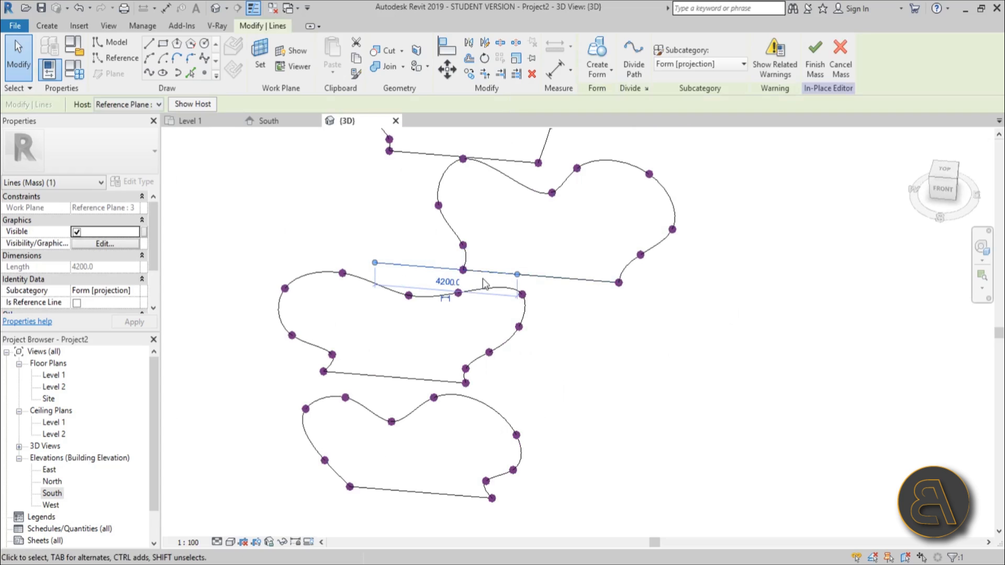
shift+middle_drag(558, 346, 545, 483)
click(495, 356)
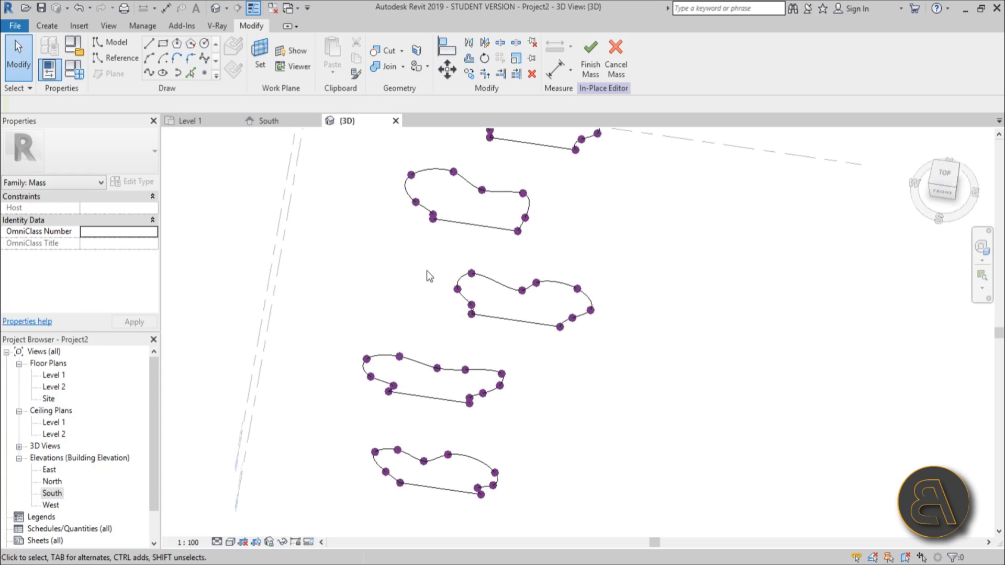
Nudge the entire third profile, including its spline, points and base line, slightly left toward the neighbouring profiles
drag(427, 259, 624, 353)
key(Left)
key(Left)
key(Left)
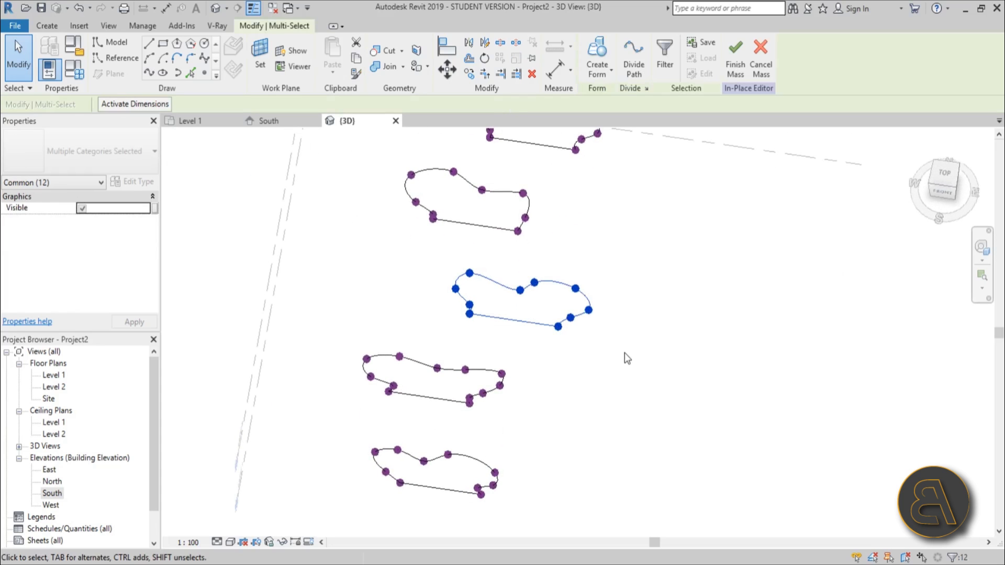
key(Left)
key(Left)
key(Left)
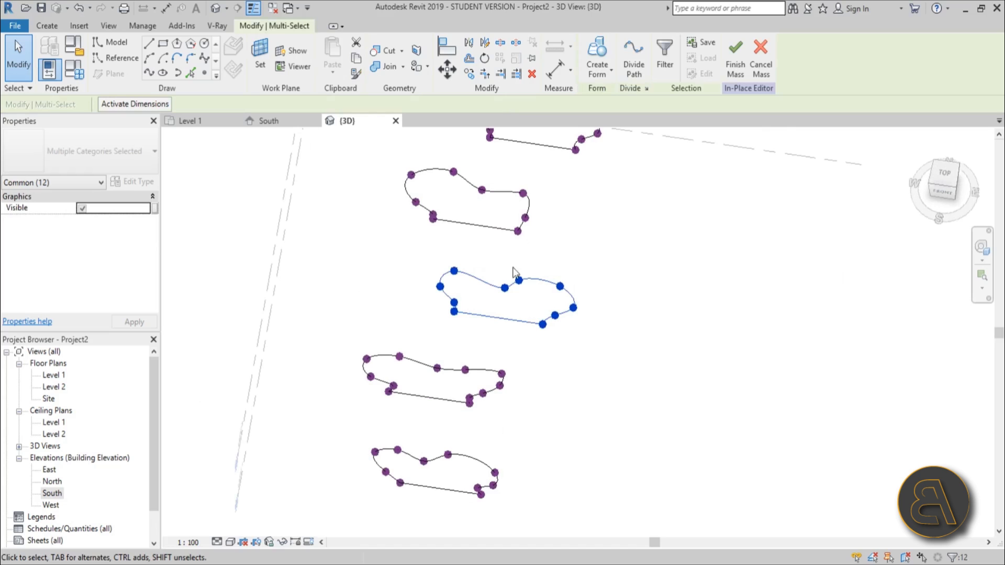
scroll(470, 425, down, 2)
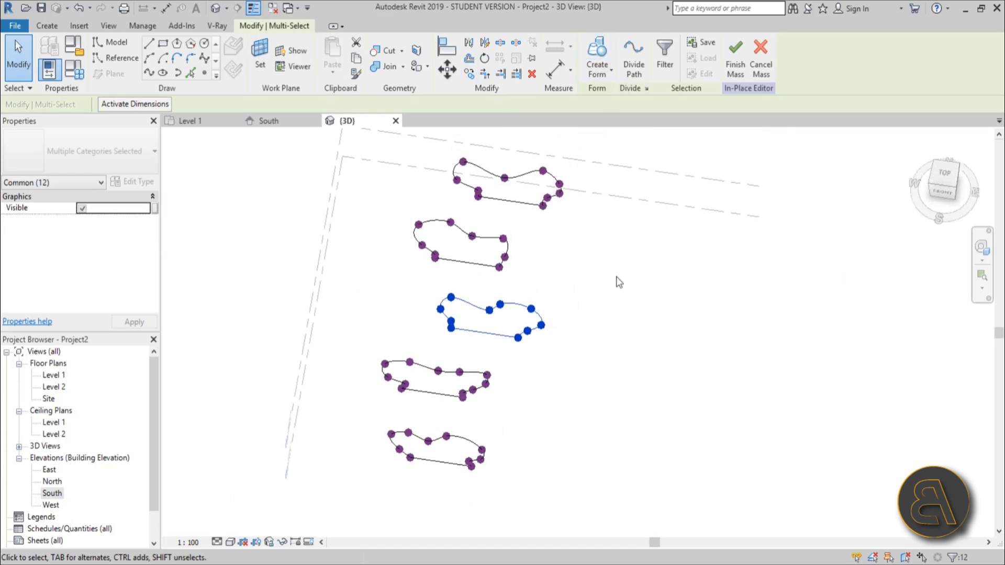
key(Escape)
Try to create a form from all five profiles selected together
shift+middle_drag(652, 361, 442, 219)
drag(396, 200, 708, 449)
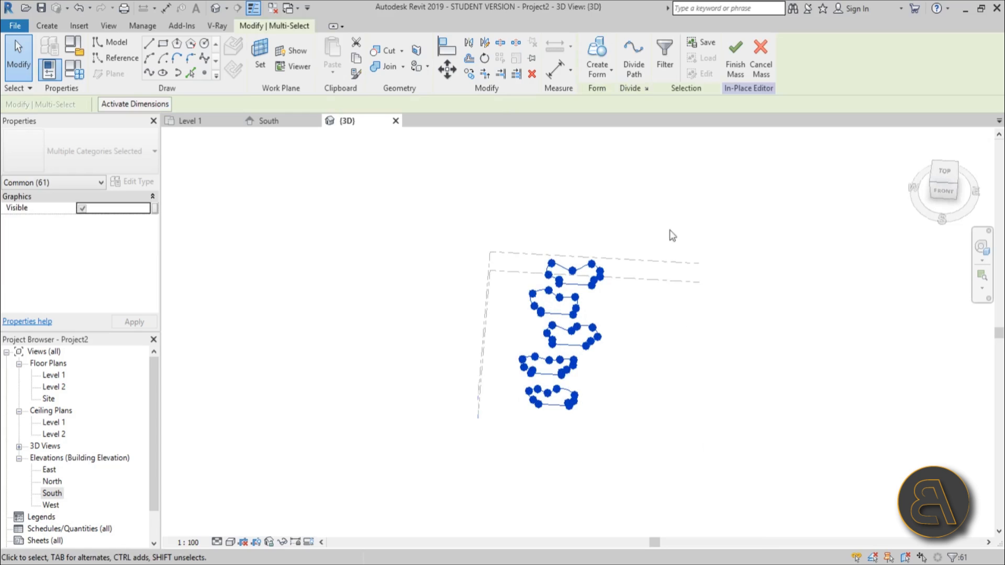
click(597, 48)
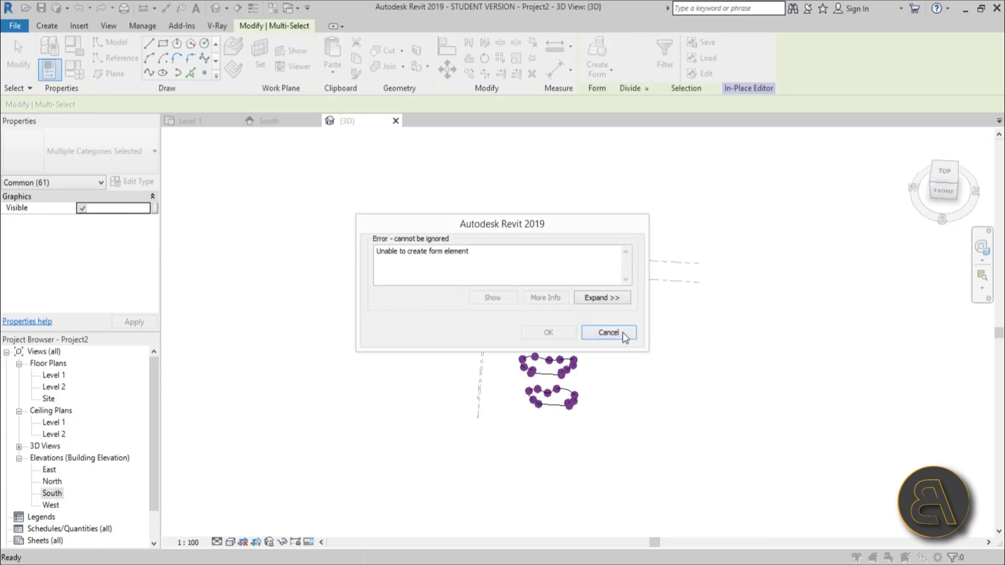
click(608, 333)
Examine the base lines of the first three profiles for gaps at their spline end points
shift+middle_drag(599, 360, 554, 287)
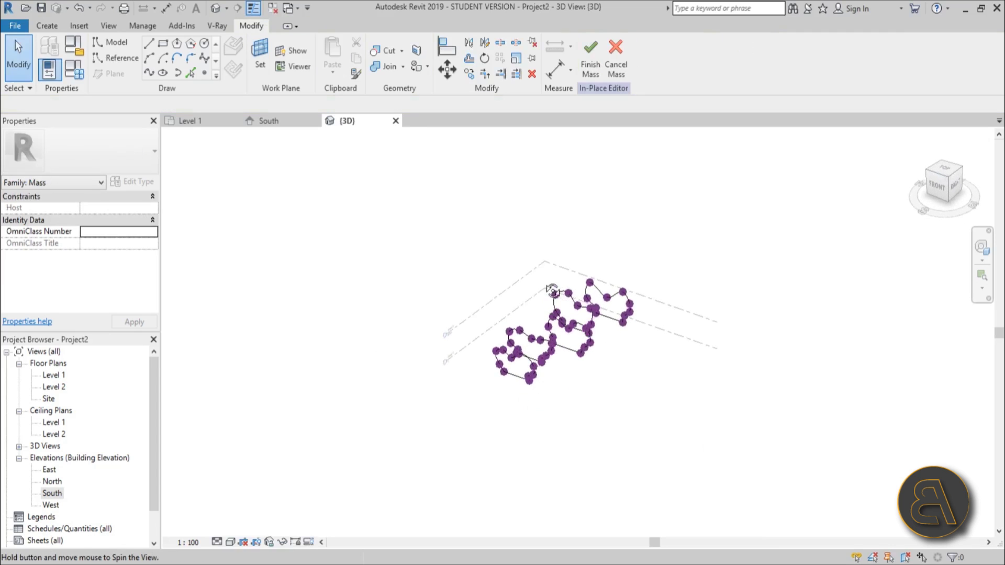
scroll(516, 404, up, 5)
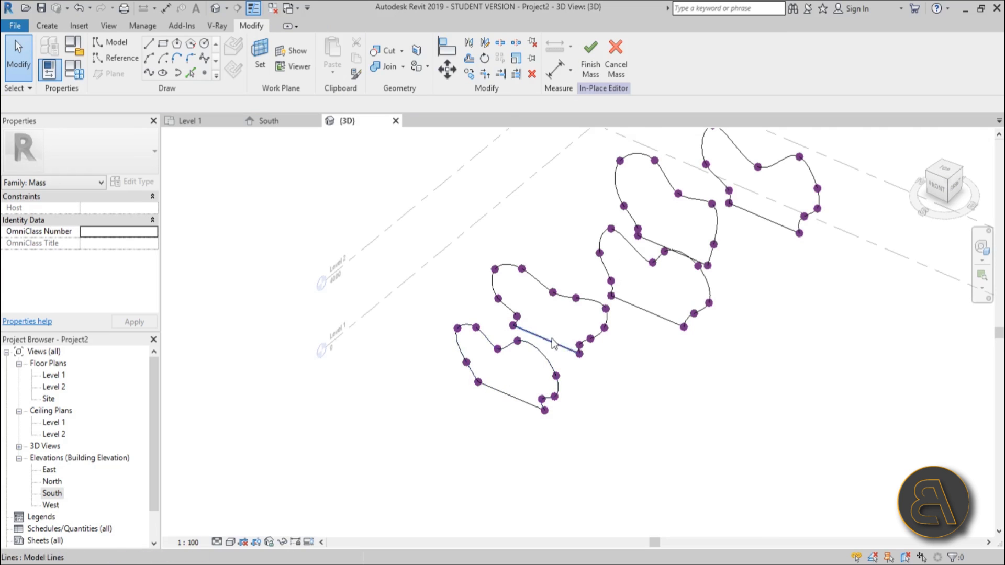
click(553, 345)
scroll(553, 344, up, 5)
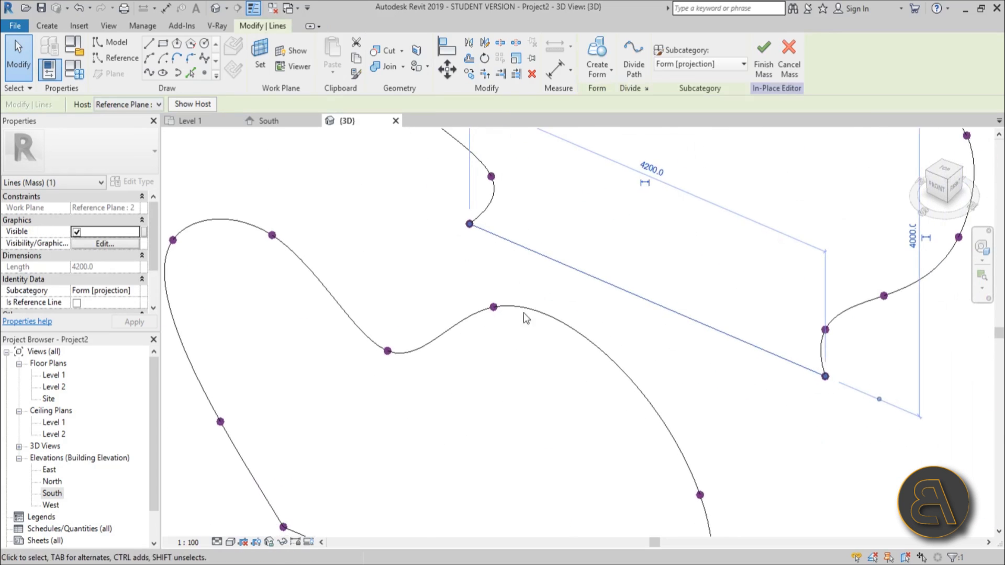
middle_drag(498, 442, 553, 234)
click(350, 332)
scroll(367, 366, down, 4)
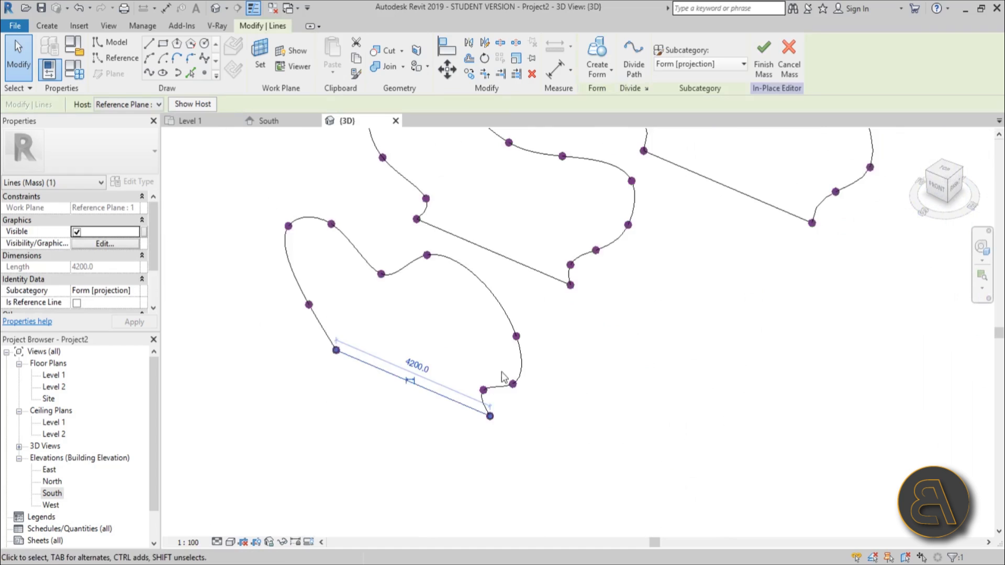
scroll(483, 343, up, 3)
click(487, 325)
middle_drag(487, 359, 479, 310)
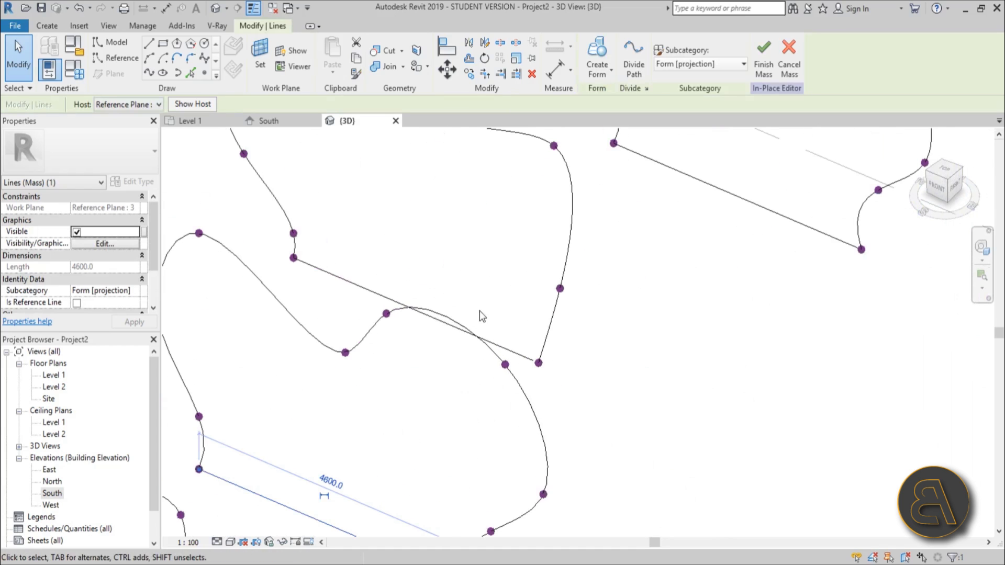
Extend the fourth profile's base line on Reference Plane : 4 to the spline's end point, making it 4400 long
click(377, 295)
scroll(294, 262, up, 4)
middle_drag(709, 428, 455, 292)
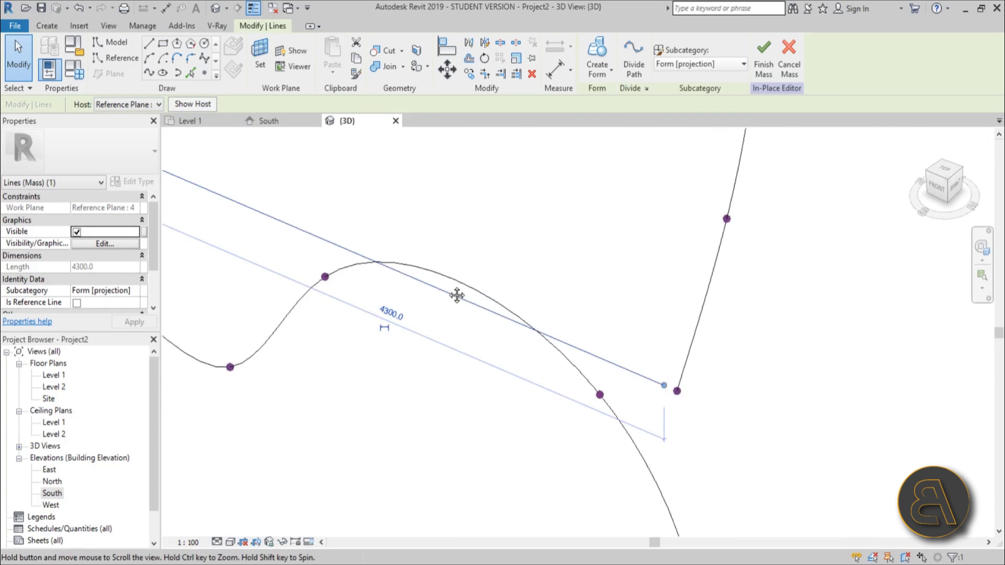
scroll(622, 347, up, 3)
drag(637, 359, 660, 368)
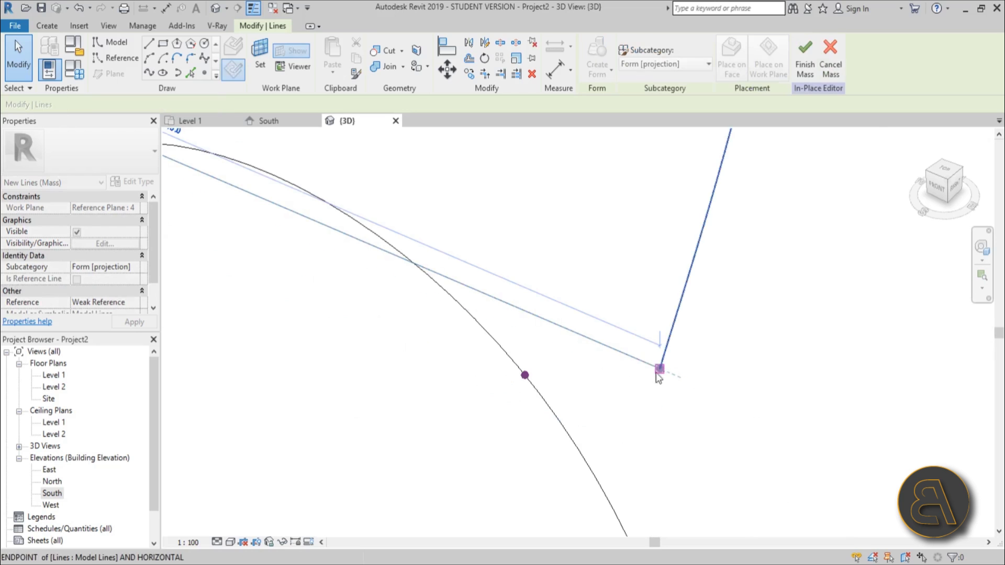
scroll(743, 345, down, 5)
scroll(639, 272, up, 3)
scroll(395, 157, up, 2)
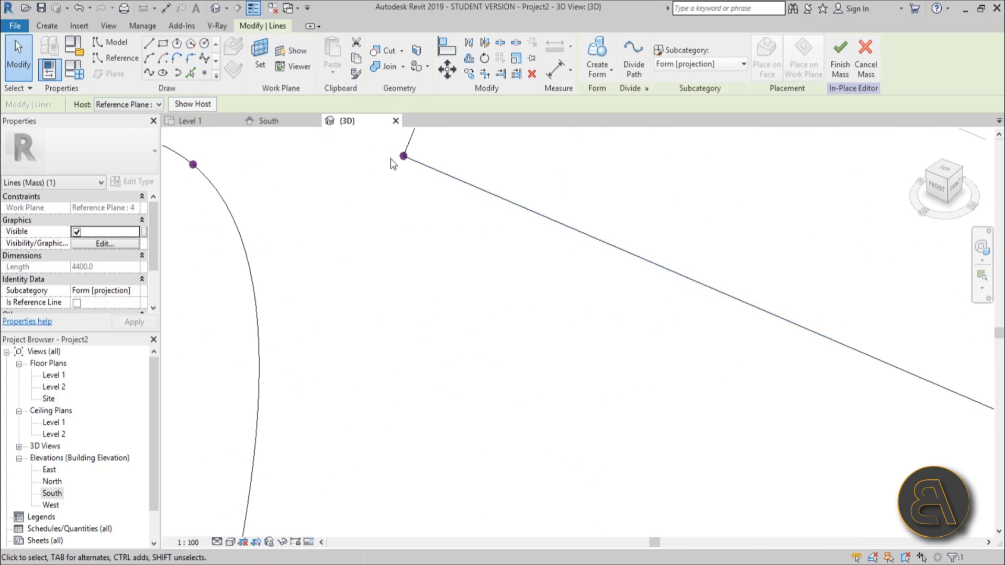
Create a form through all five closed profiles selected together
scroll(581, 282, down, 8)
click(581, 281)
shift+middle_drag(581, 282, 612, 287)
drag(279, 156, 625, 452)
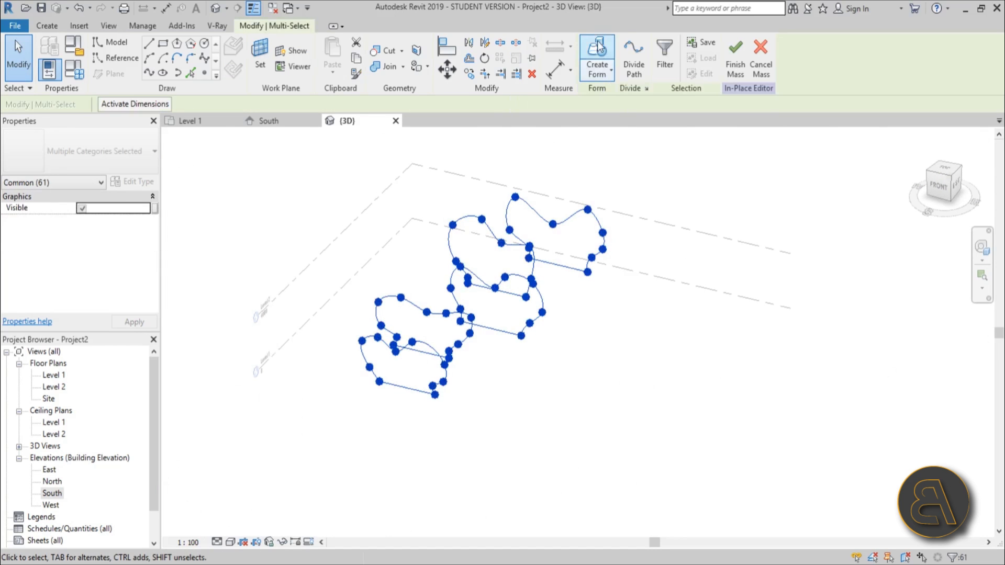
click(598, 55)
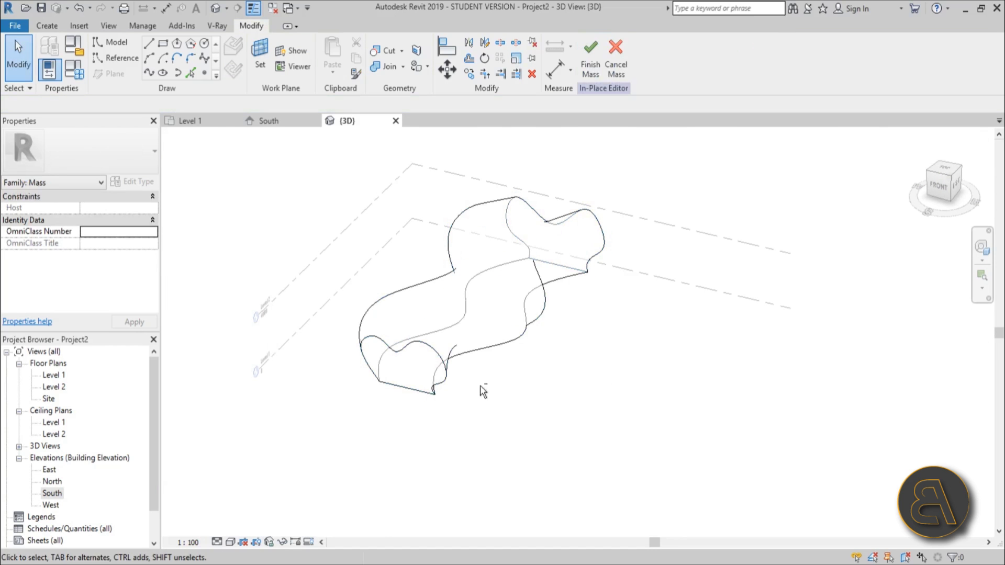
Switch the 3D view to a shaded visual style and inspect the new form from several angles
shift+middle_drag(479, 385, 461, 403)
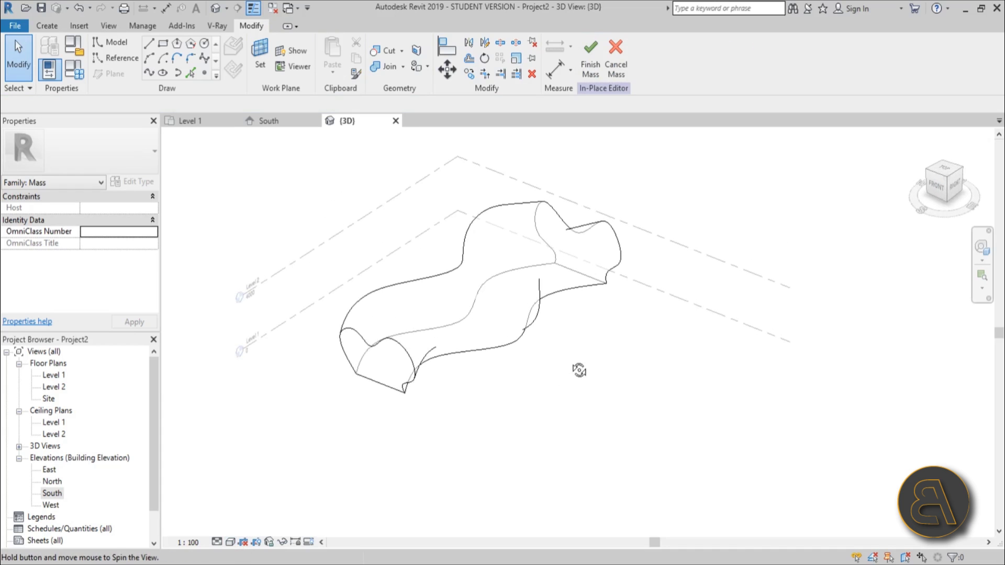
mouse_move(579, 370)
shift+middle_down()
mouse_move(579, 350)
mouse_move(572, 394)
mouse_move(517, 418)
mouse_move(562, 395)
shift+middle_up()
click(230, 542)
click(252, 517)
shift+middle_drag(560, 348, 572, 423)
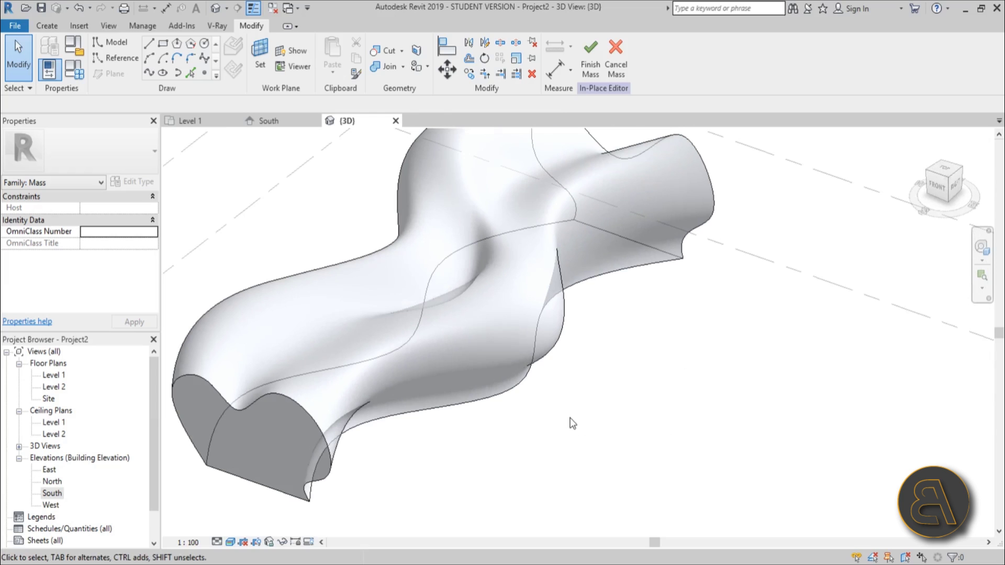
mouse_move(569, 420)
shift+middle_down()
mouse_move(574, 408)
mouse_move(548, 348)
mouse_move(569, 413)
shift+middle_up()
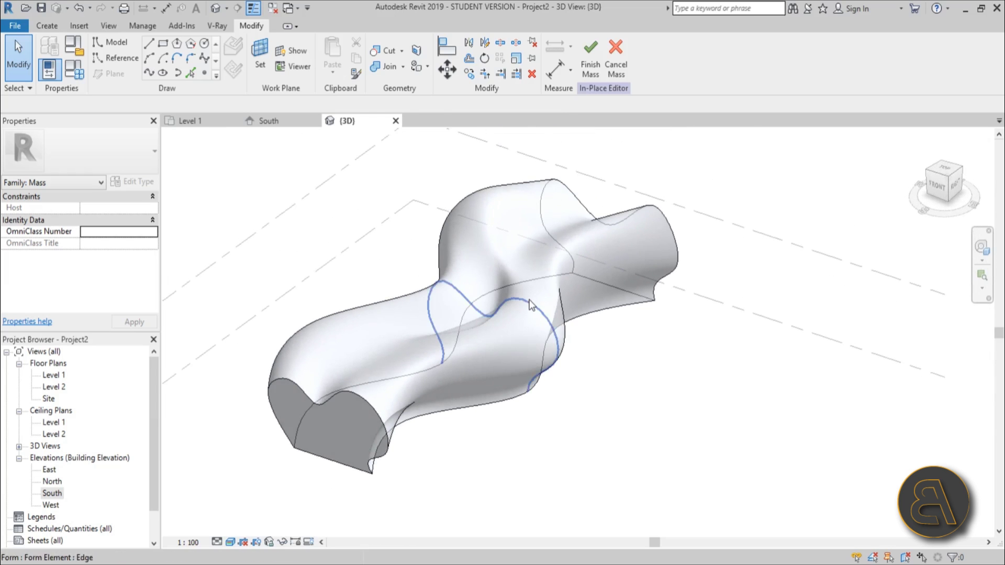
Divide the curved outer surface of the form into a UV grid
click(386, 298)
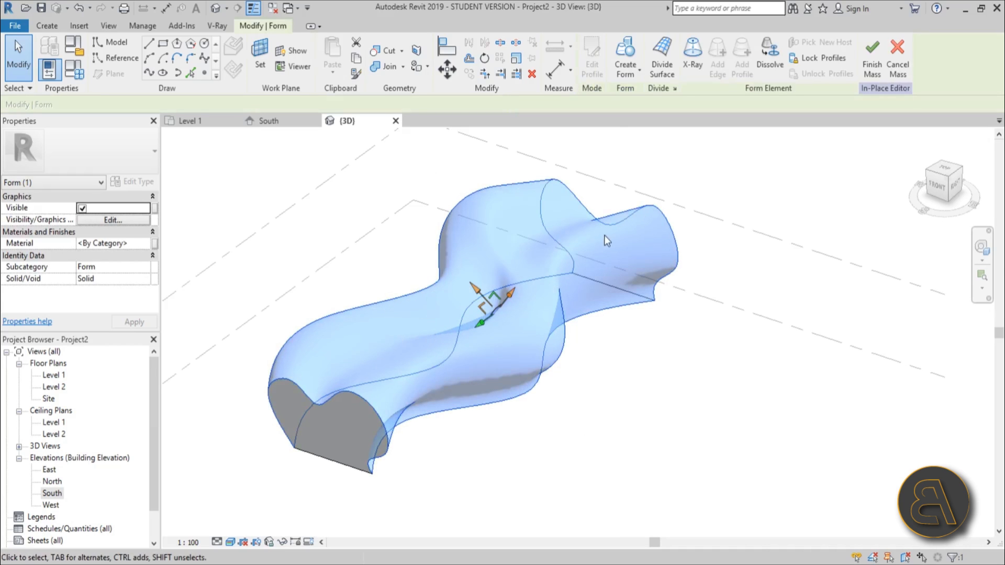
click(664, 74)
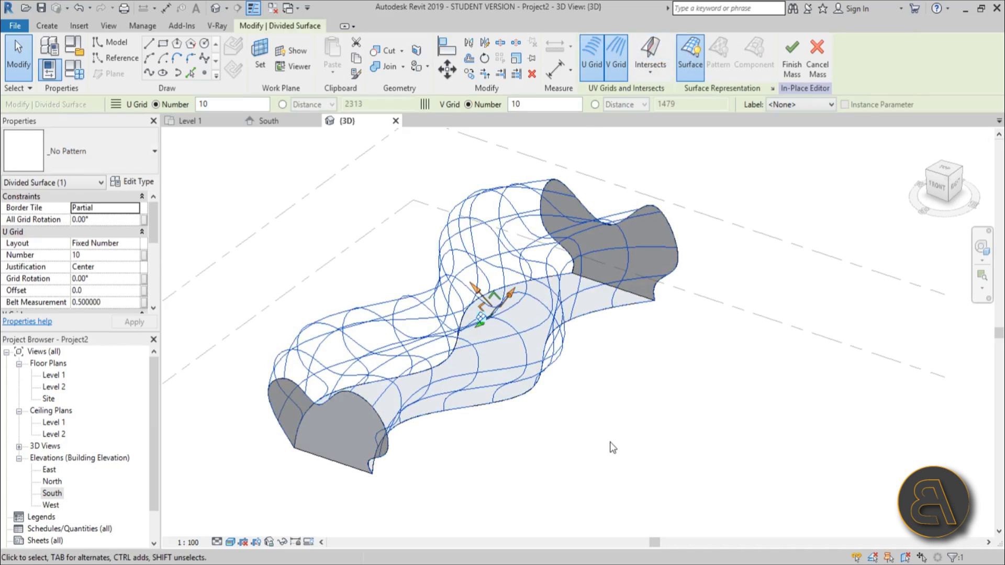
shift+middle_drag(613, 448, 592, 418)
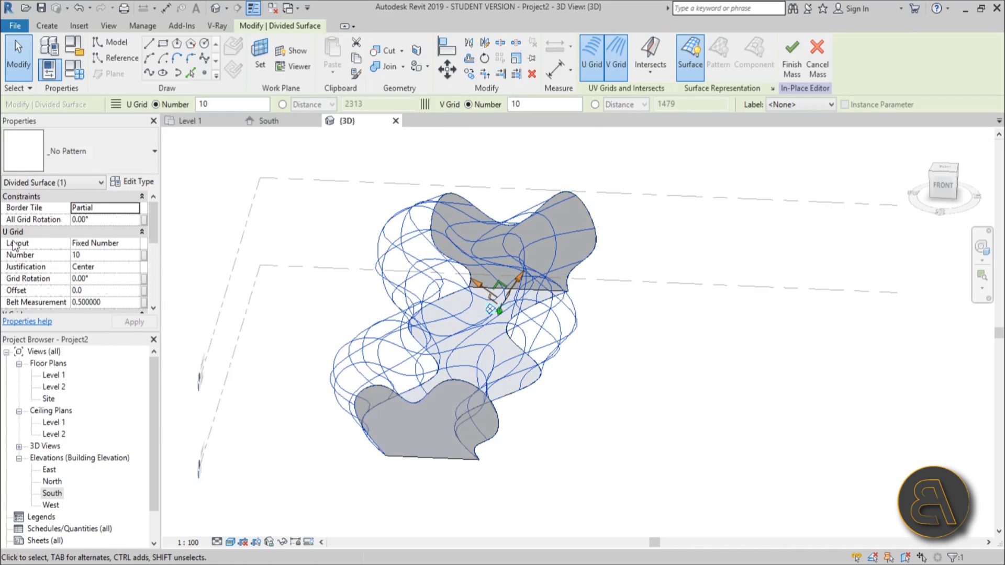
Set the divided surface's V grid number to 30 and its U grid number to 20
drag(155, 222, 155, 247)
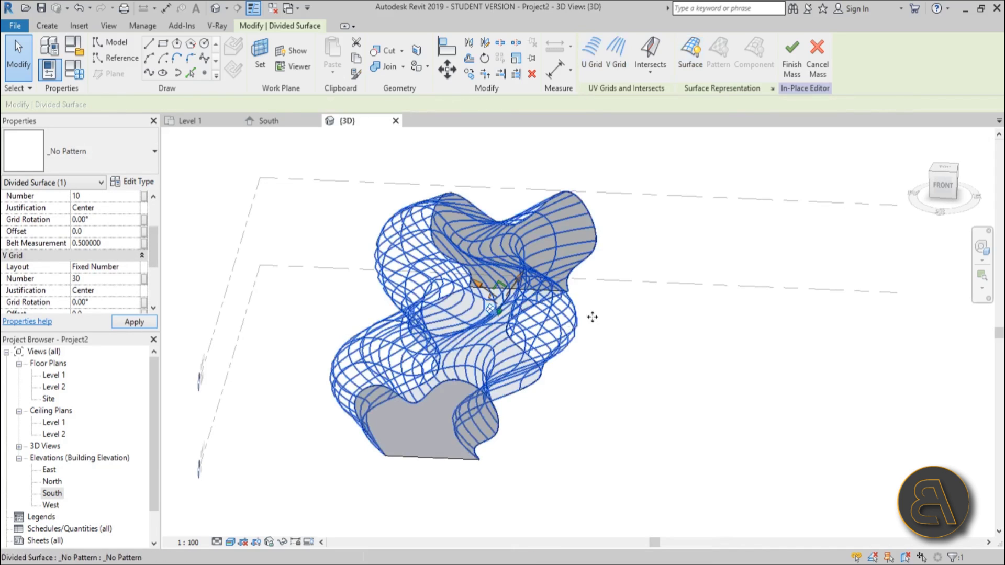
shift+middle_drag(590, 314, 579, 433)
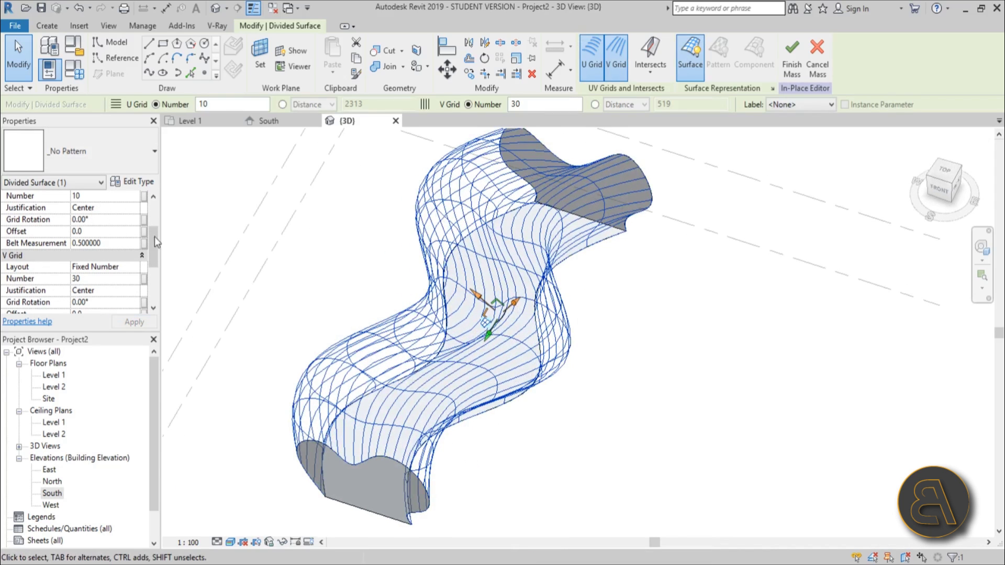
scroll(155, 237, up, 3)
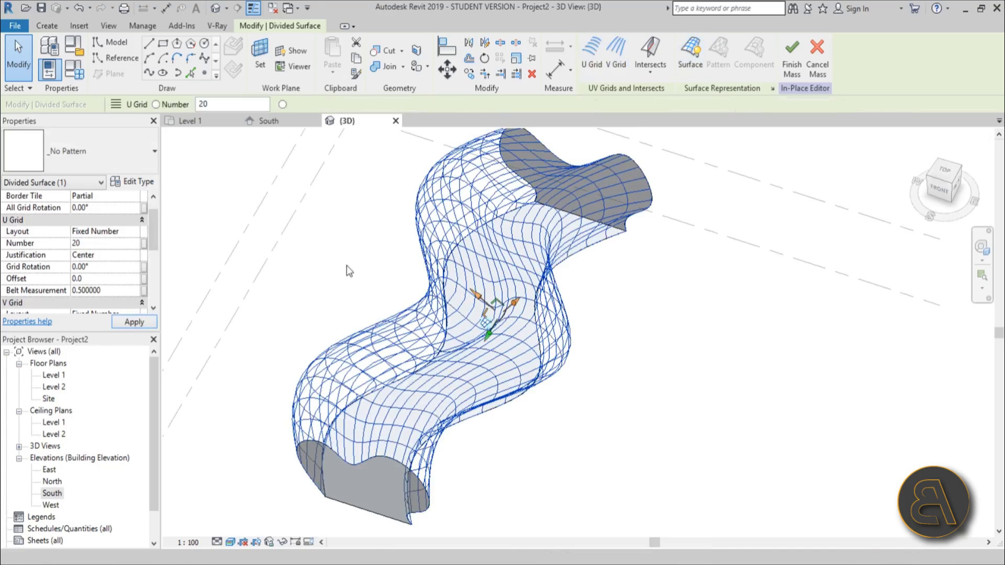
key(Escape)
shift+middle_drag(552, 404, 503, 373)
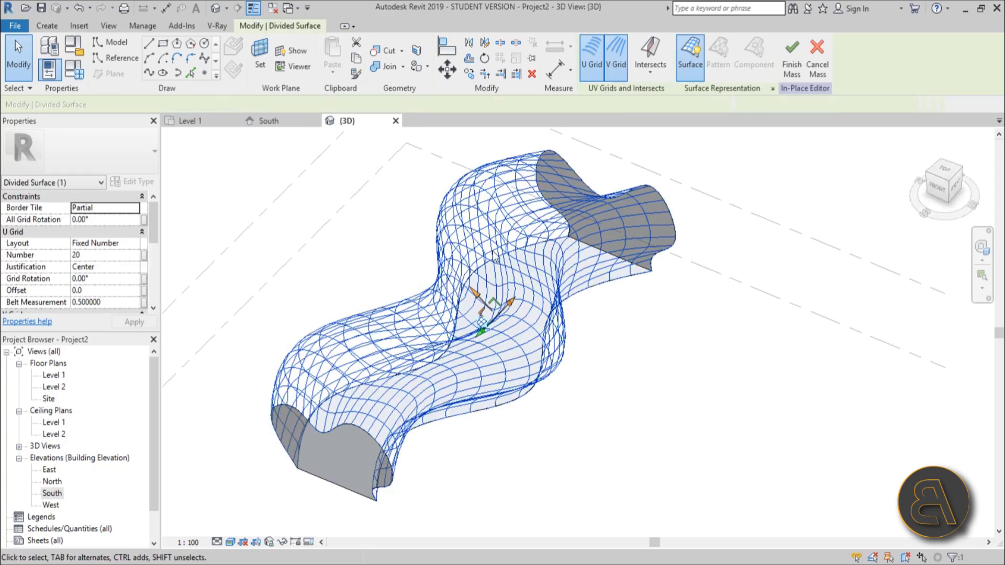
Apply the Rectangle pattern to the divided surface and inspect the panelled mass from all around
click(83, 166)
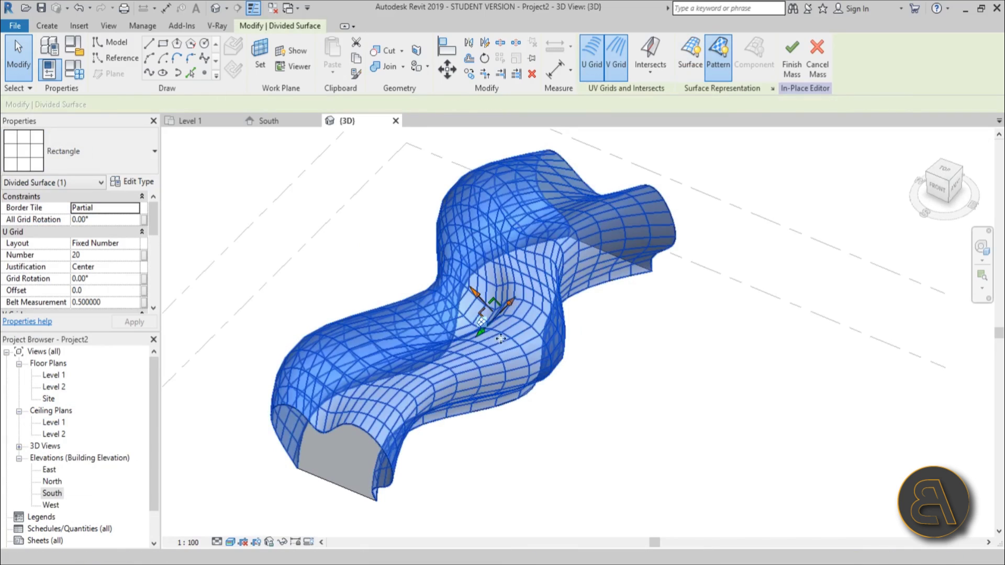
click(583, 420)
shift+middle_drag(583, 420, 496, 335)
click(495, 335)
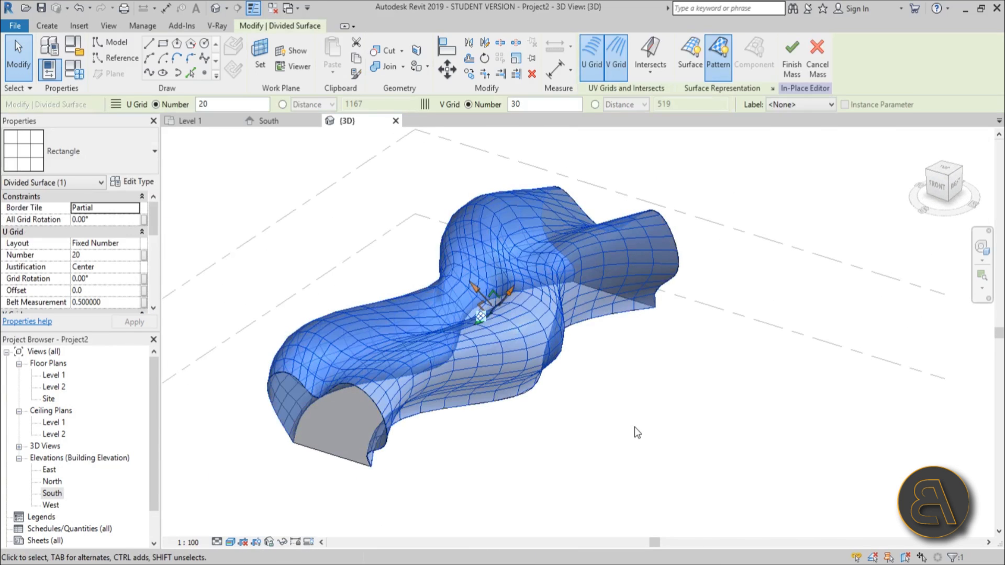
click(635, 426)
shift+middle_drag(612, 414, 289, 359)
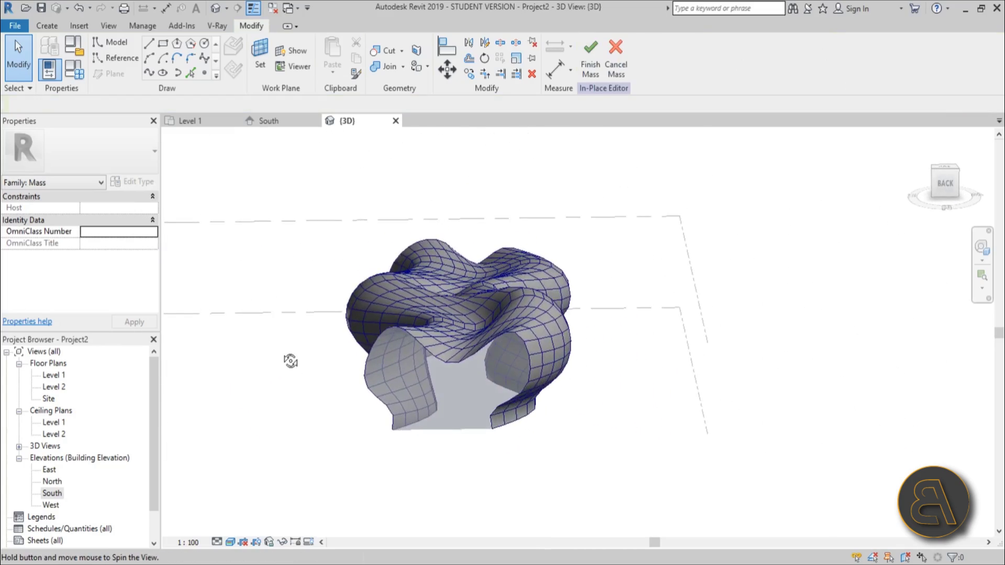
shift+middle_drag(325, 422, 627, 466)
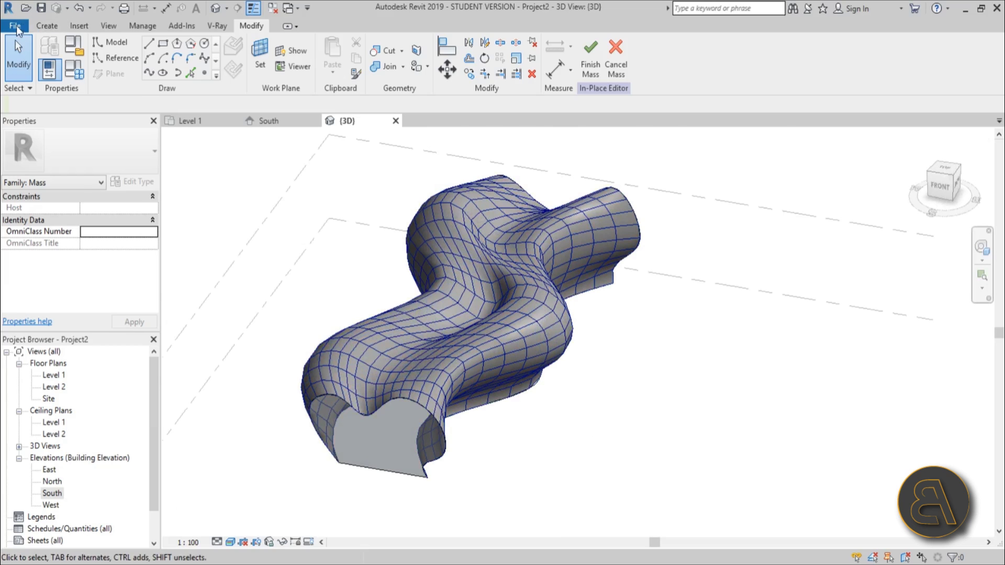
Create a new family from the Metric Curtain Panel Pattern Based template in the English folder
click(16, 28)
mouse_move(53, 80)
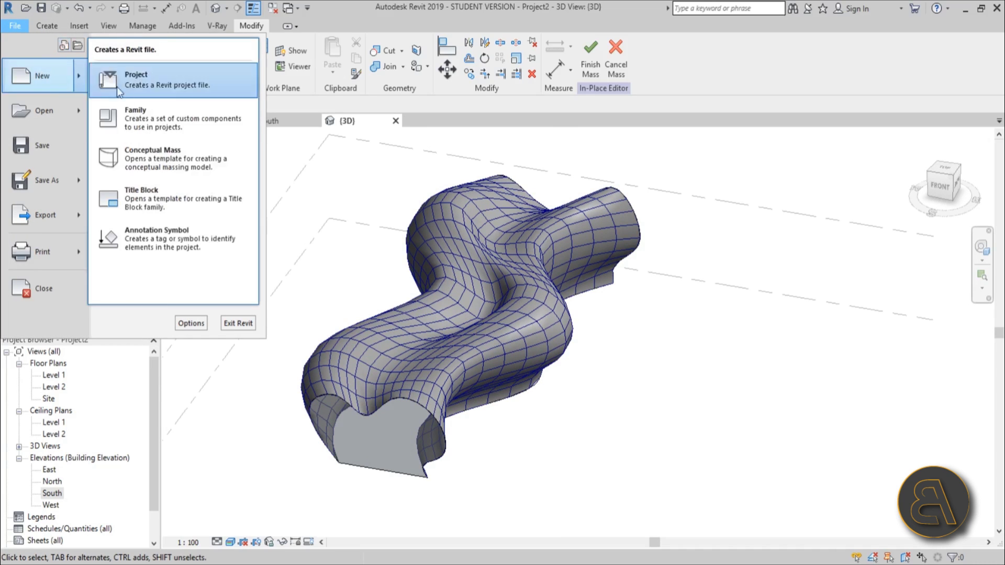
click(134, 108)
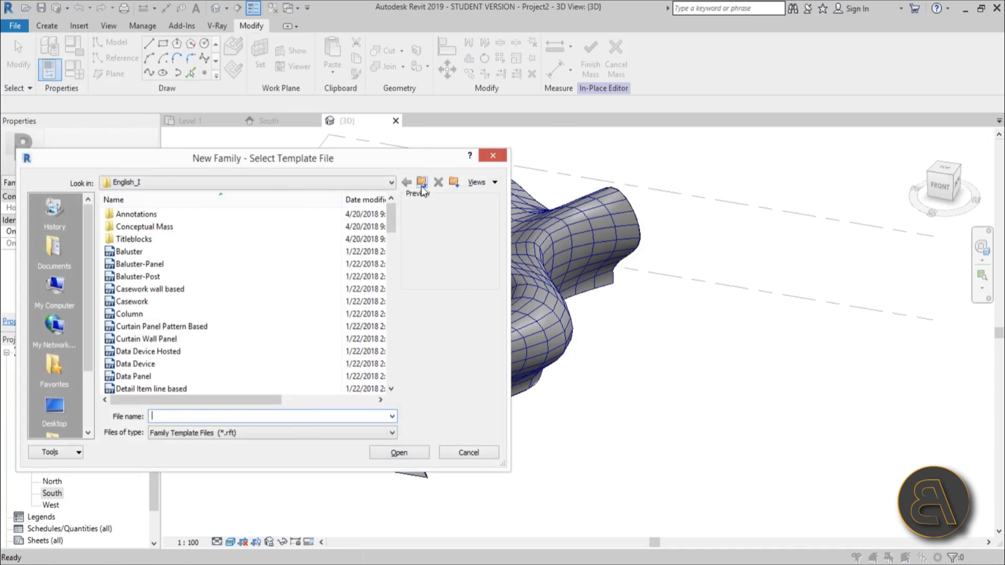
click(422, 185)
double_click(157, 235)
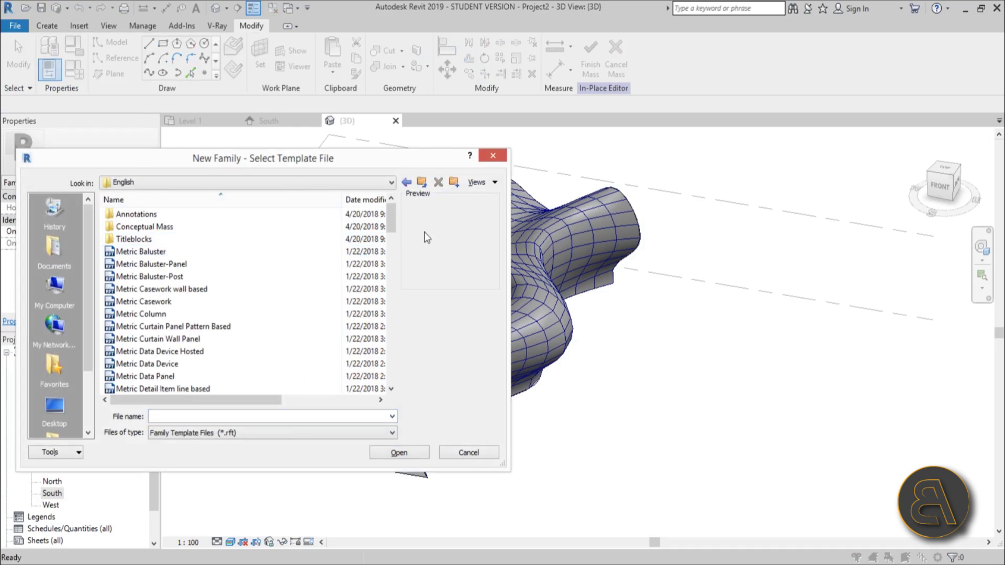
drag(391, 222, 390, 237)
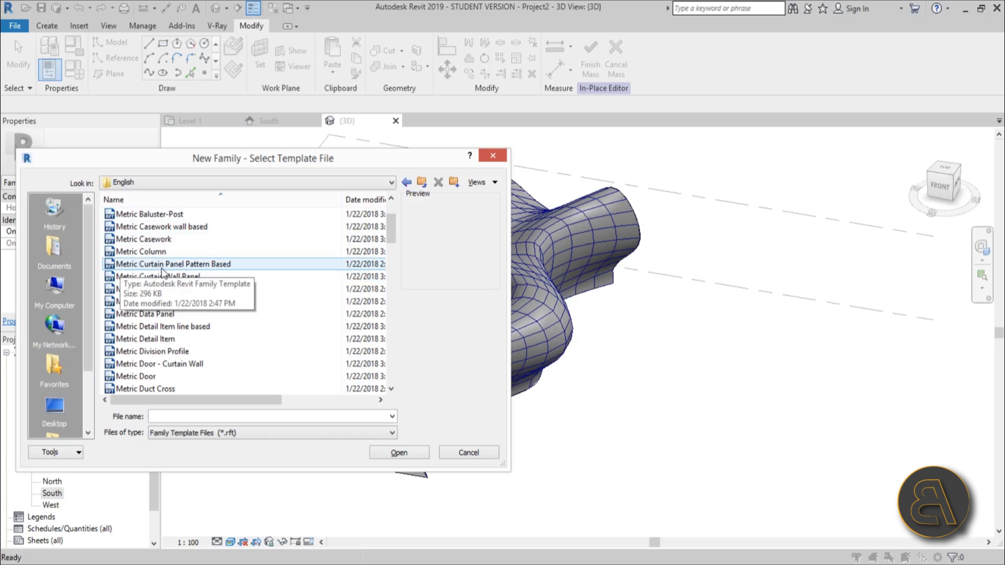
click(214, 266)
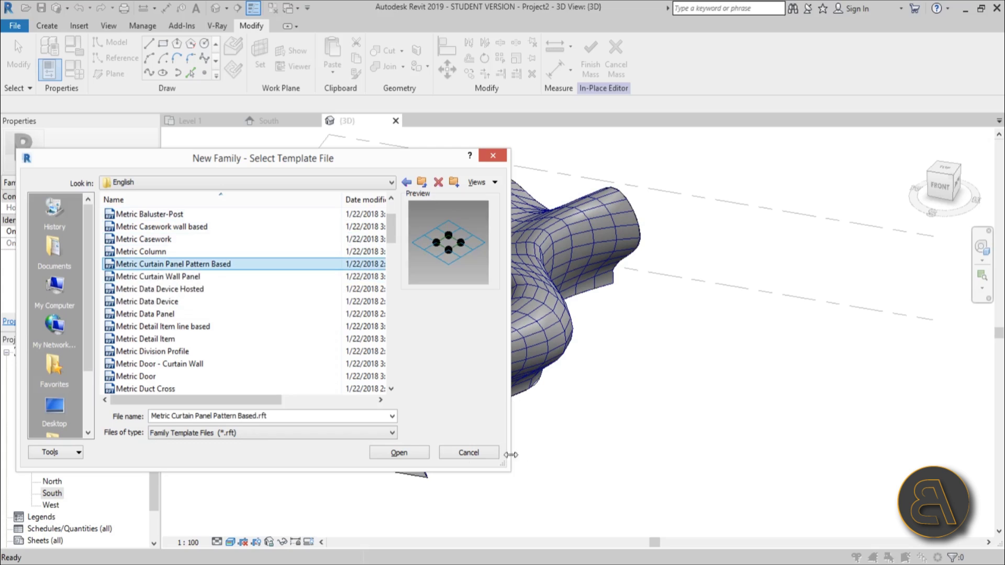
click(399, 453)
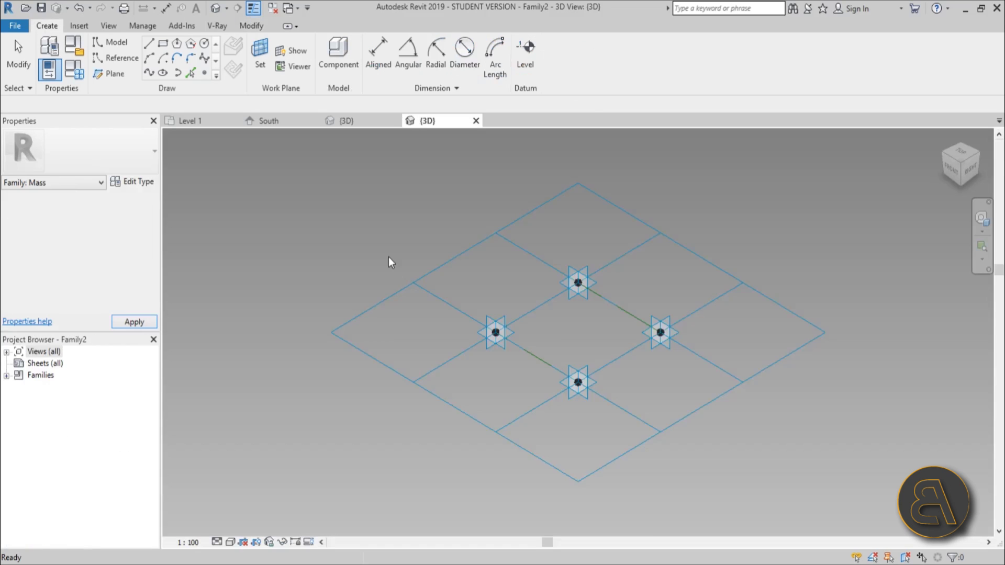
Choose the Rectangle type for the tile pattern grid in the curtain panel family
click(504, 410)
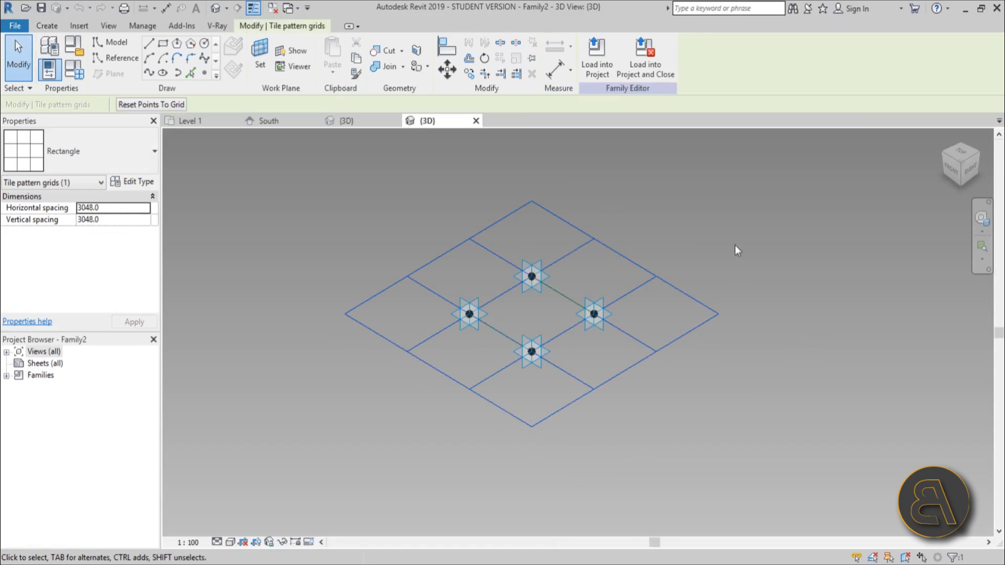
click(417, 354)
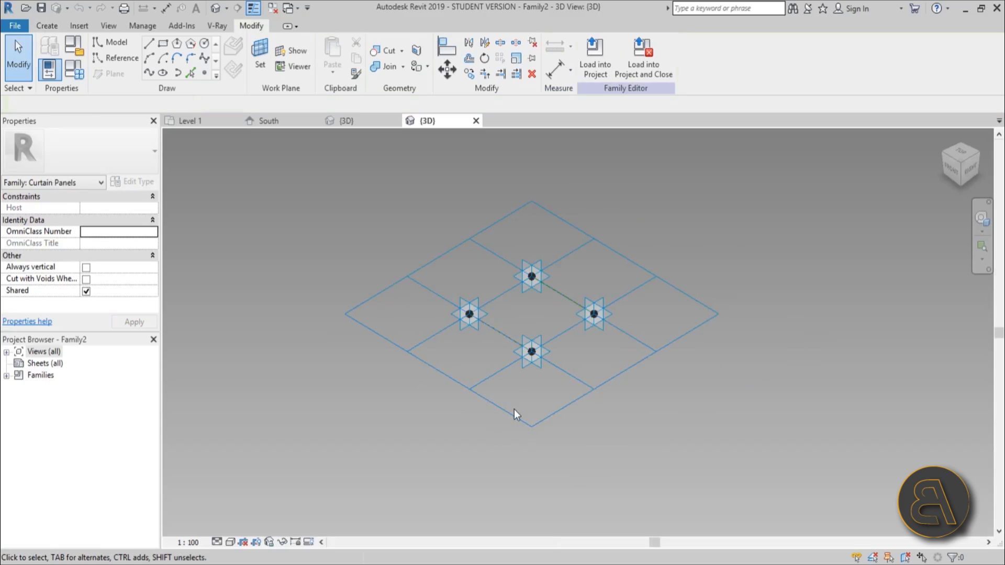
click(409, 278)
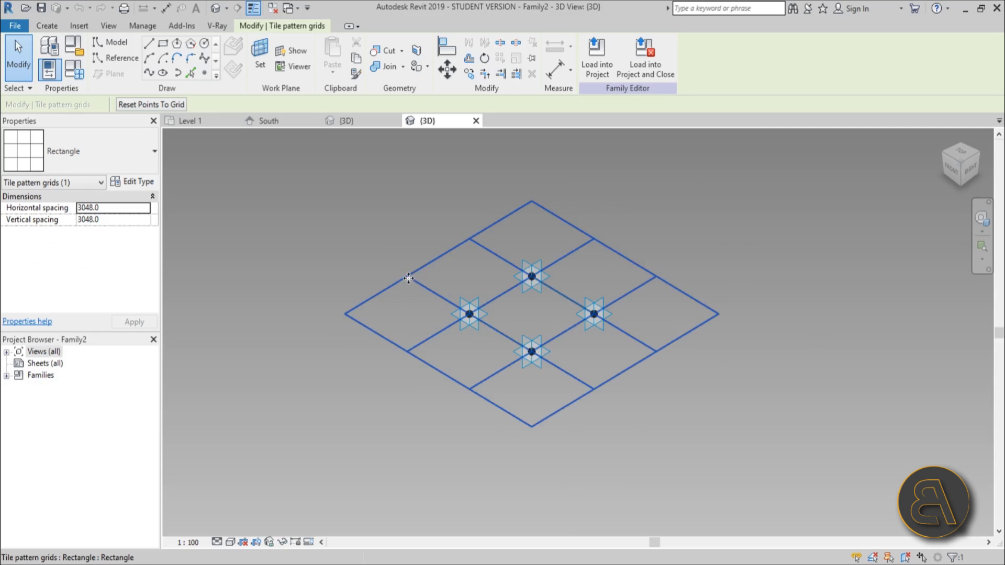
click(95, 163)
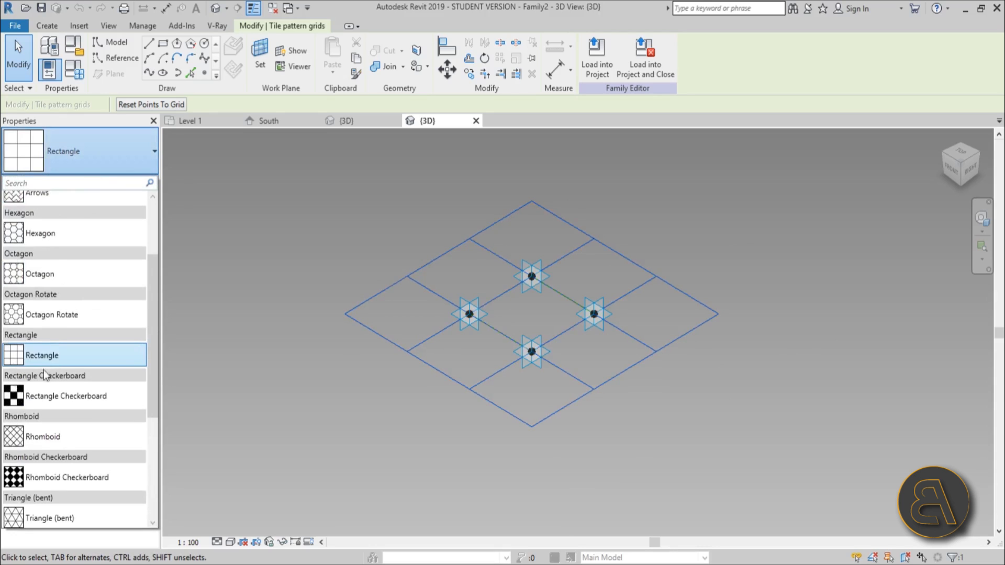
click(42, 356)
click(567, 307)
scroll(513, 306, up, 3)
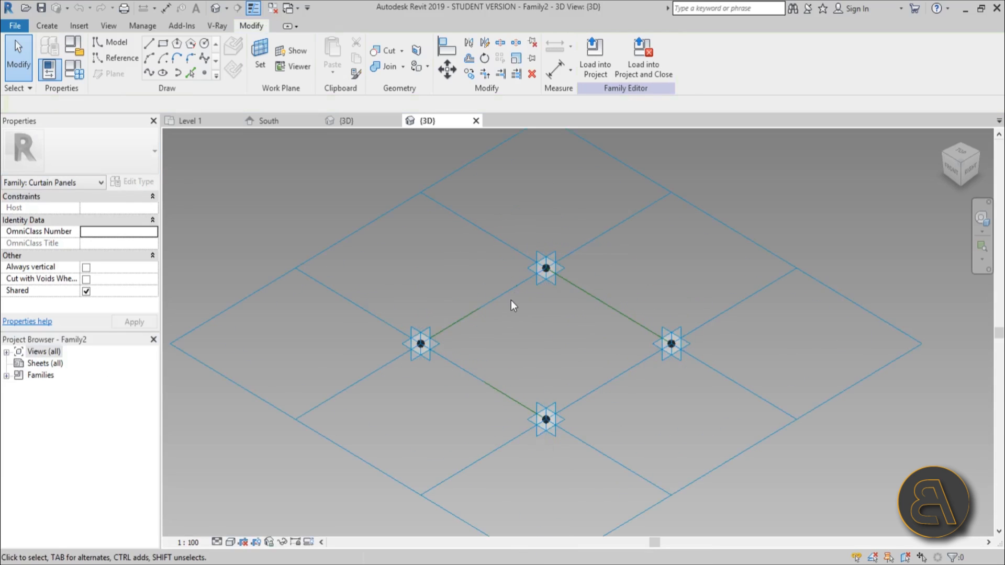
Place a reference point midway along one reference line of the panel's central square
shift+middle_drag(513, 316, 555, 320)
click(260, 58)
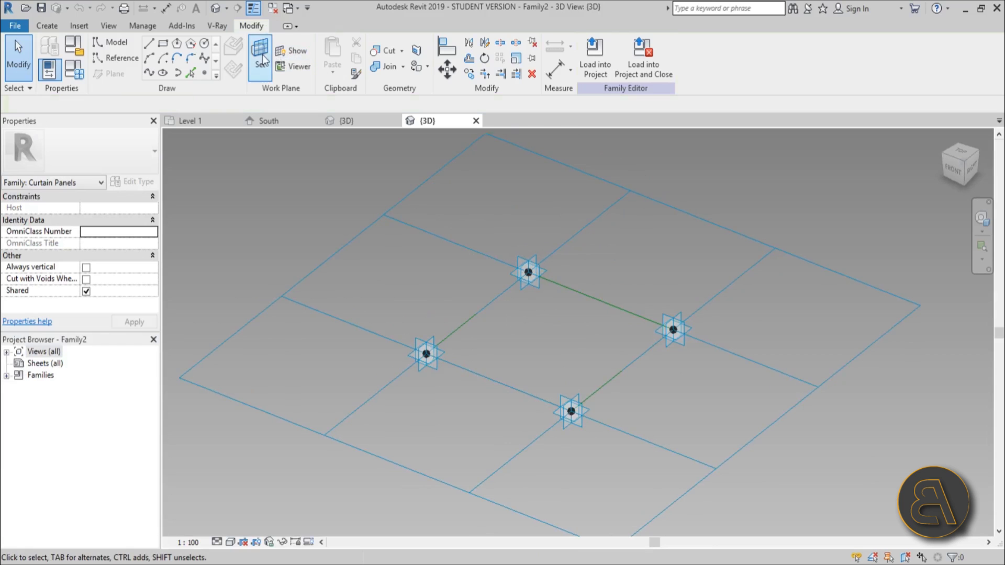
click(466, 321)
key(l)
key(i)
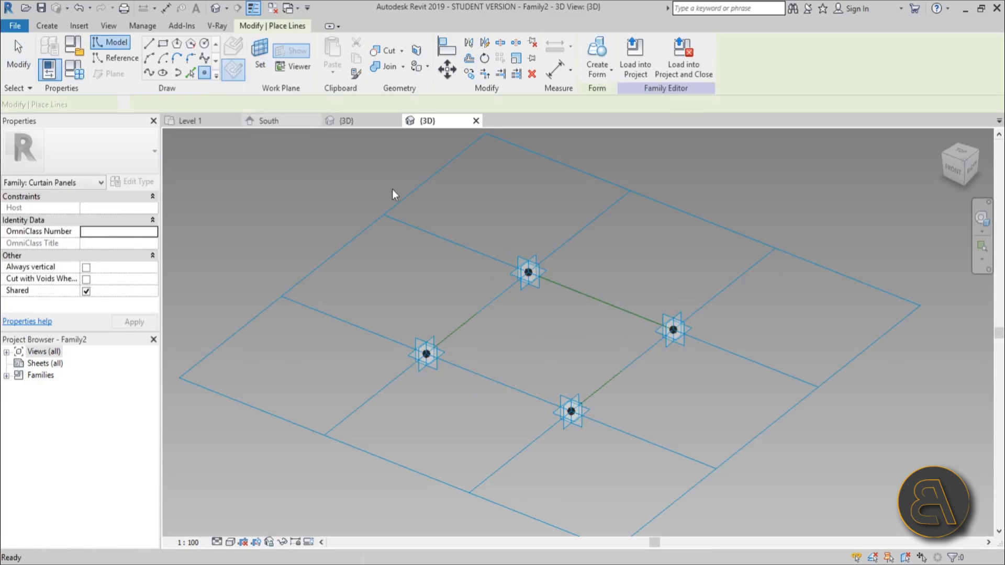
click(481, 314)
scroll(484, 330, up, 3)
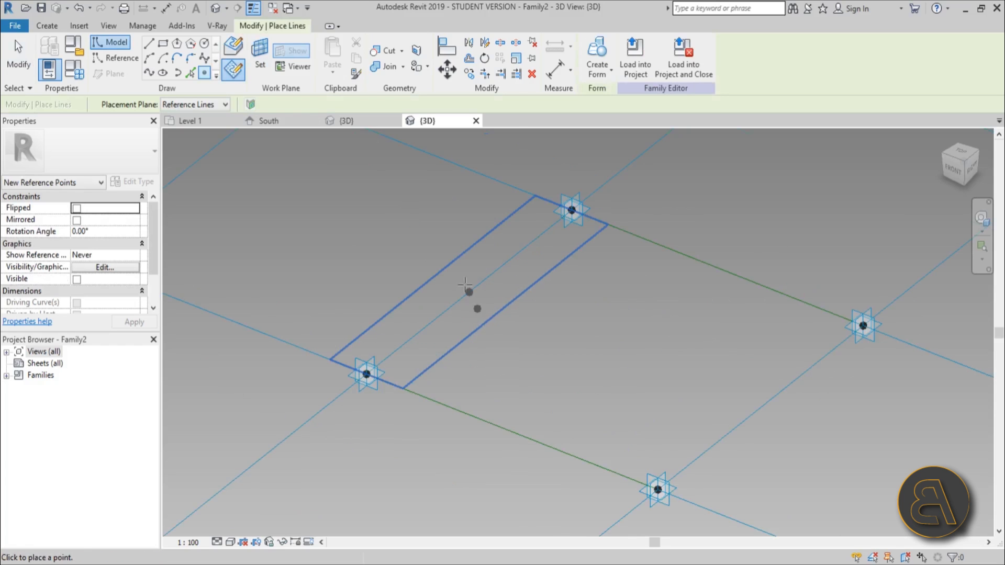
Draw a circle with a radius of about 80 mm centred on the new reference point, using the point's own work plane
click(261, 59)
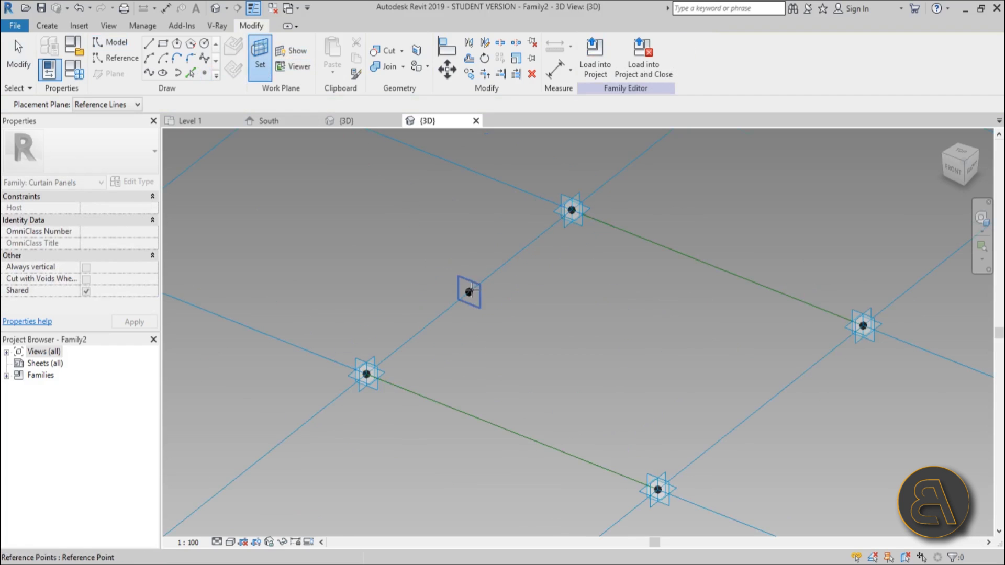
click(469, 292)
scroll(469, 291, up, 3)
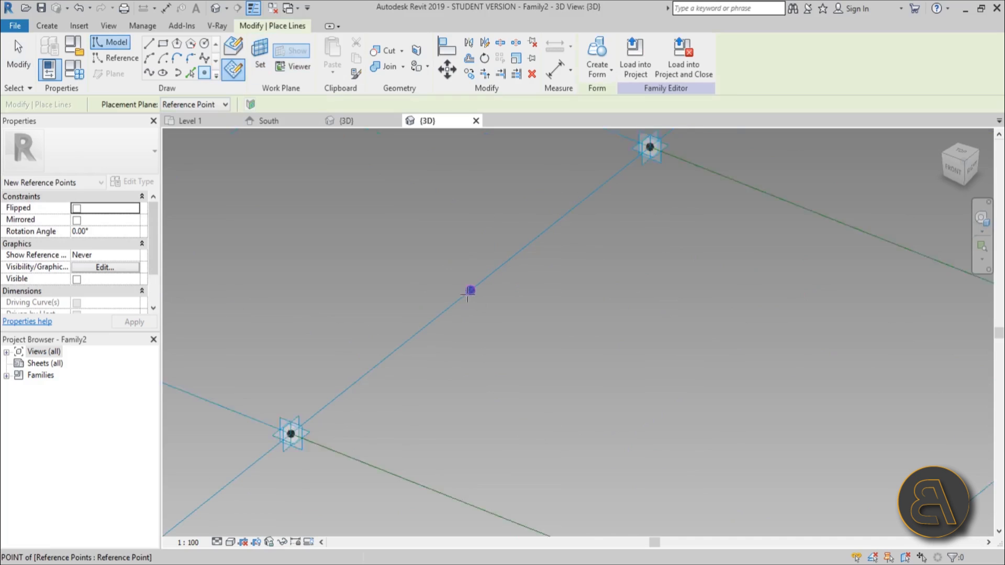
click(204, 44)
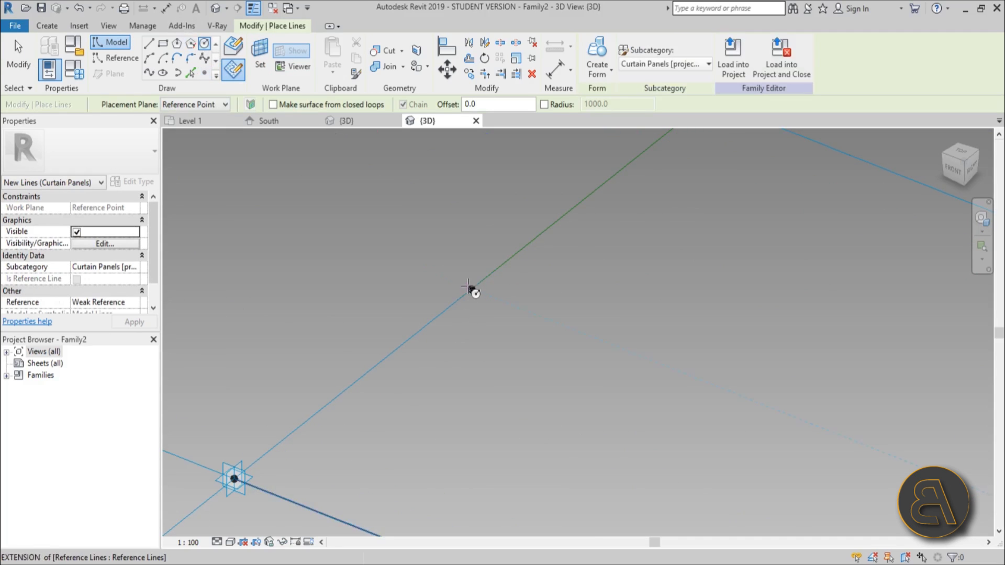
click(471, 289)
click(21, 66)
scroll(527, 307, down, 4)
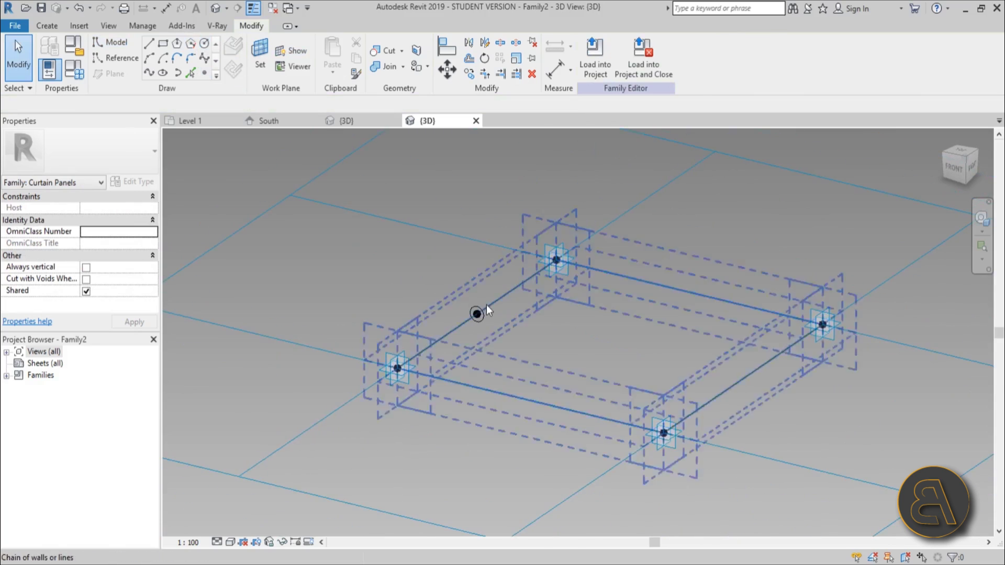
Set the radius of the circle around the reference point to 70 mm
scroll(486, 305, up, 5)
scroll(464, 302, down, 1)
click(463, 308)
scroll(463, 308, up, 3)
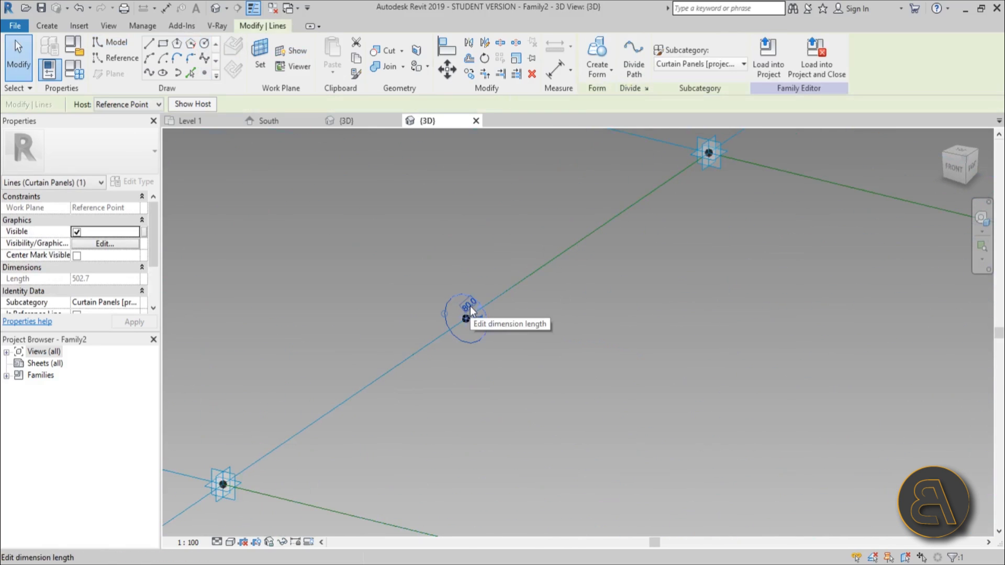
click(471, 306)
text(70)
key(Return)
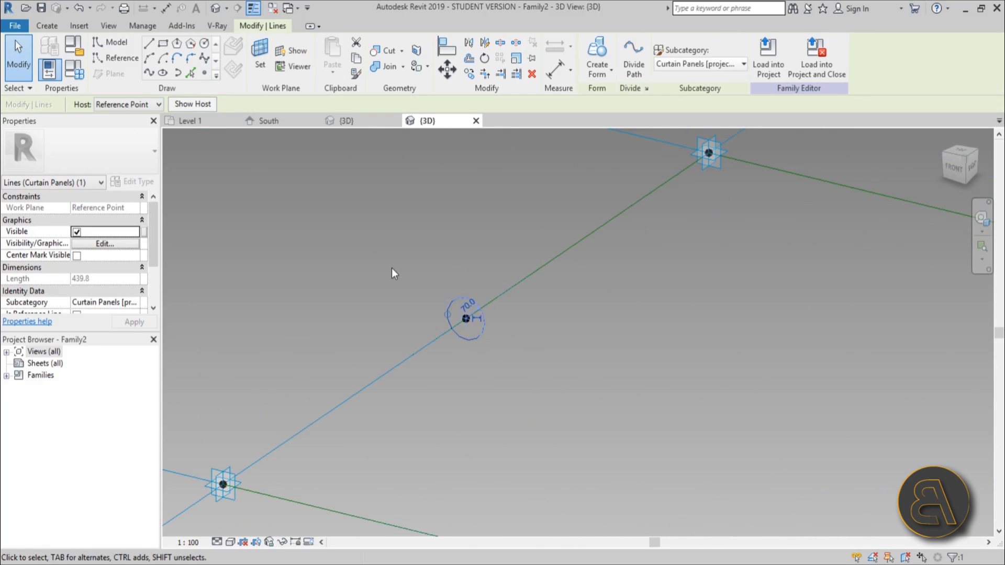
click(381, 249)
scroll(382, 252, down, 3)
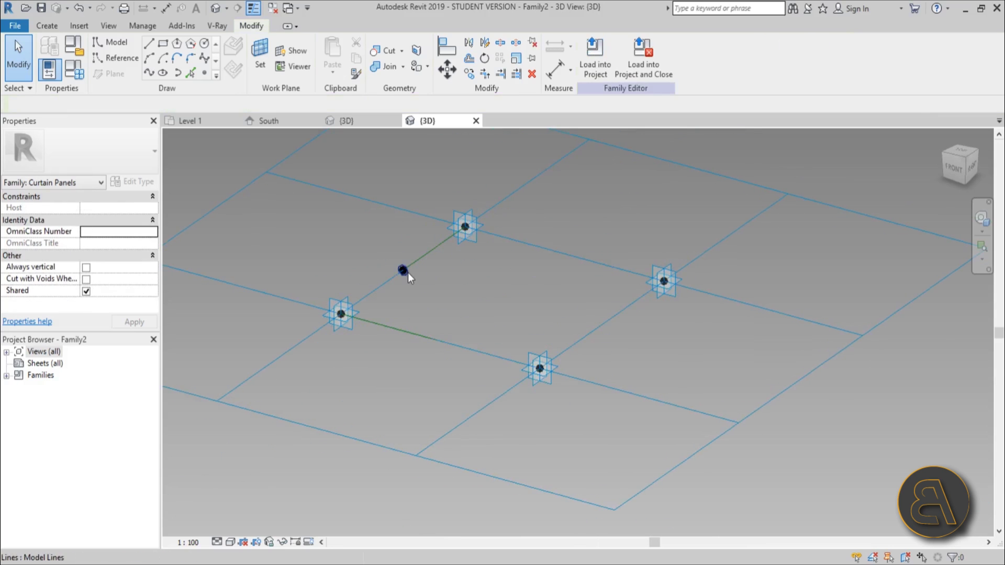
Create a form that sweeps the circle along the closed chain of four reference lines
click(407, 272)
scroll(407, 272, up, 3)
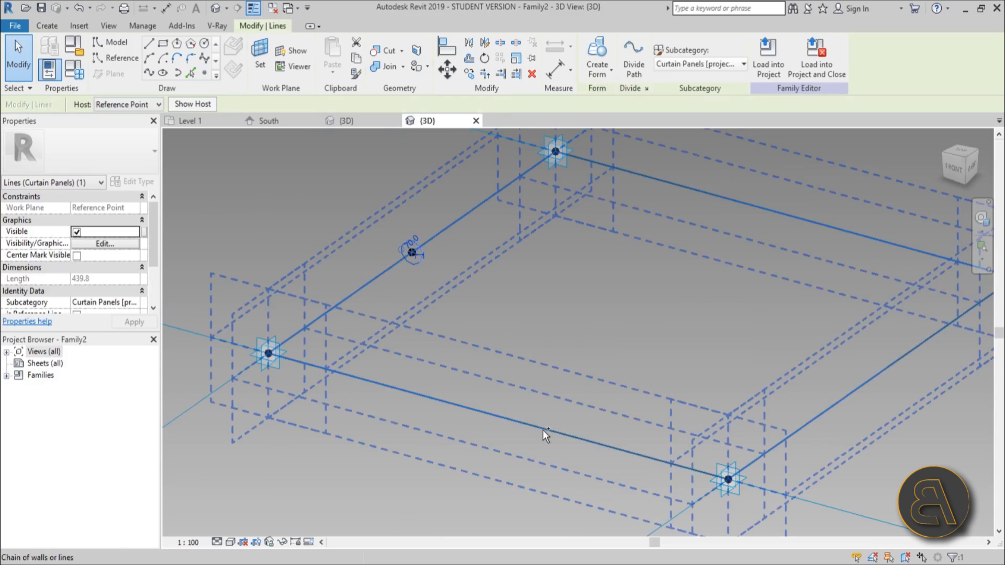
drag(545, 433, 542, 382)
scroll(540, 377, down, 3)
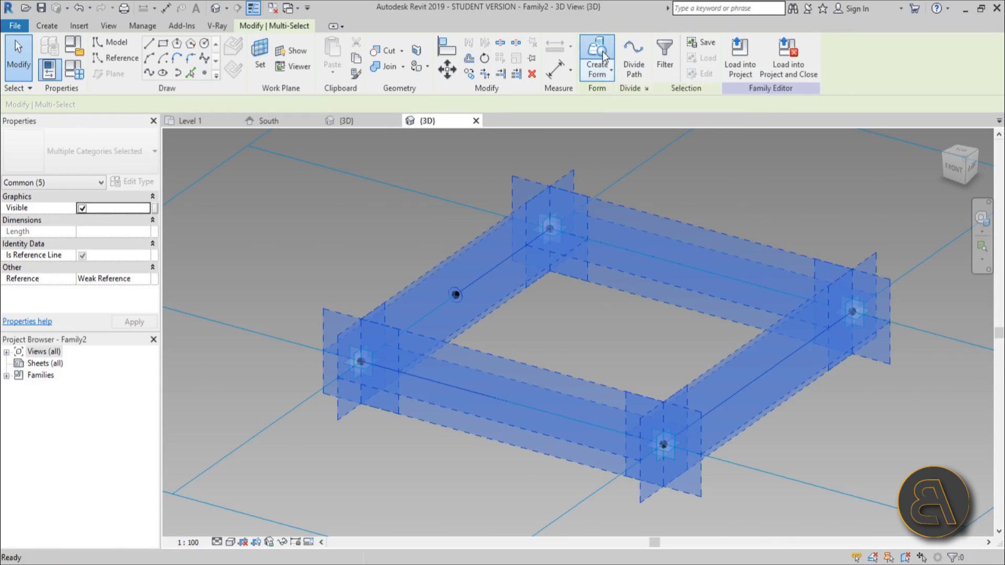
click(601, 53)
key(Escape)
shift+middle_drag(686, 233, 671, 253)
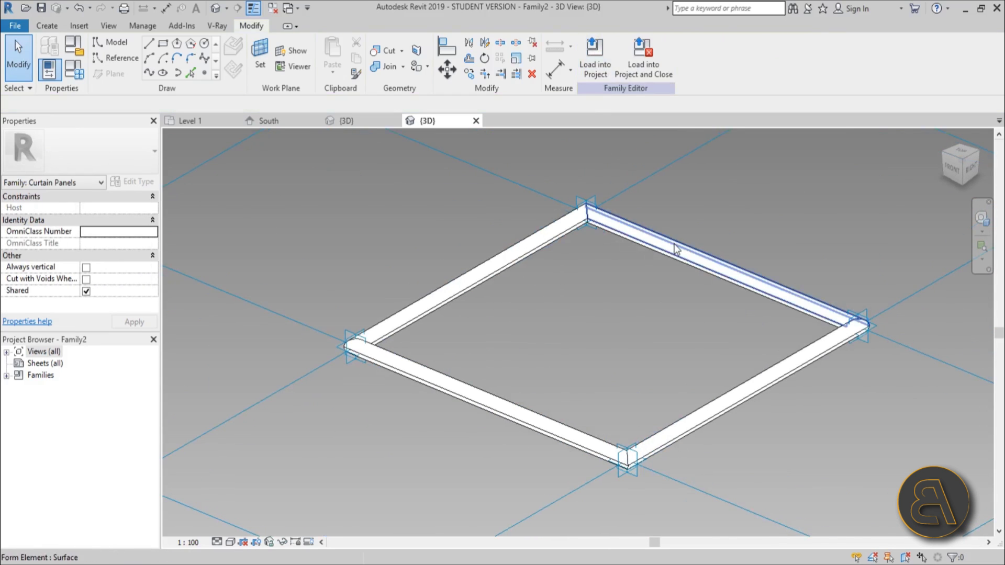
scroll(368, 188, down, 3)
drag(321, 166, 807, 450)
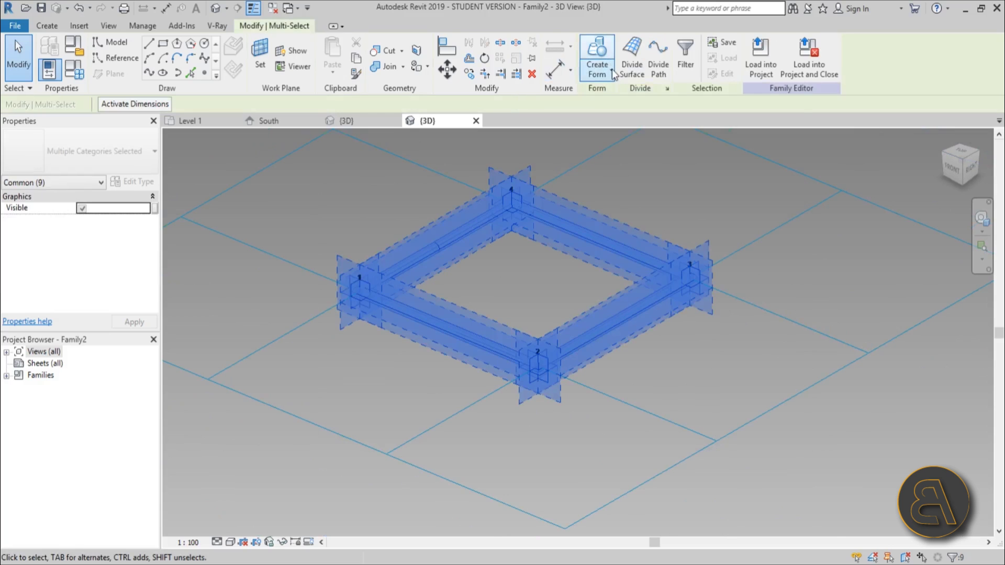
click(683, 62)
click(375, 231)
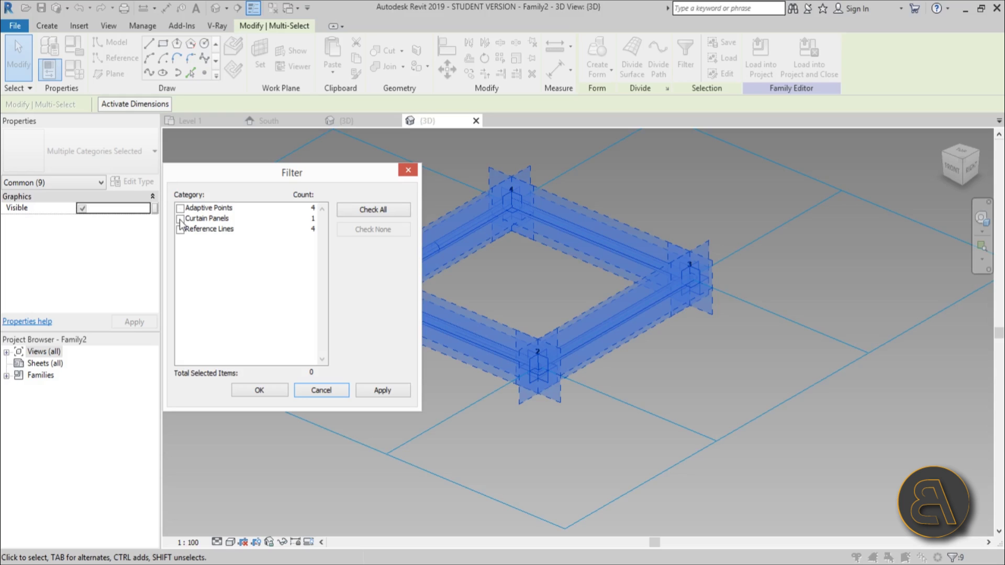
click(321, 390)
click(463, 379)
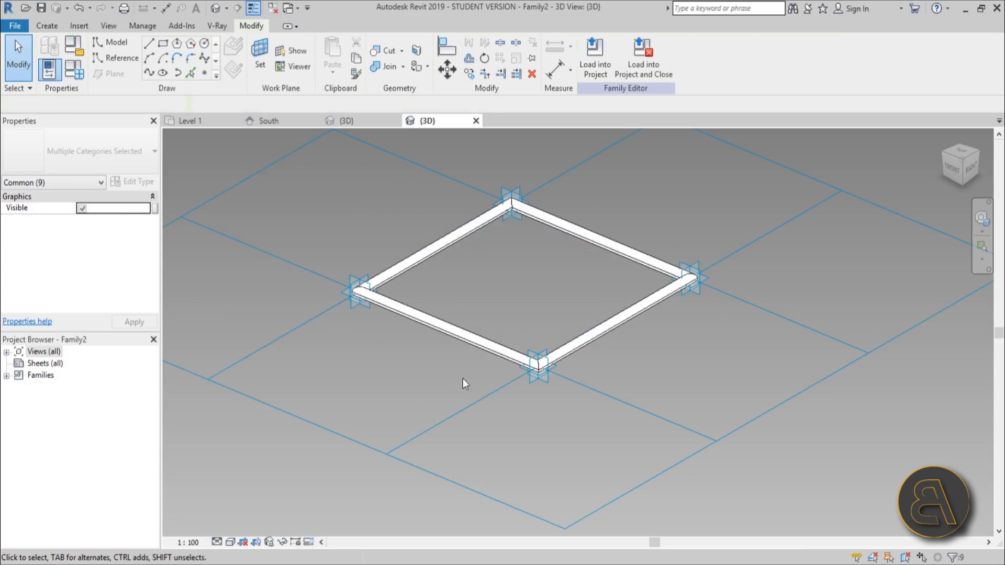
click(484, 344)
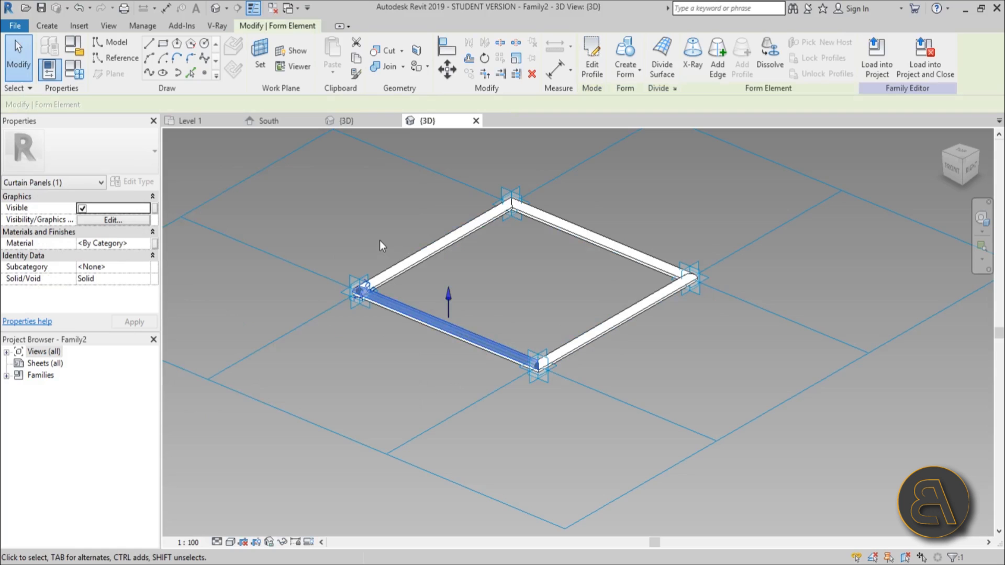
key(Escape)
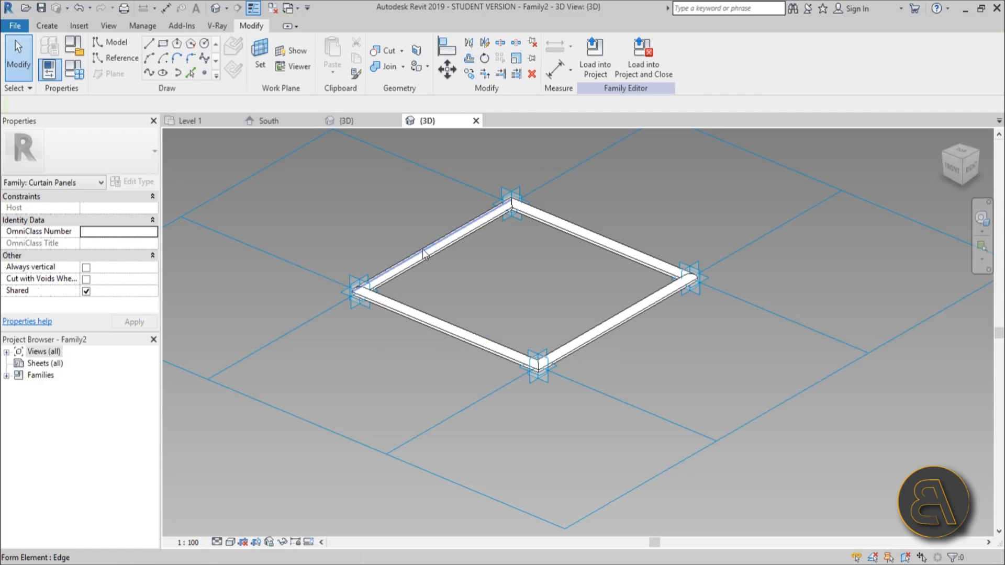
Search the material library for "wood" and assign Birch to all eight surfaces of the swept tubular frame
click(421, 260)
scroll(391, 296, up, 4)
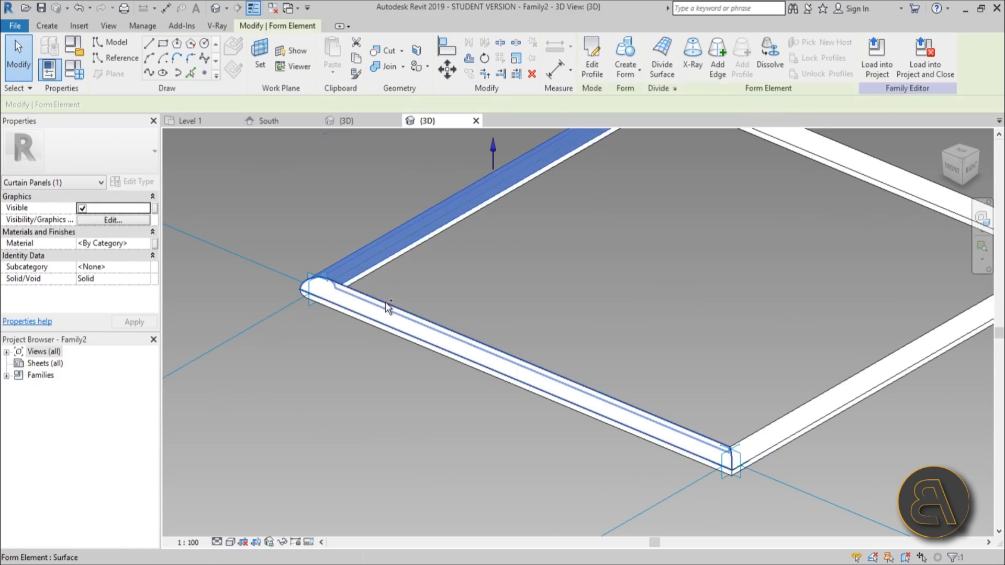
ctrl+click(380, 327)
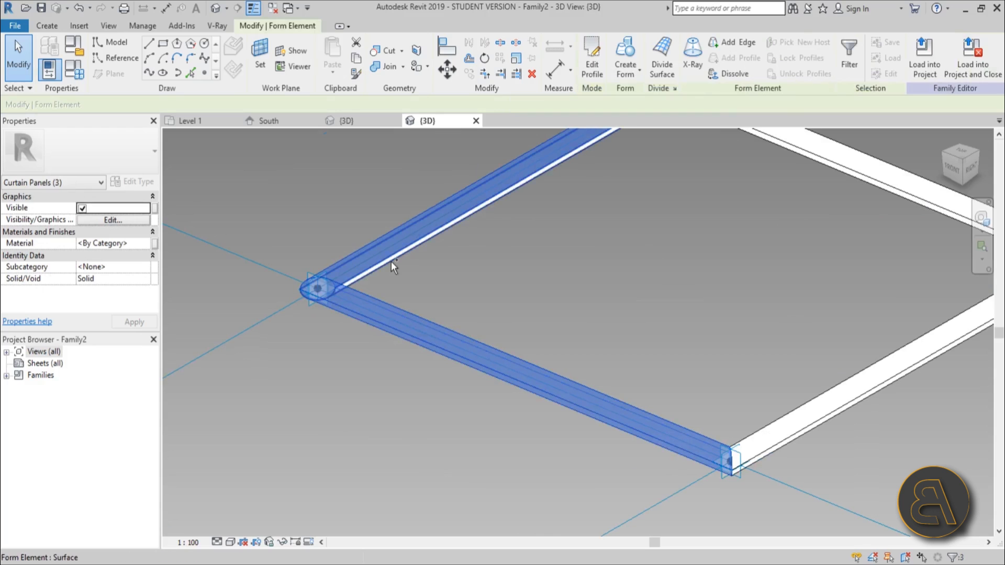
scroll(397, 270, down, 4)
scroll(600, 305, up, 4)
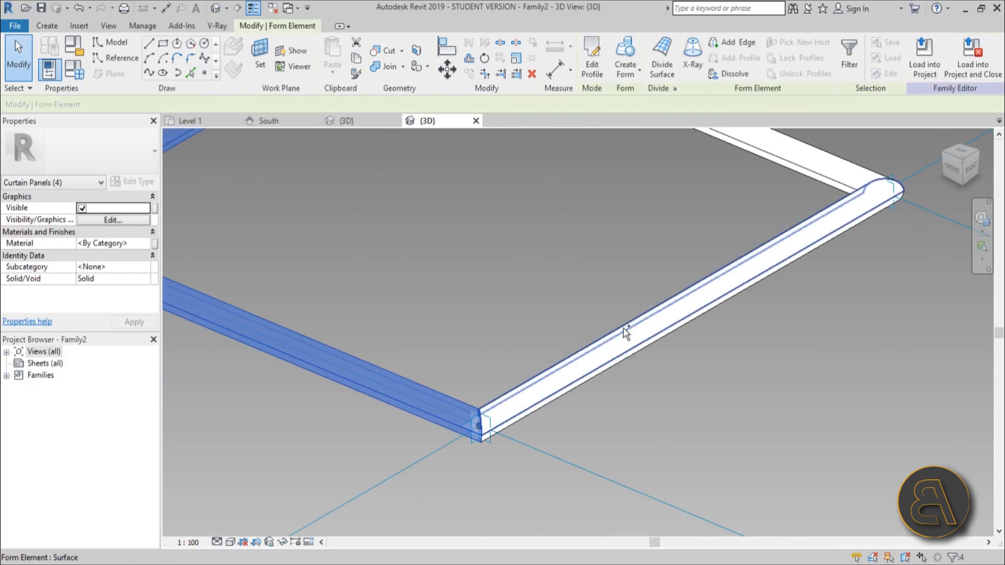
ctrl+click(649, 362)
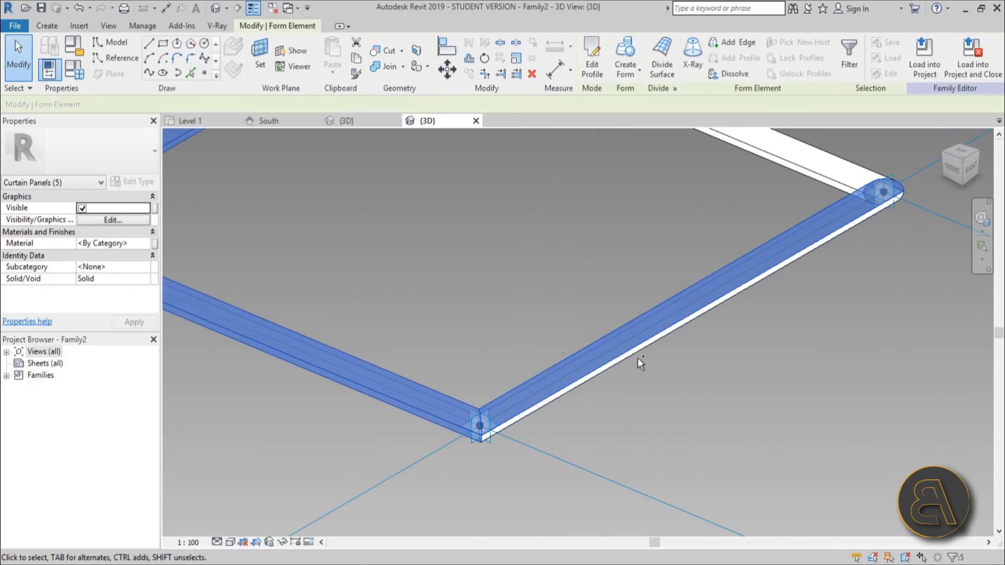
ctrl+click(637, 357)
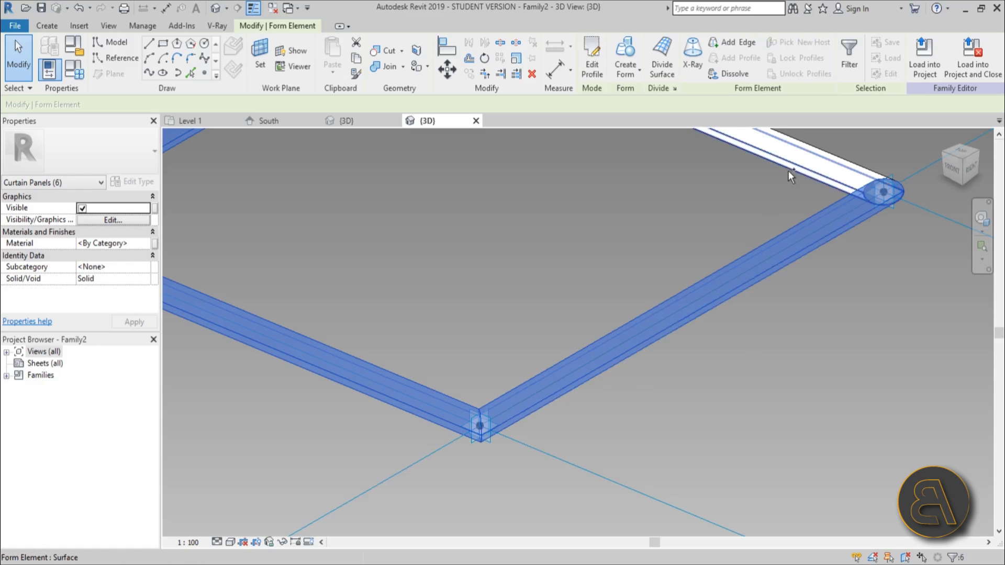
ctrl+click(788, 171)
ctrl+click(818, 149)
shift+middle_drag(706, 219, 655, 266)
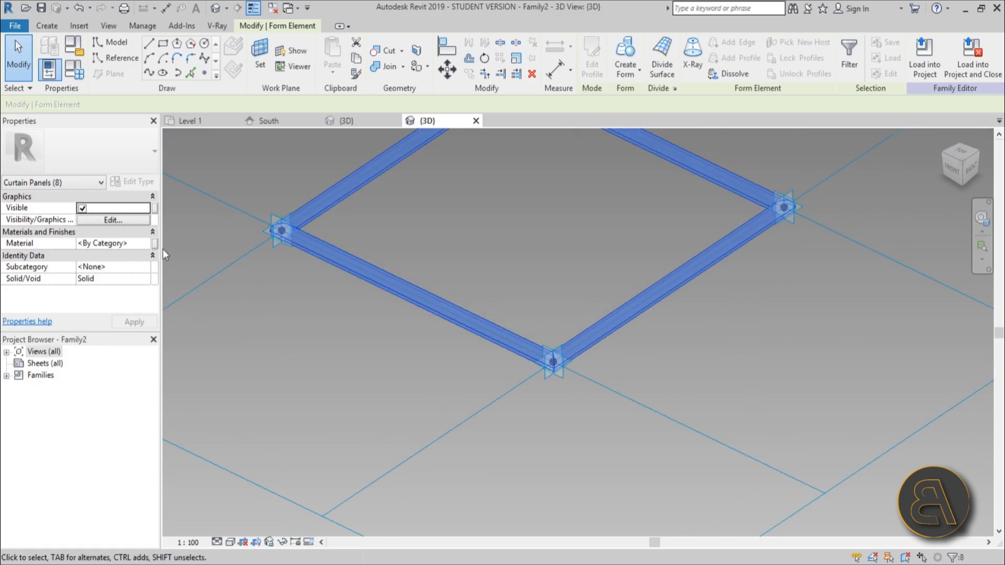
click(149, 245)
click(146, 244)
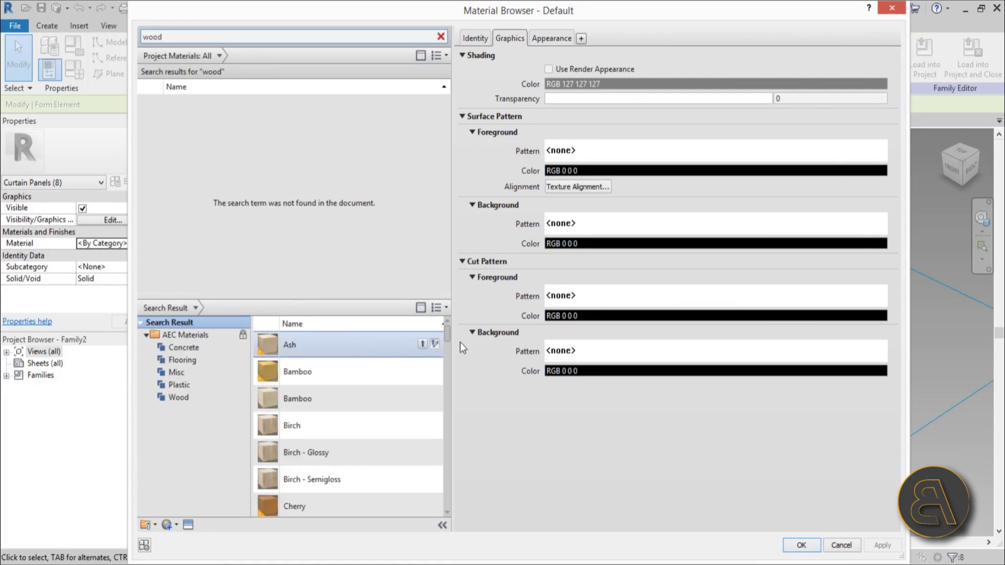
scroll(450, 338, down, 2)
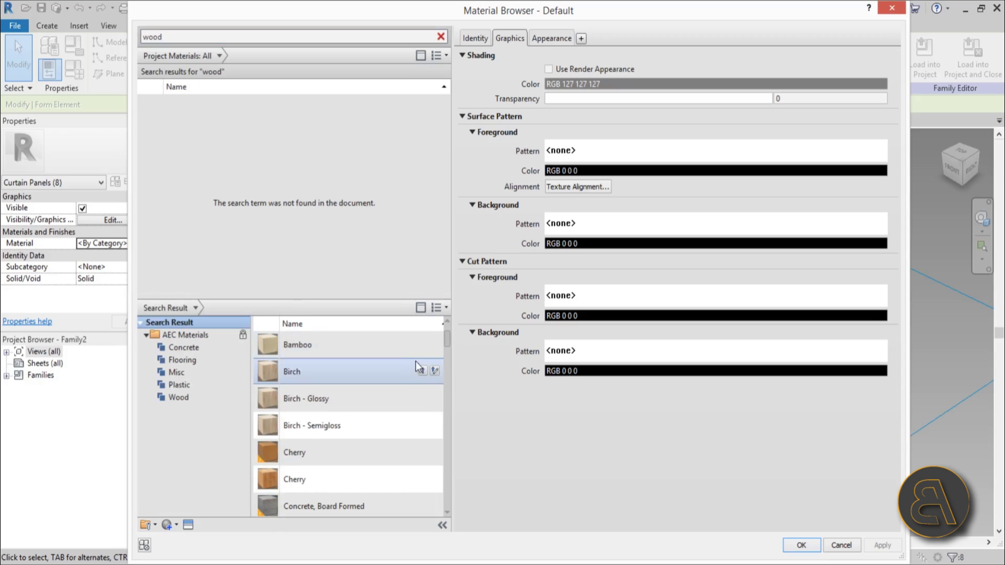
click(422, 372)
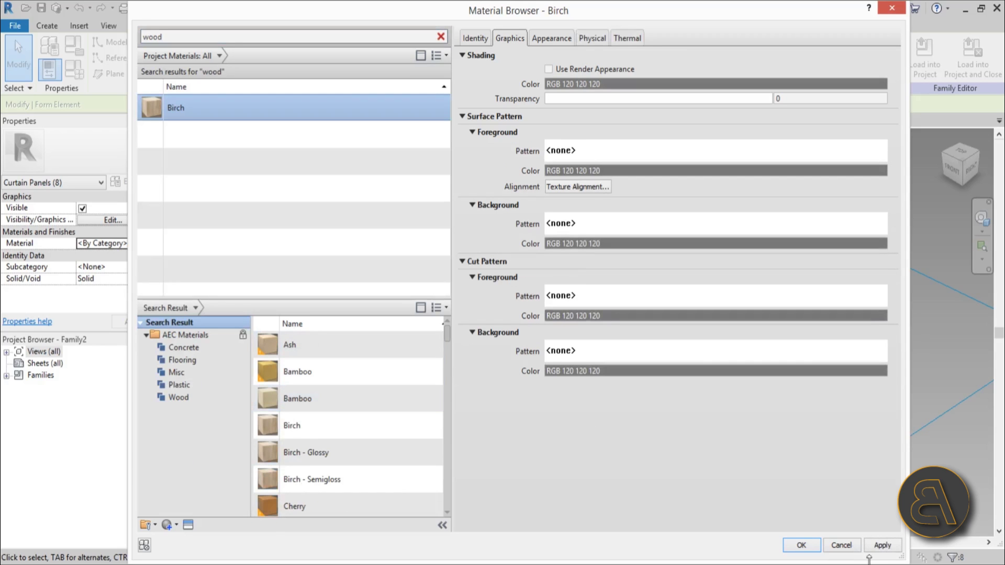
click(801, 545)
scroll(536, 312, down, 3)
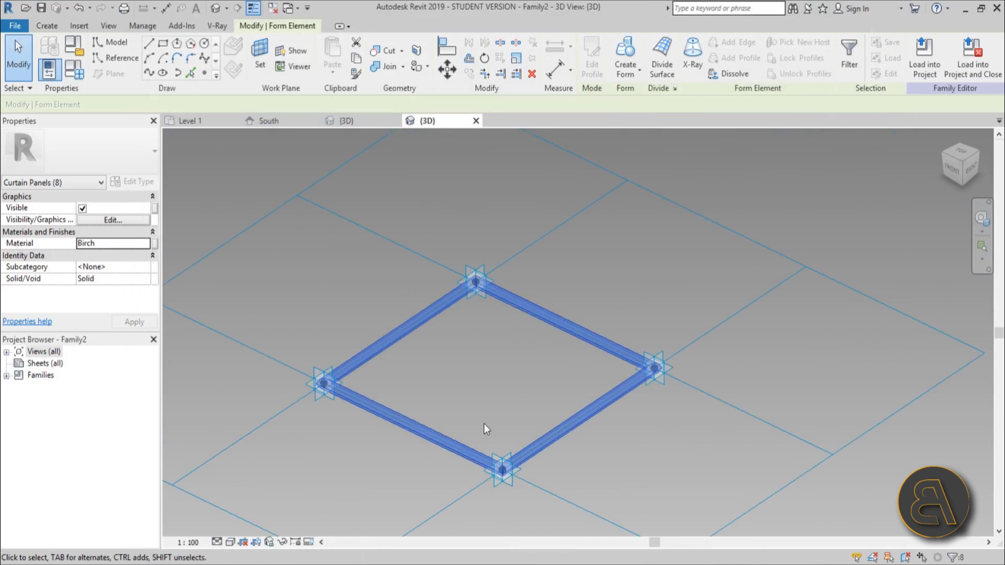
click(488, 388)
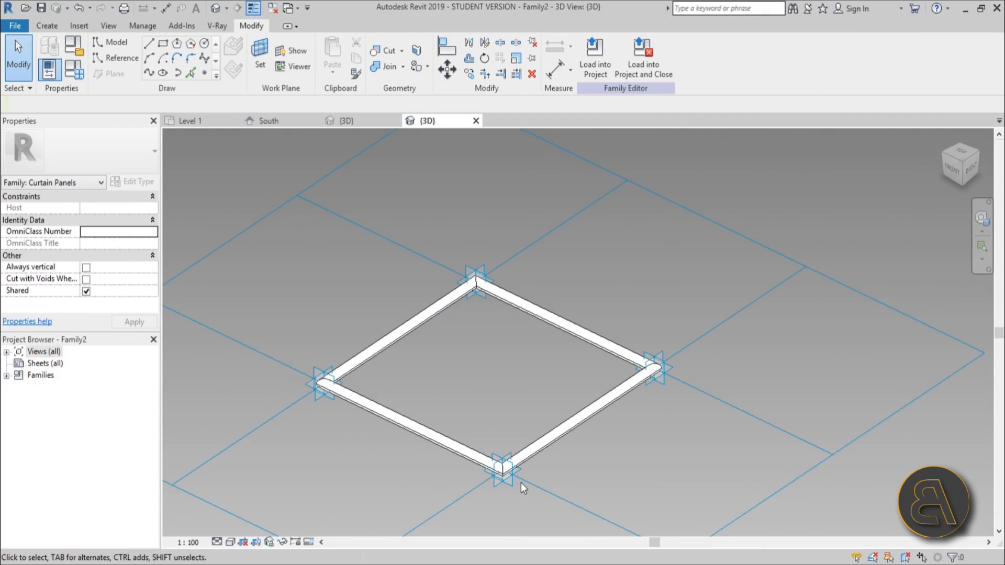
Switch the family's 3D view to the Realistic visual style and inspect the wooden frame up close
click(231, 542)
click(243, 529)
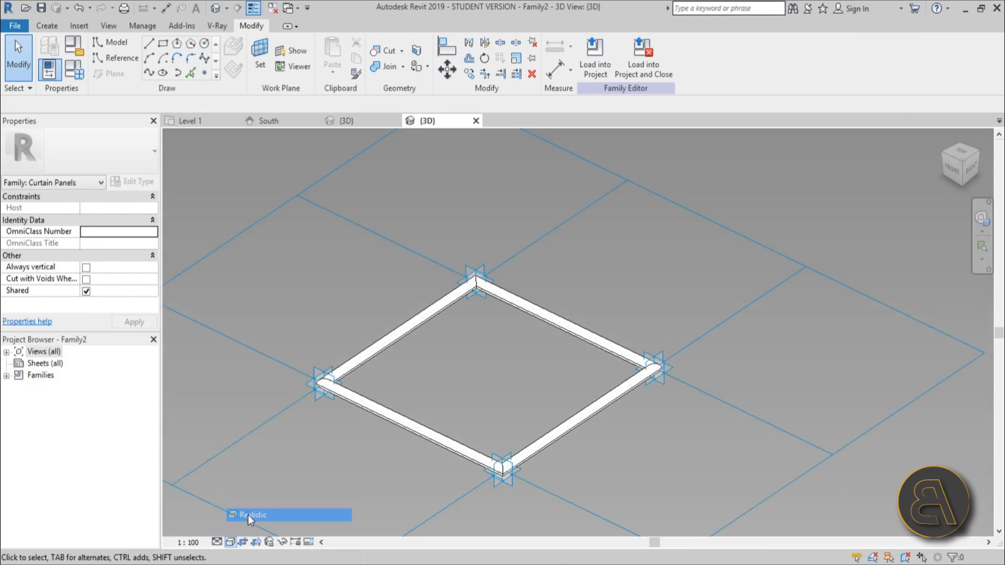
mouse_move(518, 398)
shift+middle_down()
mouse_move(451, 309)
mouse_move(526, 377)
shift+middle_up()
scroll(469, 379, up, 5)
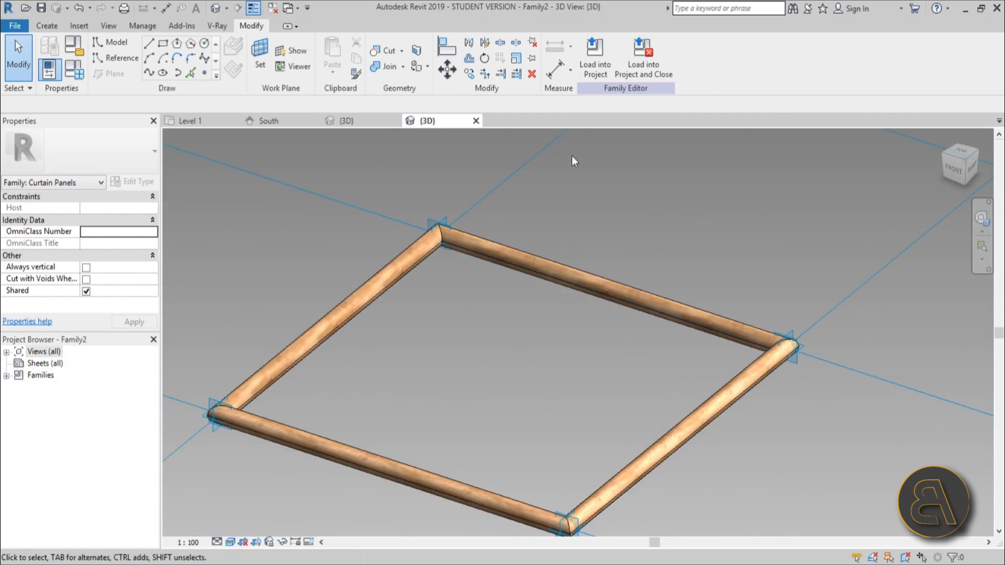
Load the panel family into Project2 and apply its Family2 rectangle type to the mass's divided surface
click(612, 71)
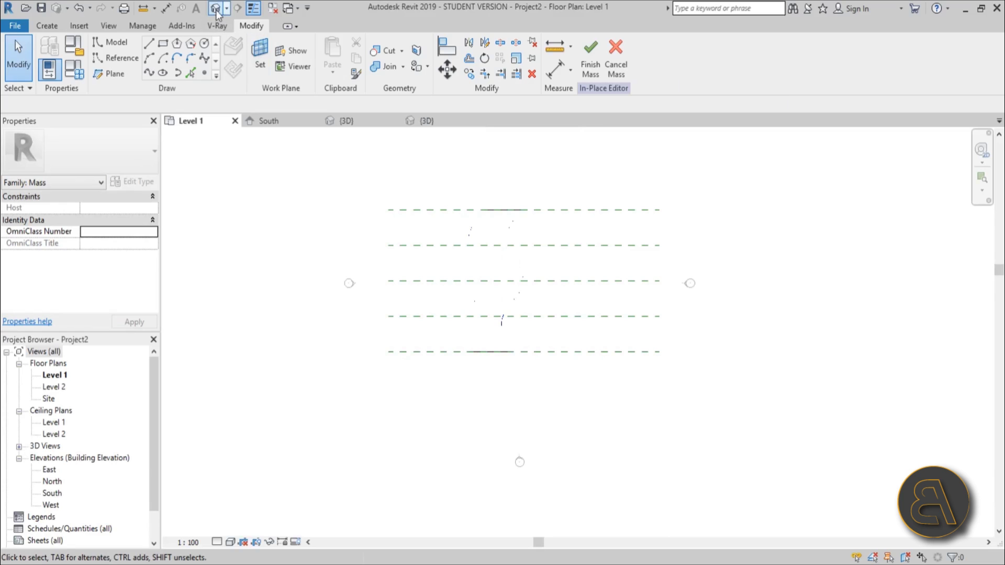
click(478, 369)
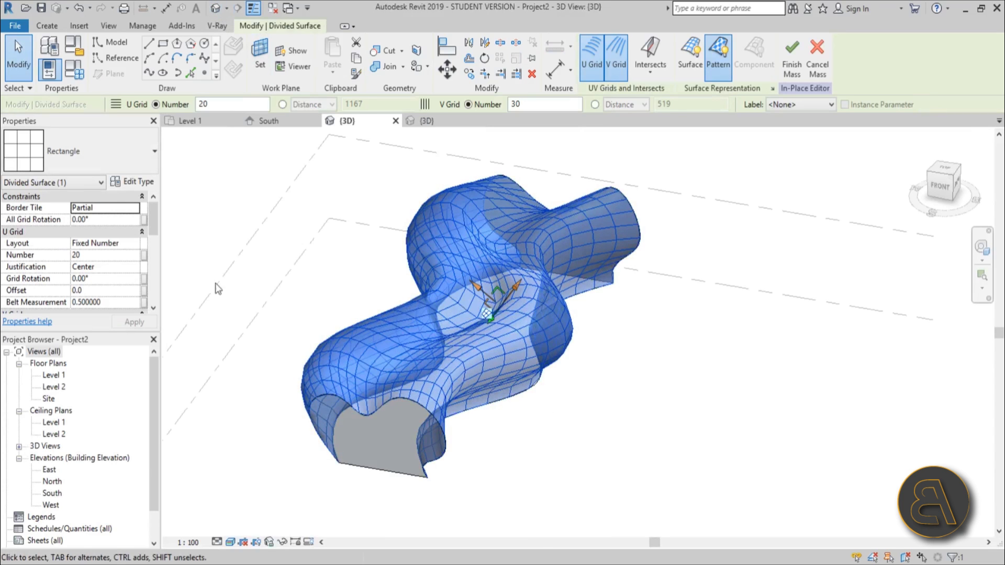
click(97, 157)
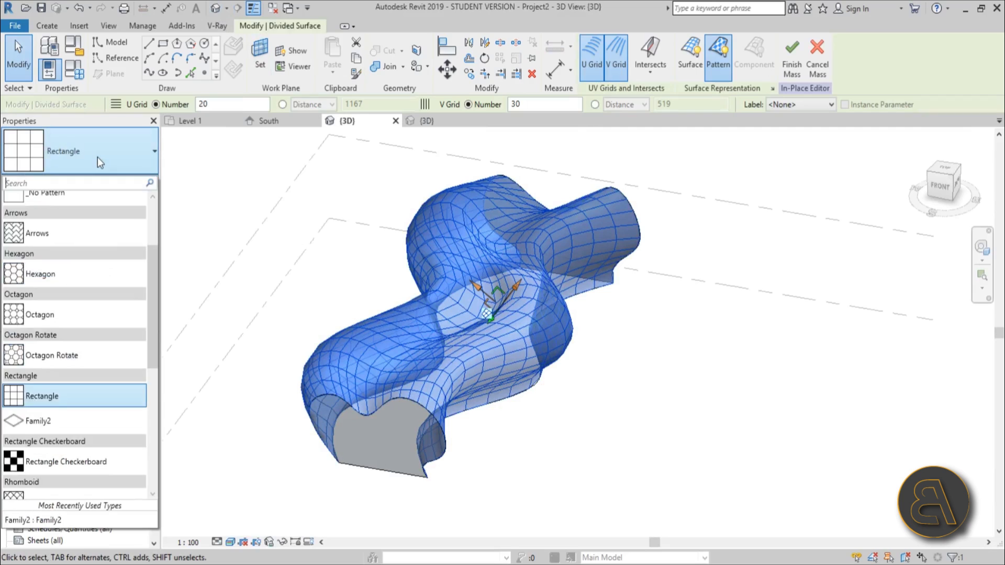
click(75, 420)
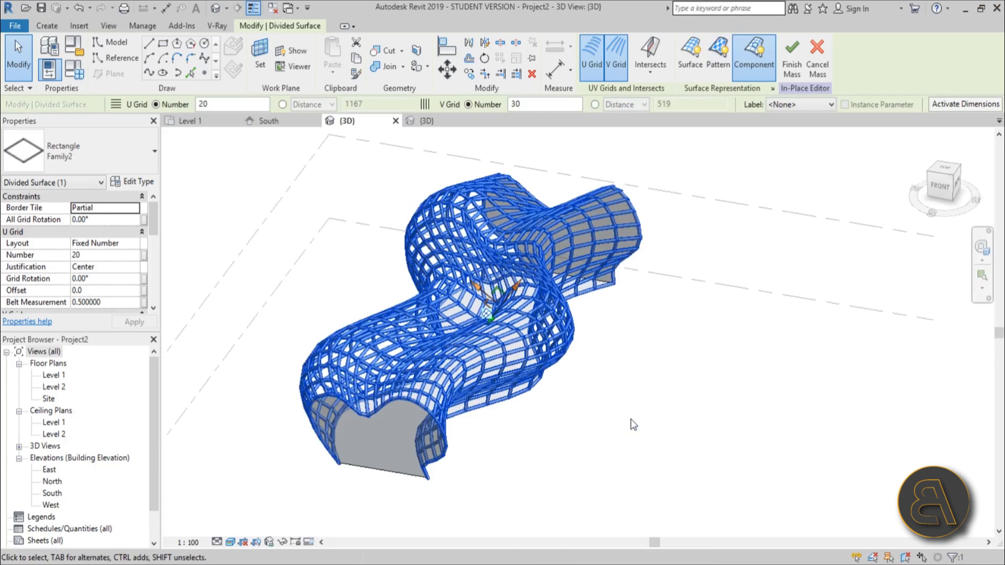
Deselect the paneled surface and finish the in-place mass
click(631, 419)
shift+middle_drag(573, 452, 596, 365)
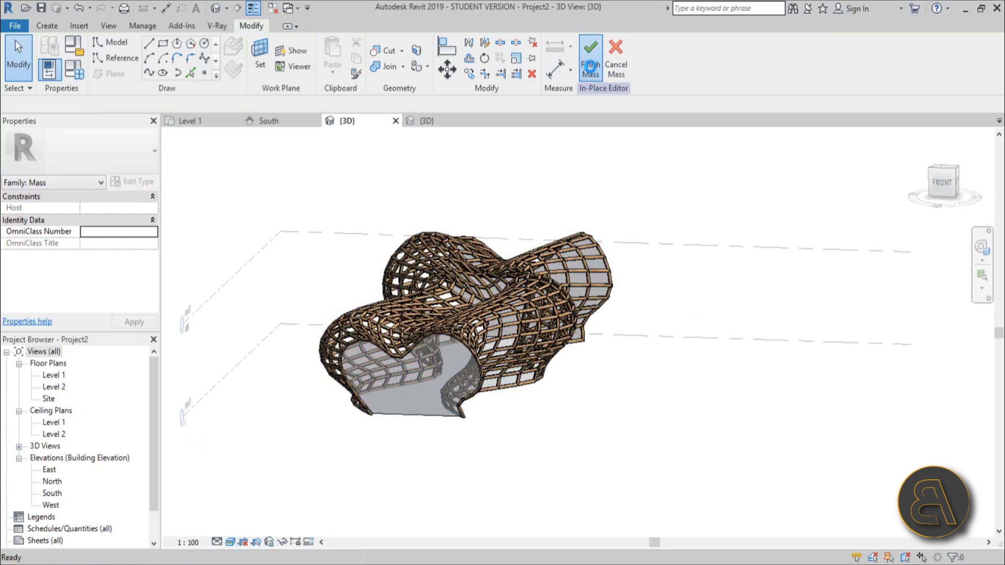
click(591, 60)
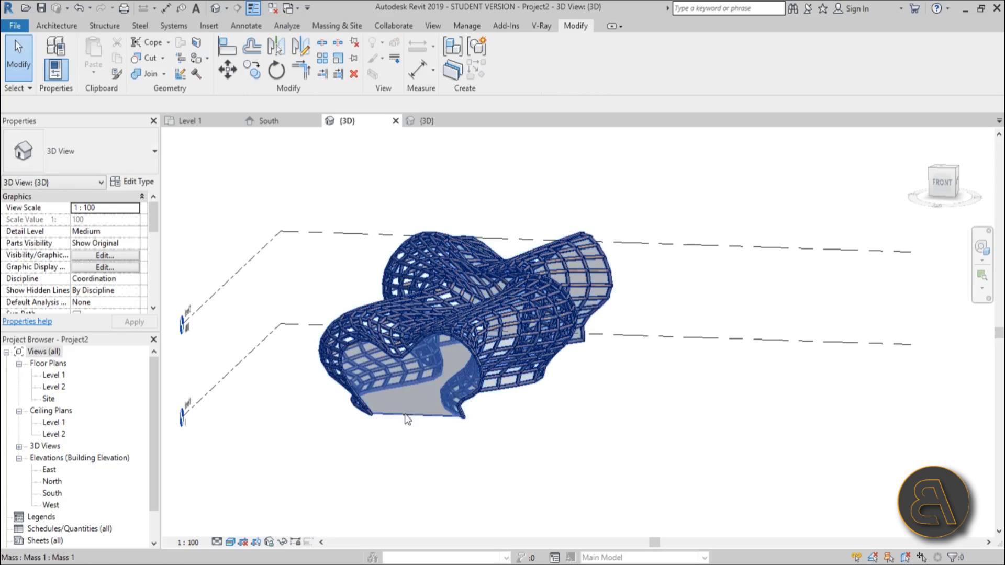
shift+middle_drag(392, 460, 570, 410)
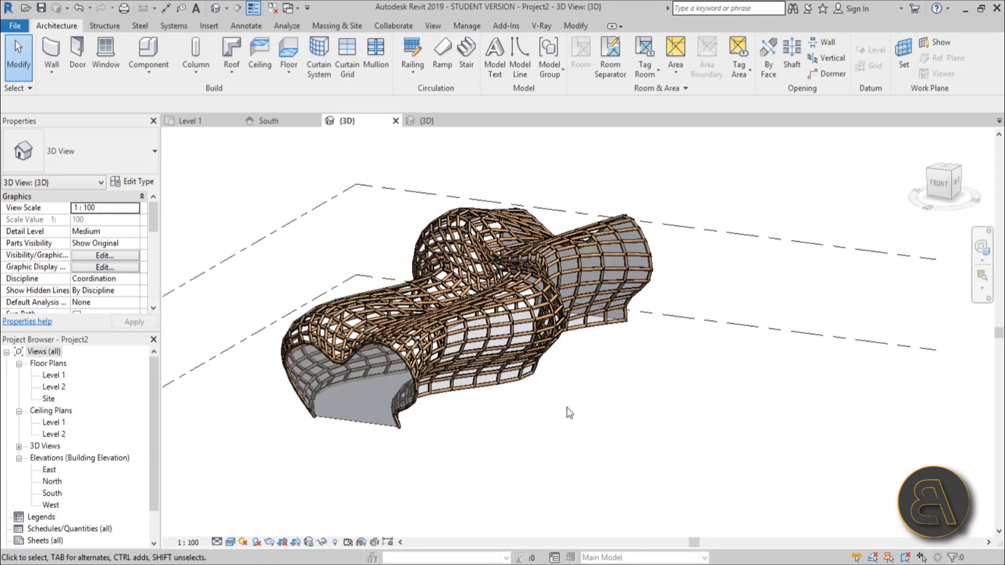
Set mass display to Show Mass by View Settings to hide the solid mass behind the wooden frame
click(329, 28)
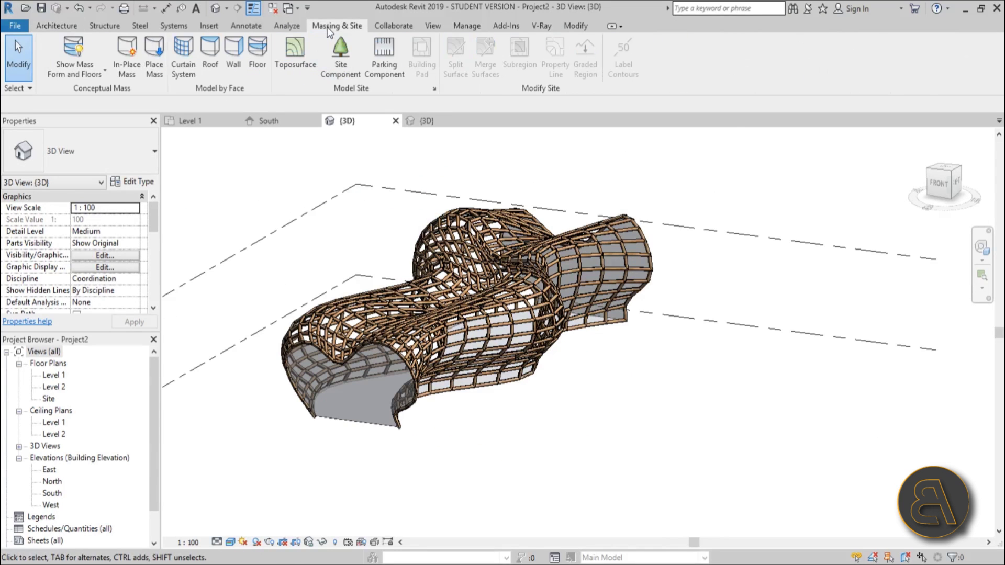
click(58, 52)
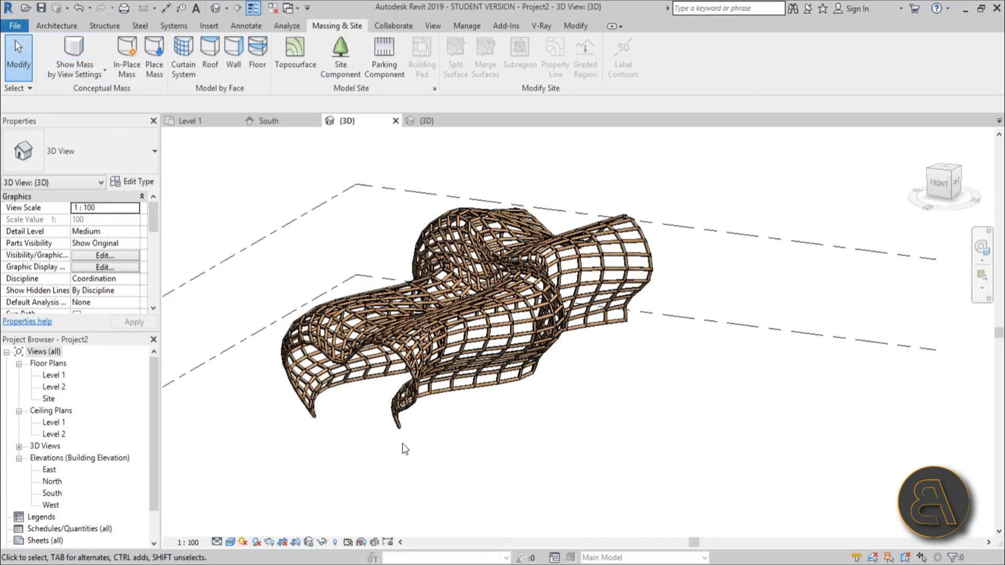
shift+middle_drag(405, 449, 460, 449)
Start a Generic 150mm floor in the Level 1 plan with a straight horizontal boundary line just above the frame's upper end
click(56, 376)
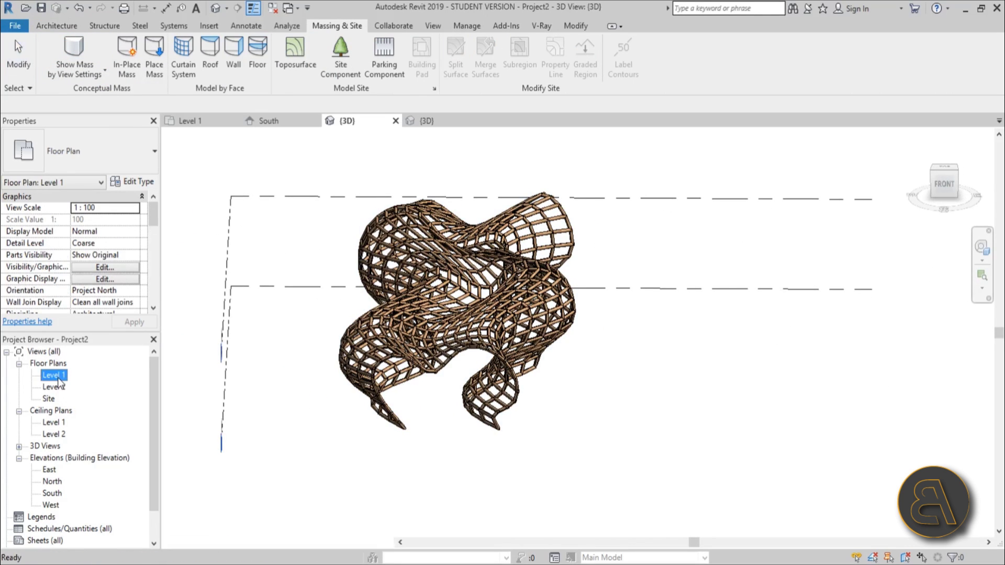
double_click(56, 376)
scroll(510, 257, up, 4)
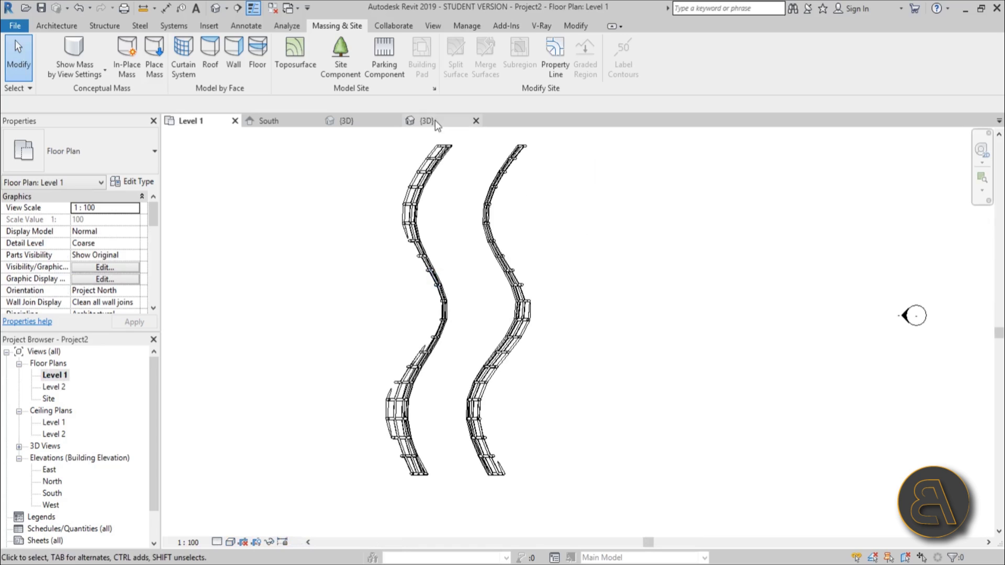
click(56, 26)
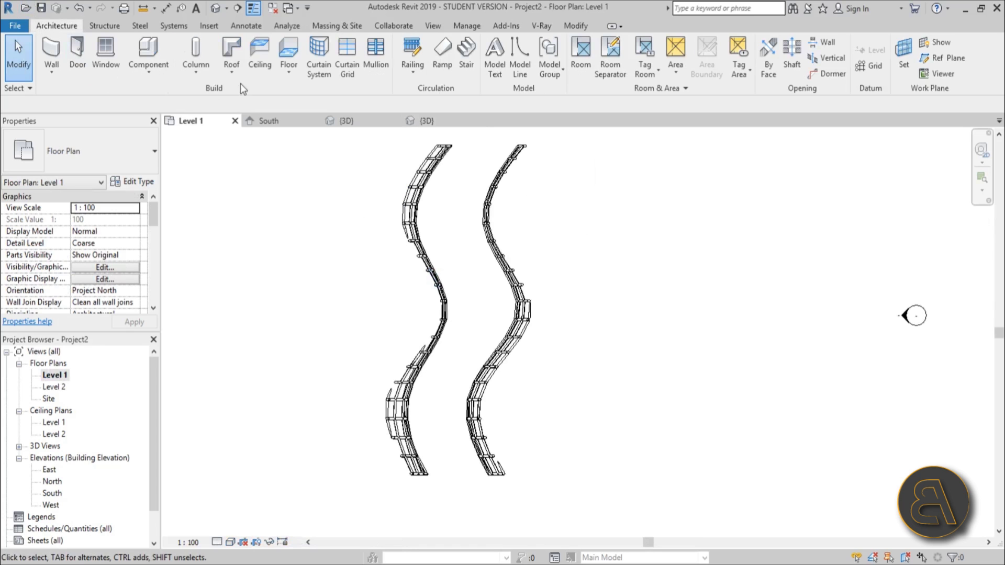
click(289, 53)
click(597, 44)
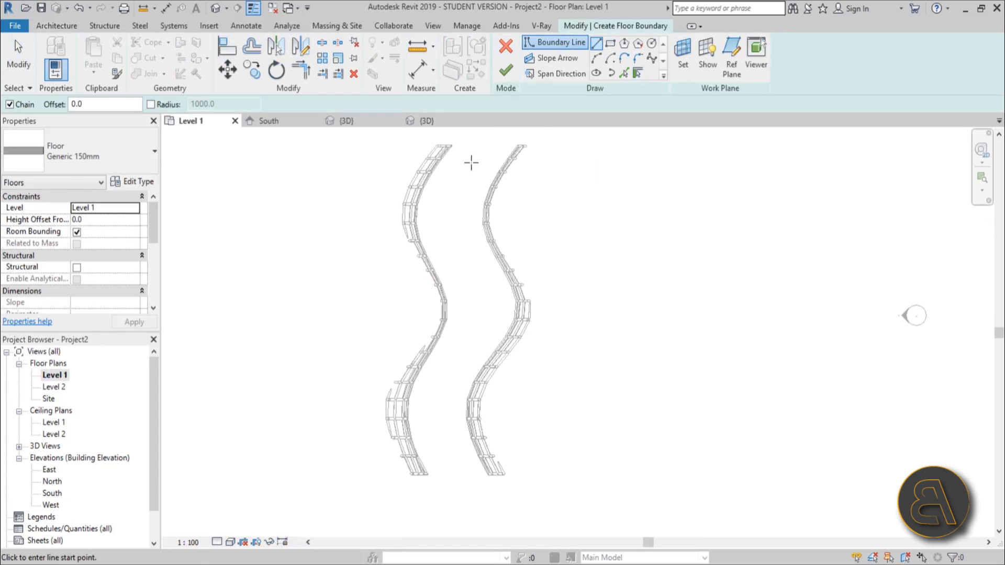
middle_drag(471, 162, 404, 251)
click(355, 230)
click(527, 231)
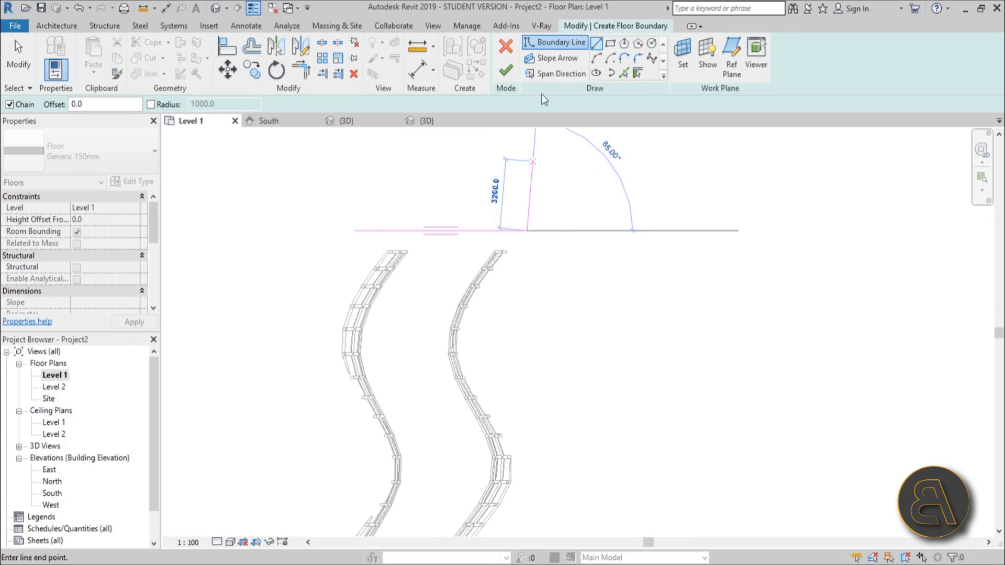
Draw a spline boundary from the line's right end along the frame's right side to just below its lower end
click(652, 59)
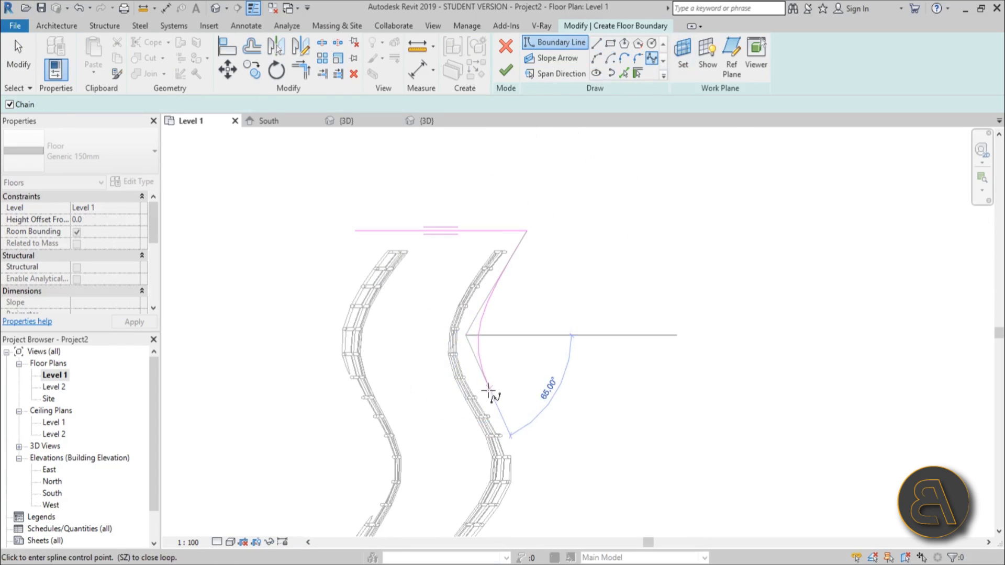
middle_drag(490, 362, 591, 260)
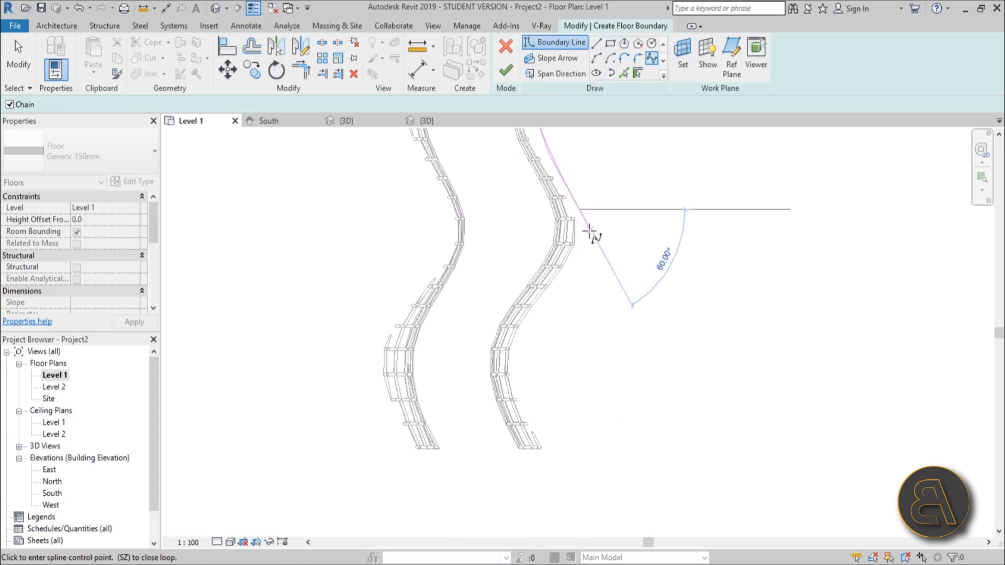
click(552, 298)
click(498, 361)
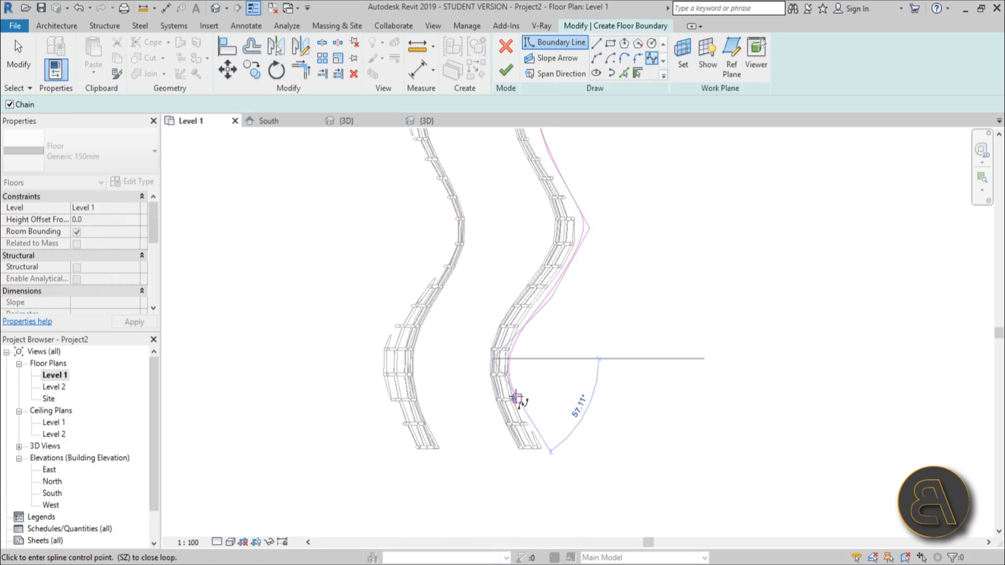
click(542, 431)
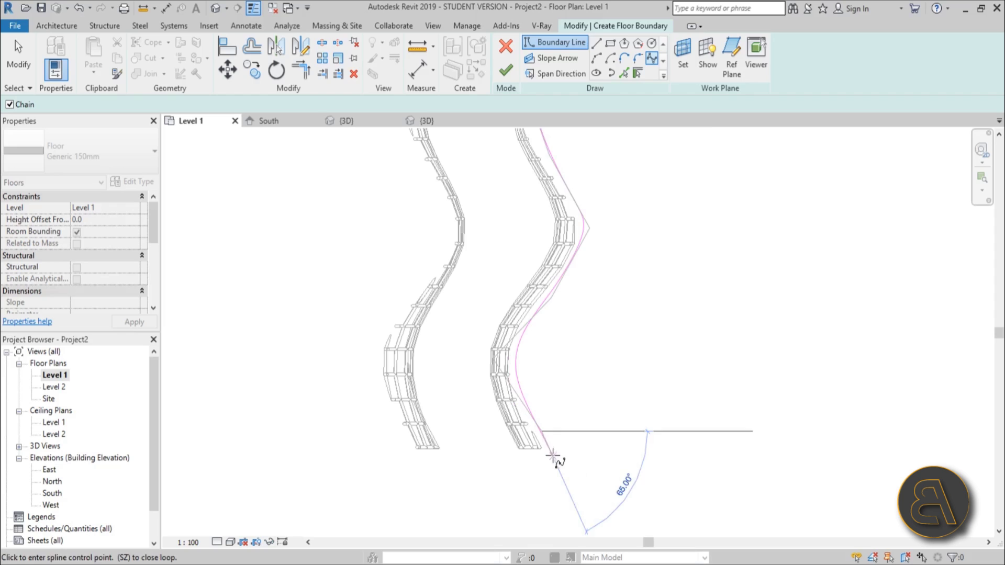
click(553, 455)
Draw a straight horizontal boundary line below the frame's lower end, from the spline's end to the frame's left side
click(597, 42)
click(553, 455)
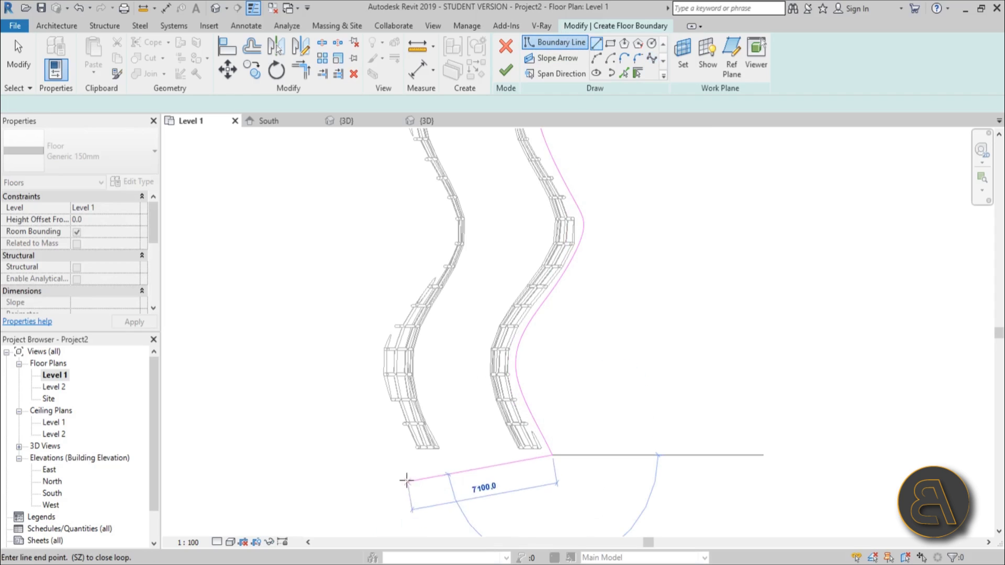
click(411, 455)
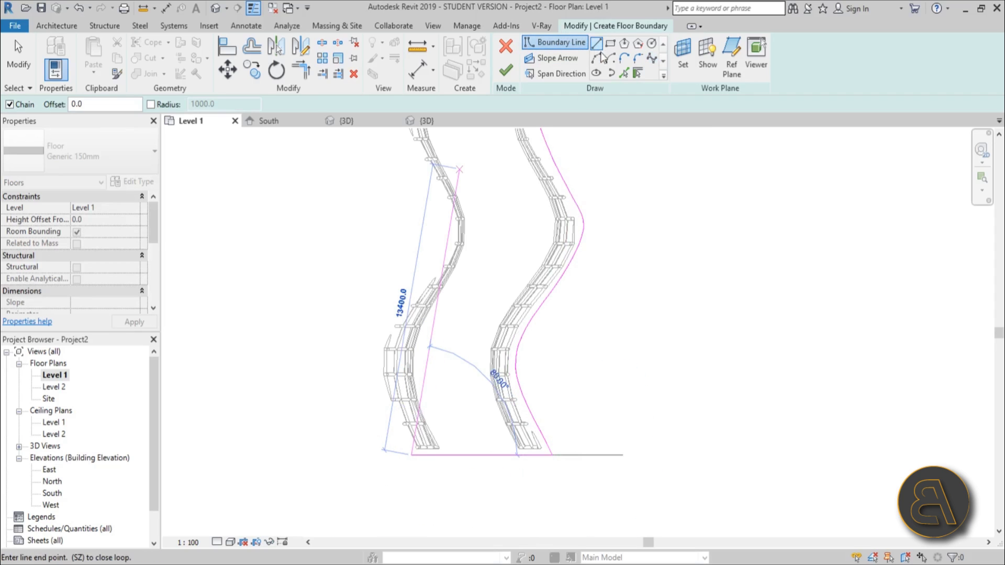
Draw a spline boundary around the frame's left side, from the lower line's left end up to the upper boundary line
click(651, 59)
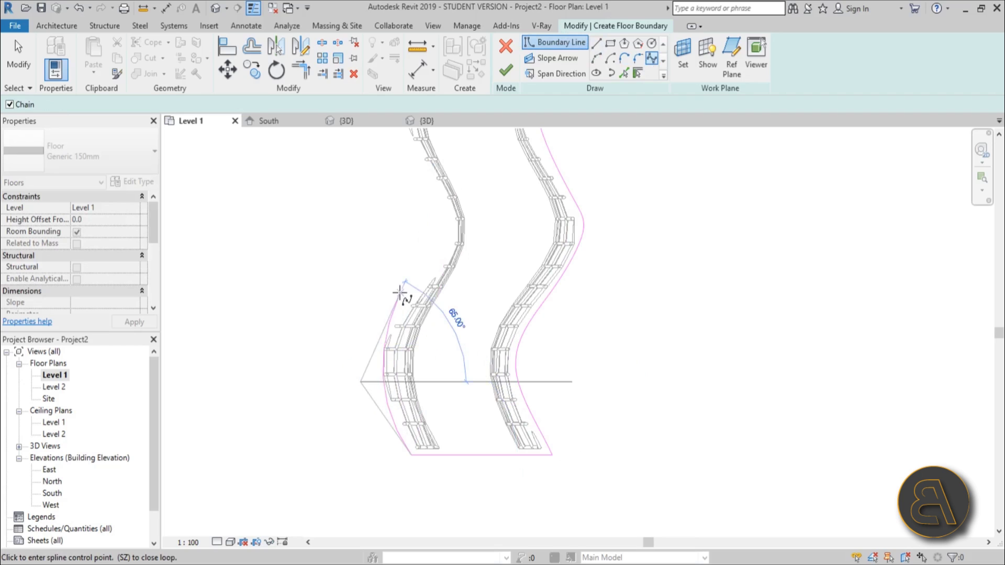
click(362, 381)
click(376, 324)
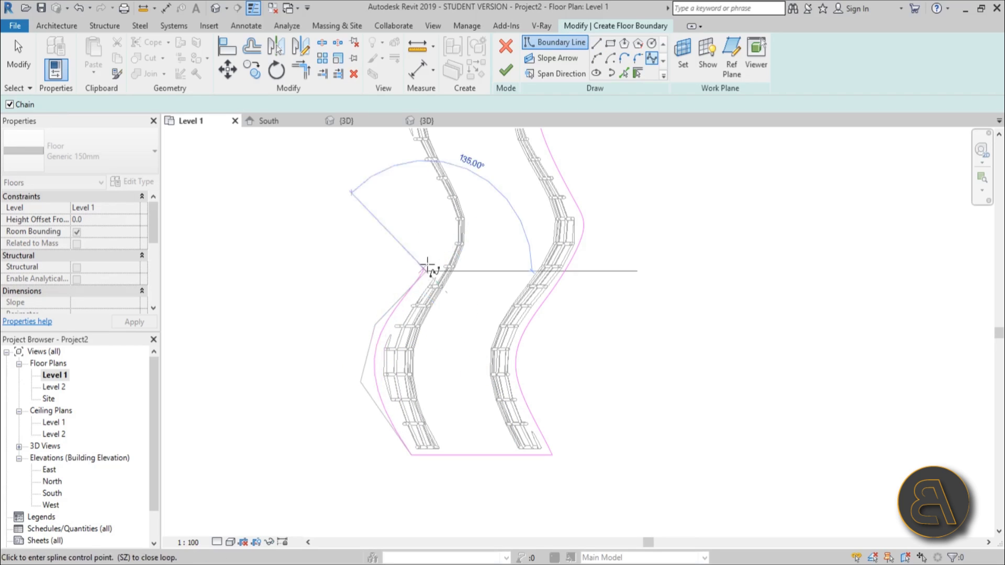
click(461, 227)
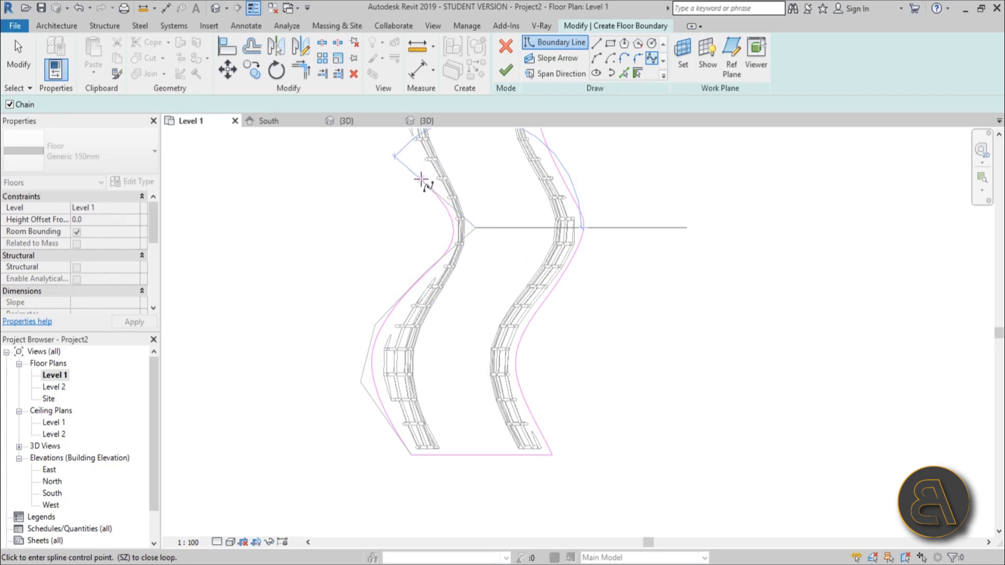
click(400, 139)
middle_drag(399, 138, 450, 287)
scroll(448, 272, up, 2)
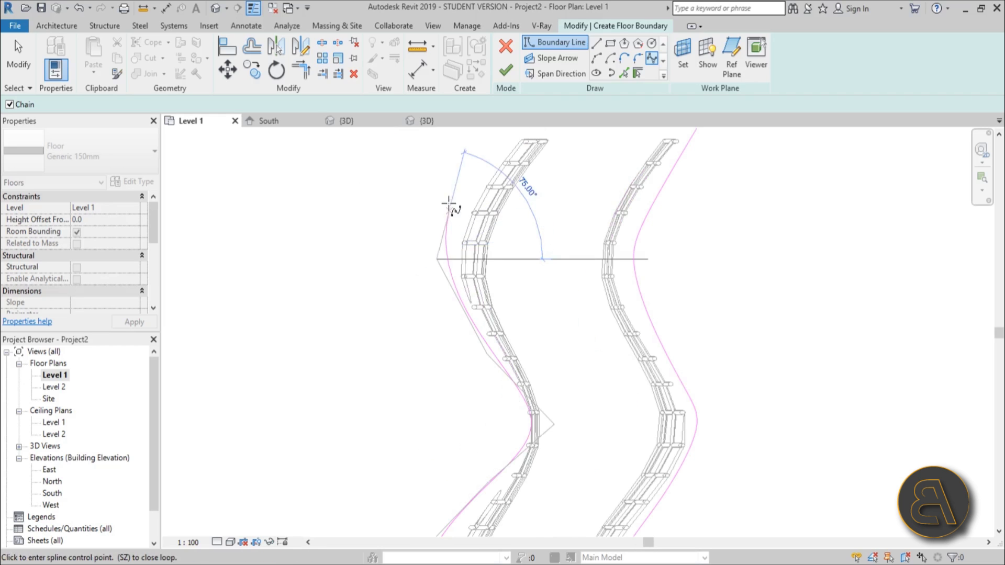
click(464, 189)
middle_drag(464, 190, 401, 314)
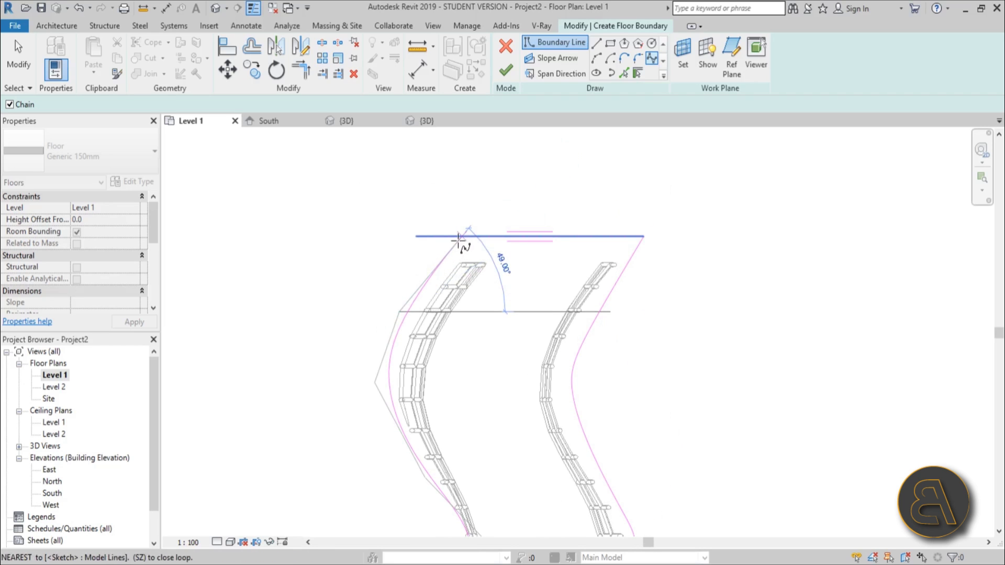
click(460, 237)
key(Escape)
key(Escape)
Shorten the upper boundary line to the left spline's endpoint, finish the floor and check it in the default 3D view
click(477, 238)
key(Escape)
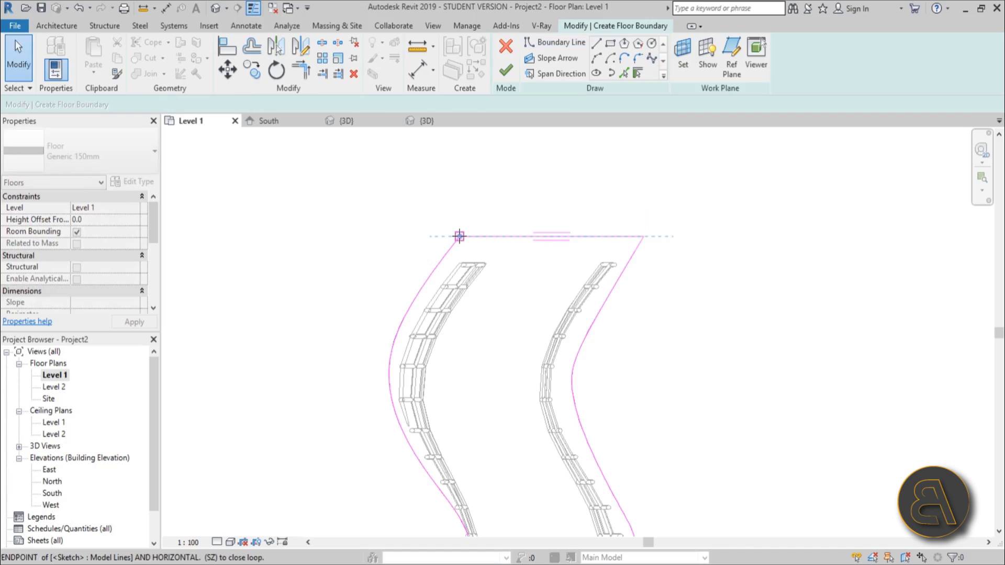
click(459, 237)
click(506, 71)
scroll(369, 234, down, 2)
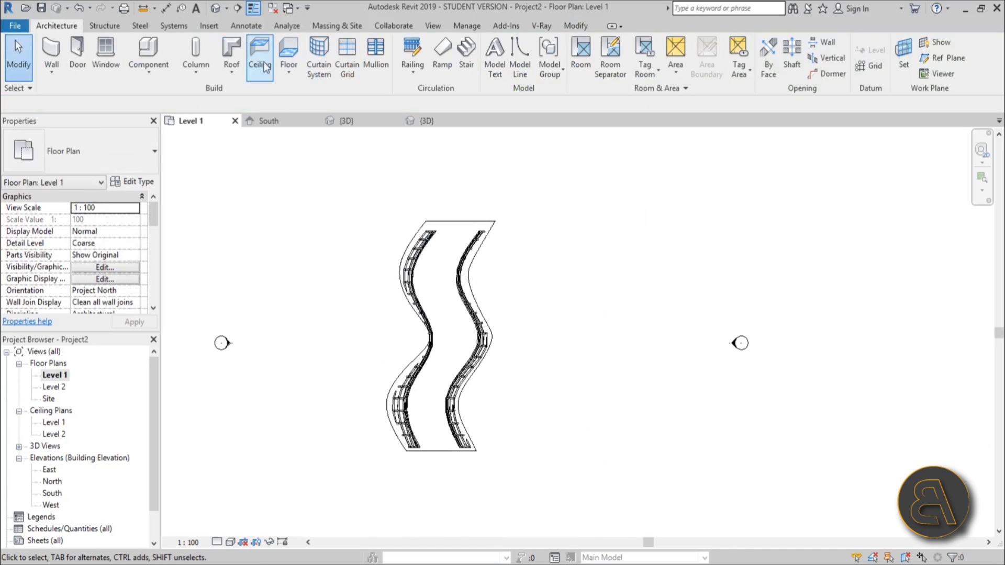
click(215, 8)
shift+middle_drag(450, 314, 511, 416)
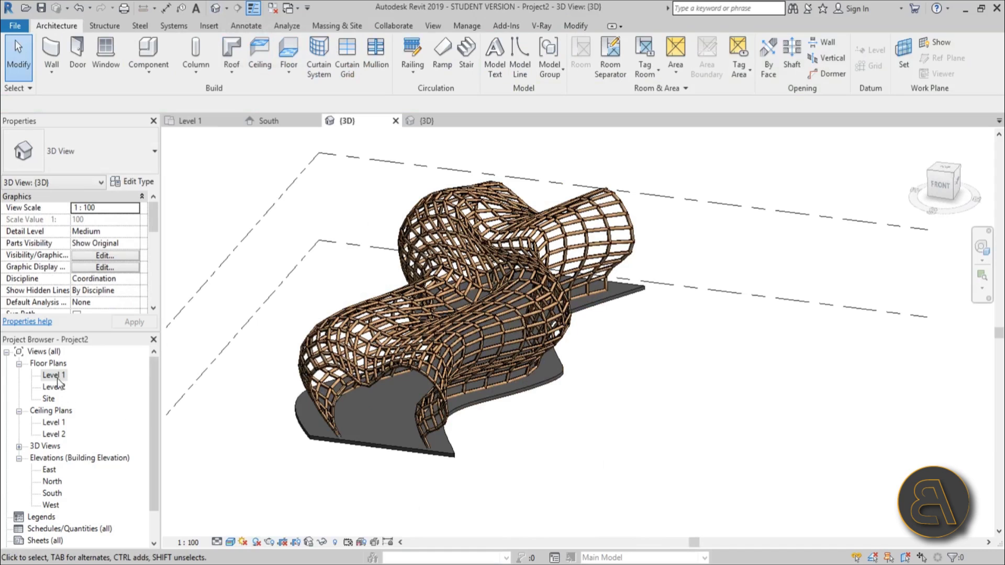
Create a perspective camera view of the pavilion from the Level 1 floor plan
double_click(55, 376)
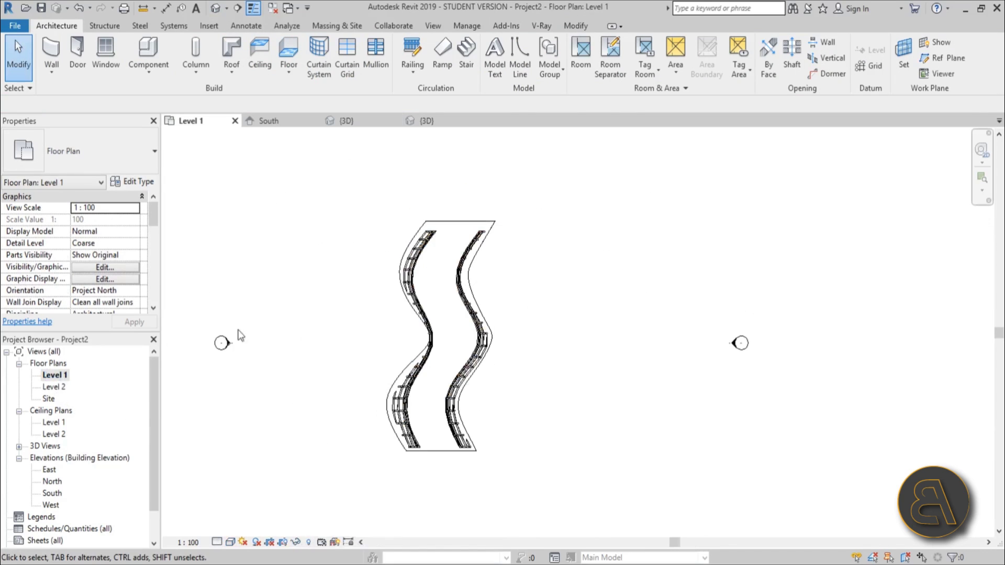
click(228, 9)
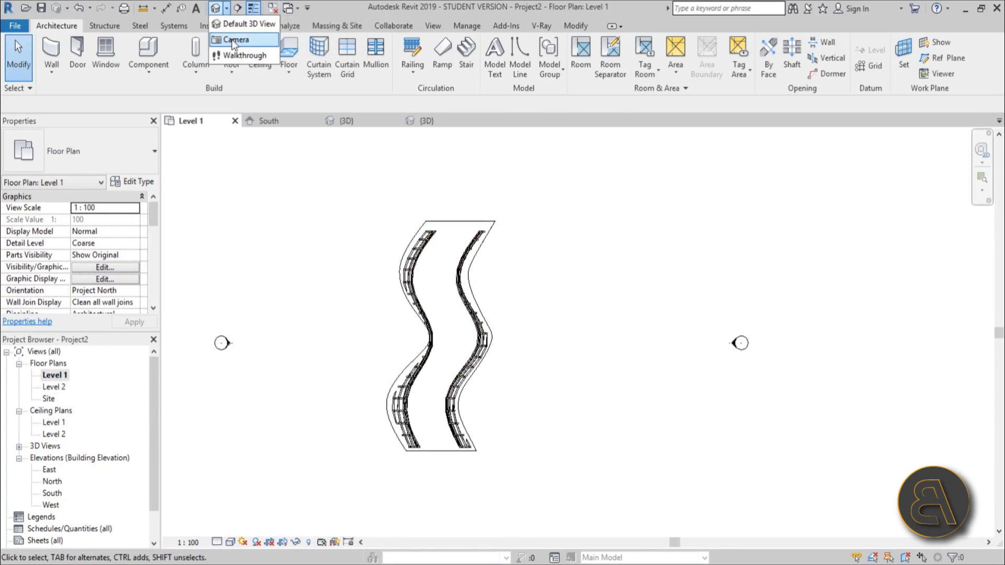
click(247, 38)
click(440, 167)
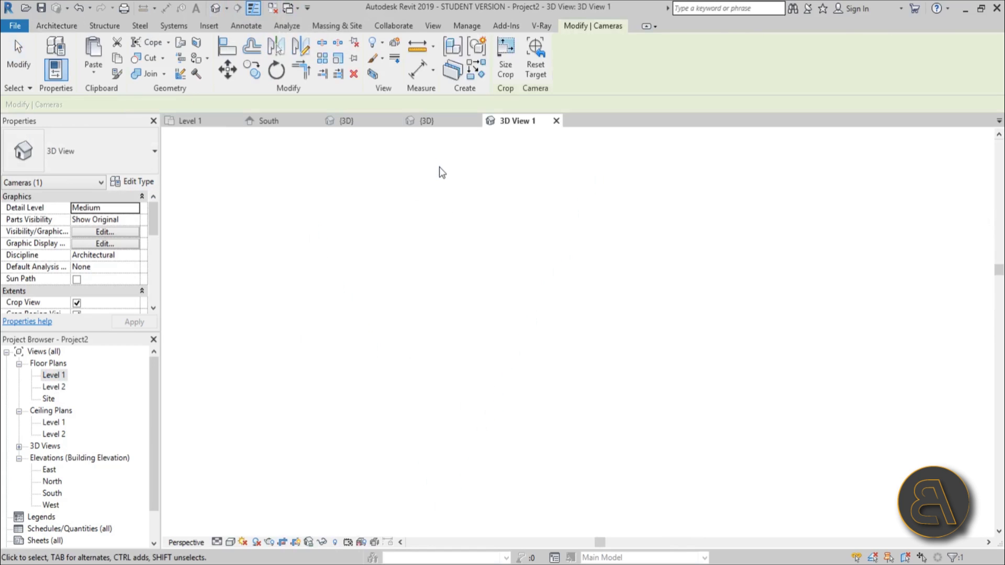
Set the camera view to the Realistic visual style and turn on shadows
click(230, 543)
click(253, 516)
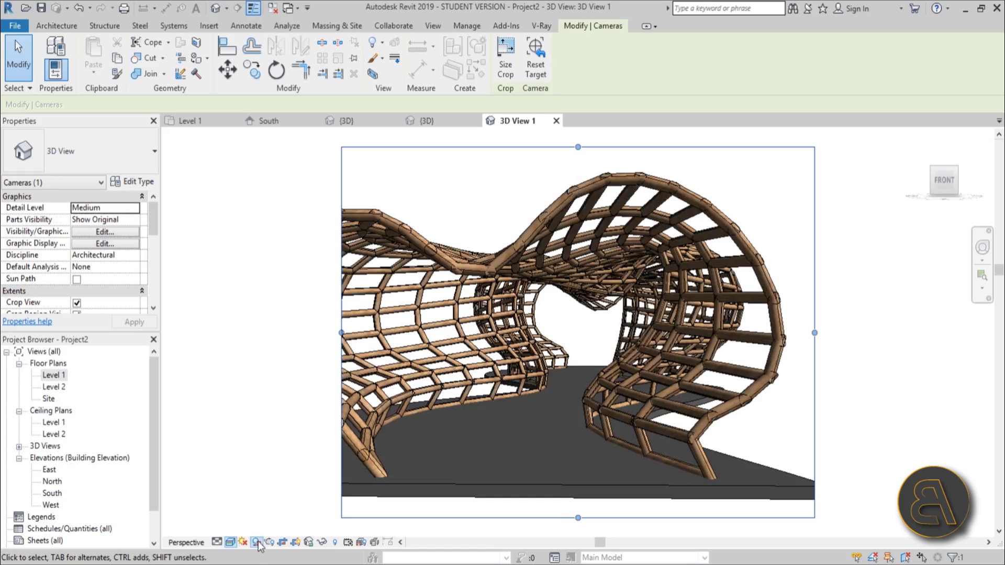
click(256, 543)
shift+middle_drag(555, 366, 845, 306)
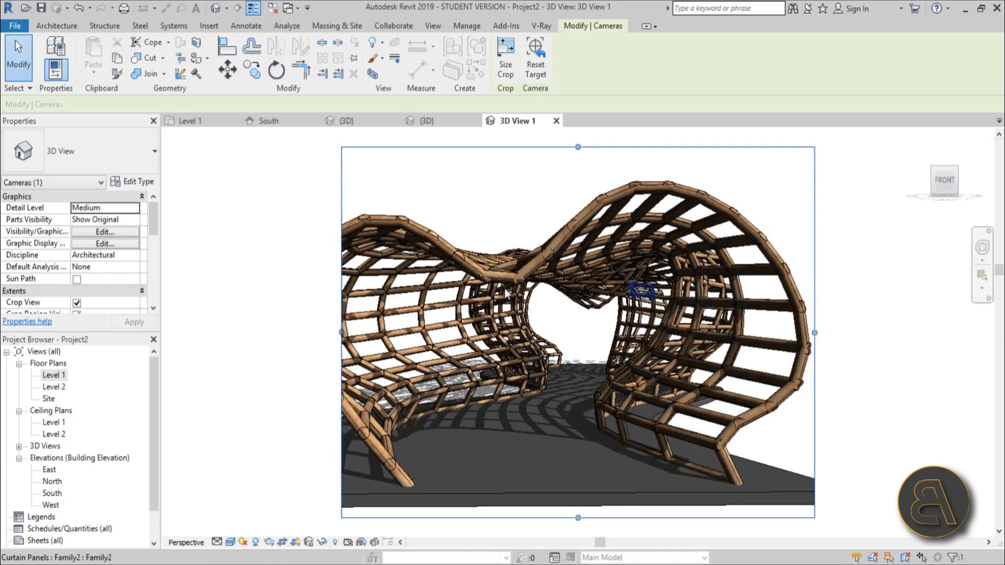
Enlarge the camera view's crop region on all four sides so the whole pavilion and floor fit inside
scroll(485, 289, down, 2)
drag(369, 323, 273, 321)
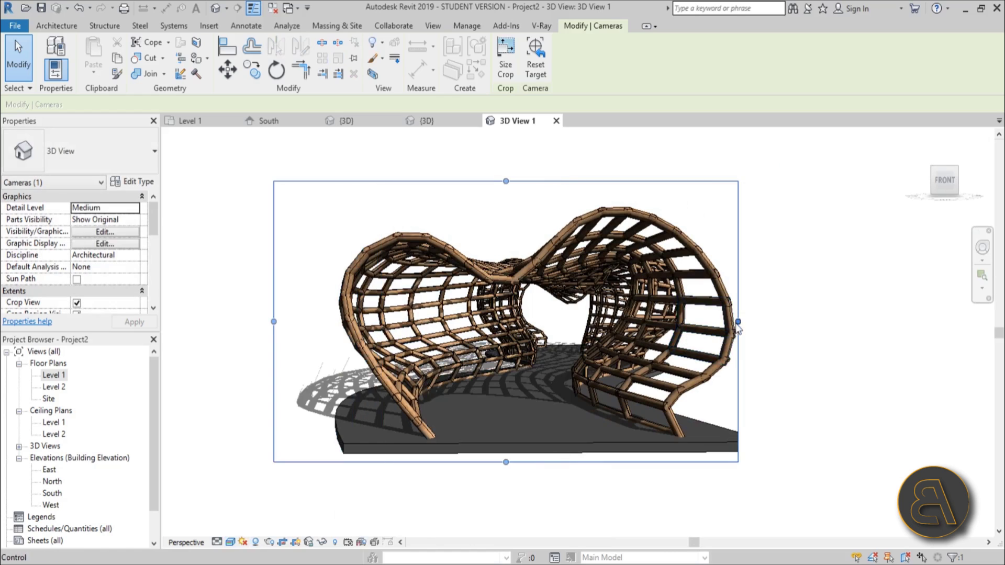
drag(739, 322, 905, 321)
drag(585, 193, 588, 131)
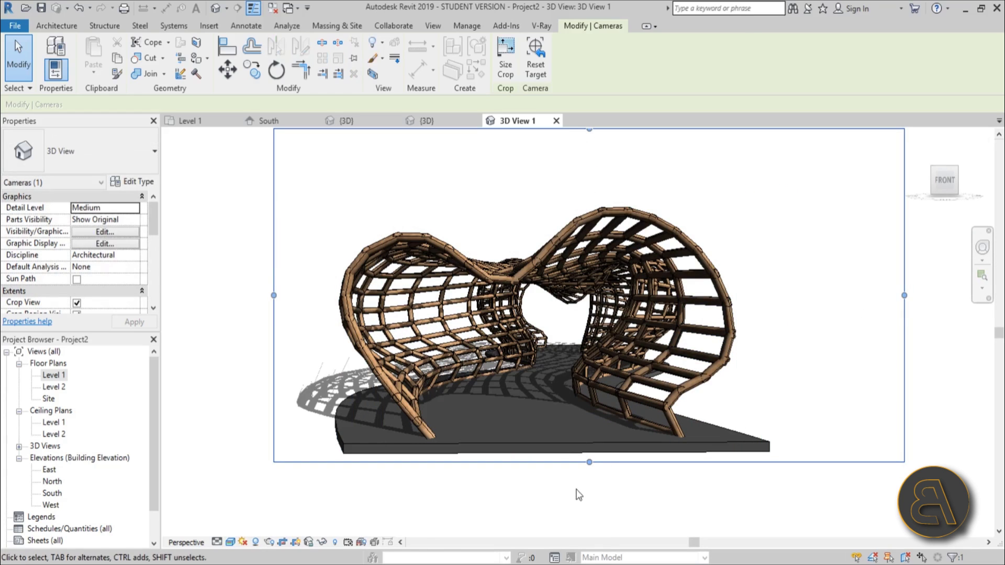
drag(590, 463, 635, 480)
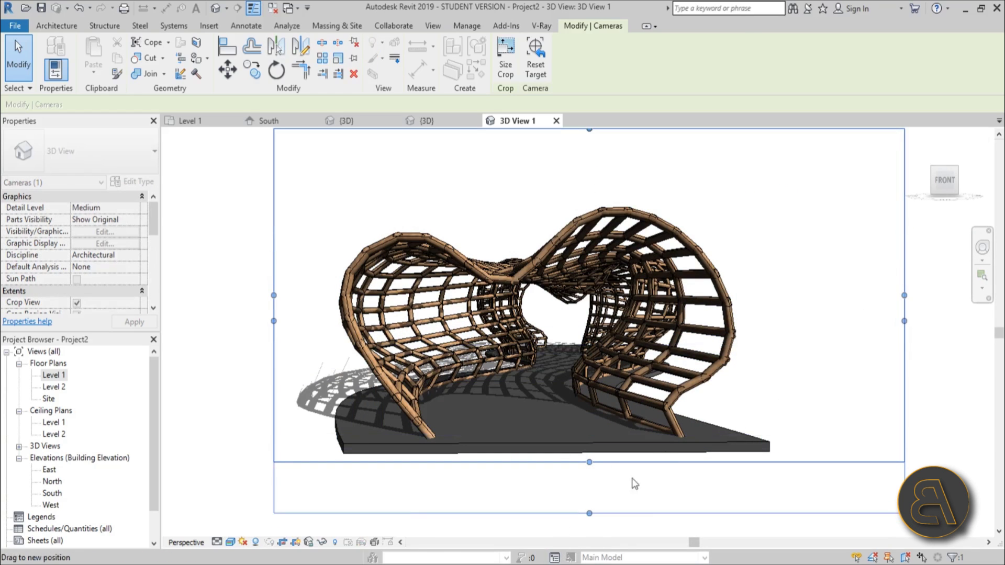
Navigate the camera with the steering wheel's Walk and Look tools to view the frame from inside the pavilion
click(984, 249)
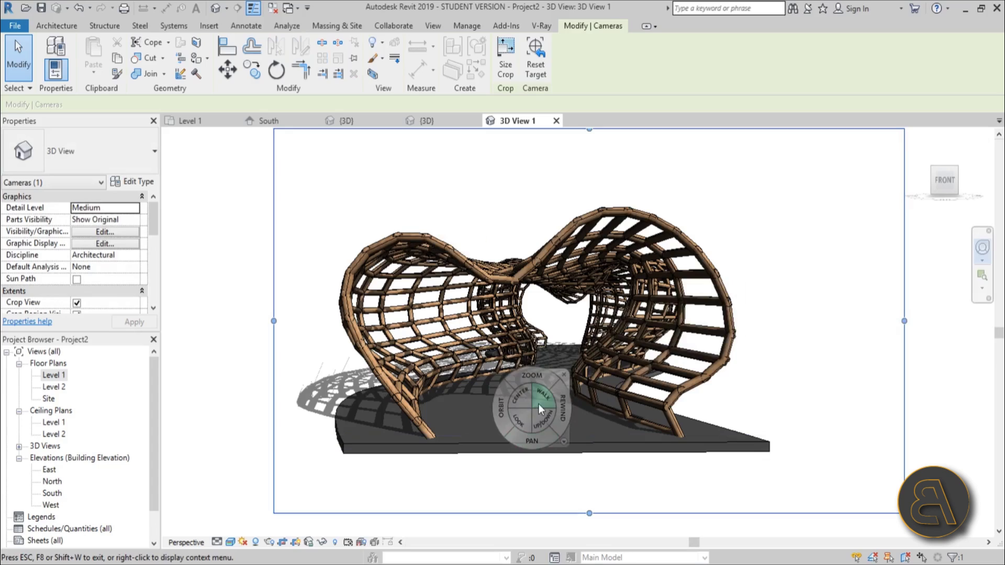
drag(539, 405, 967, 388)
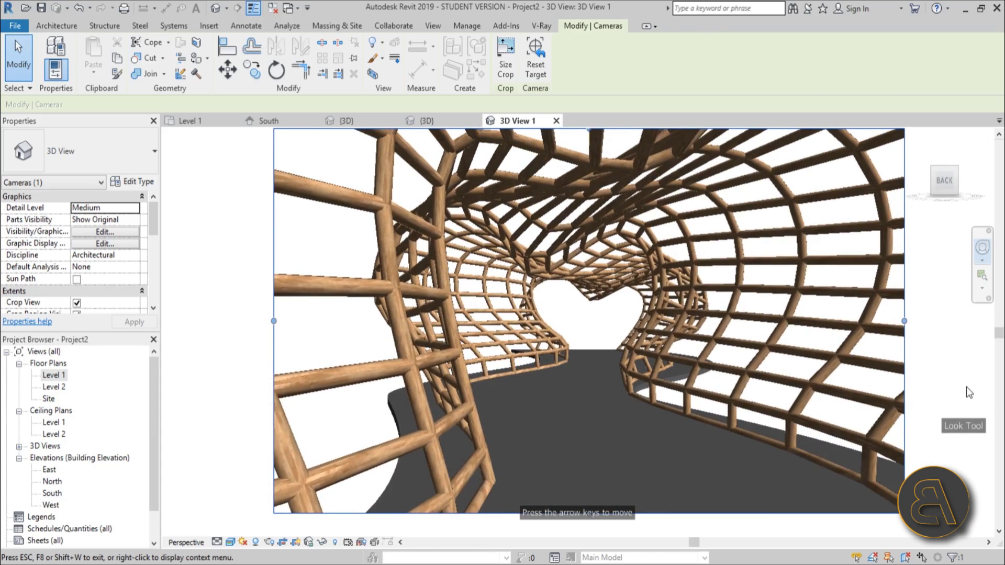
click(505, 304)
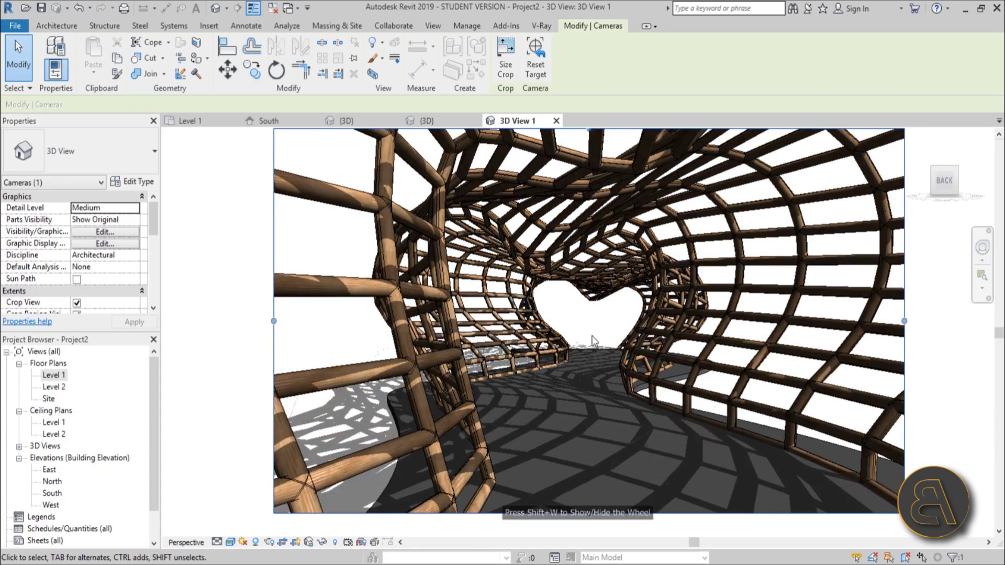